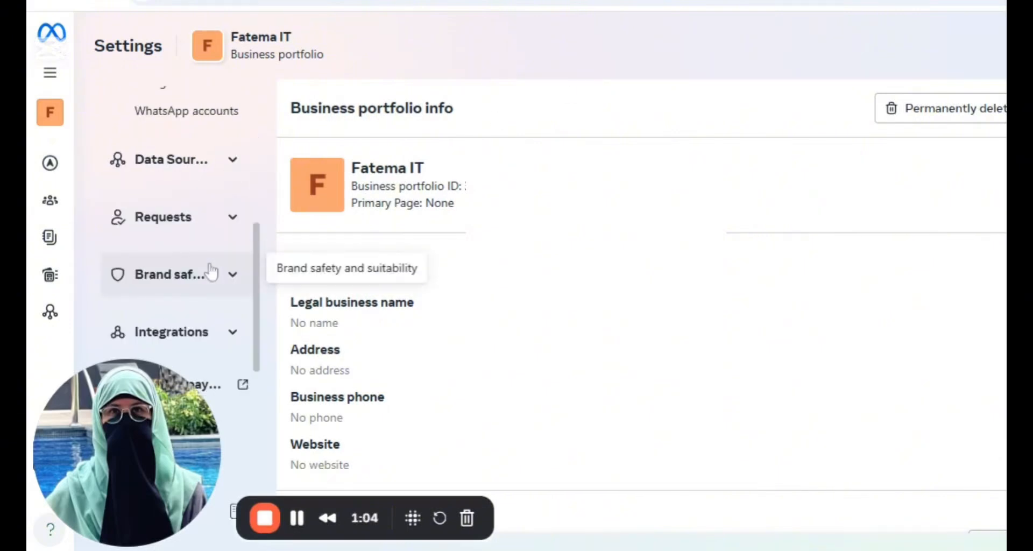
Step: Go through creating a portfolio ad account named Dental Ad for My business up to its confirmation, and close it without creating the account
{"action": "scroll", "coordinate": [208, 270], "scroll_direction": "up", "scroll_amount": 5}
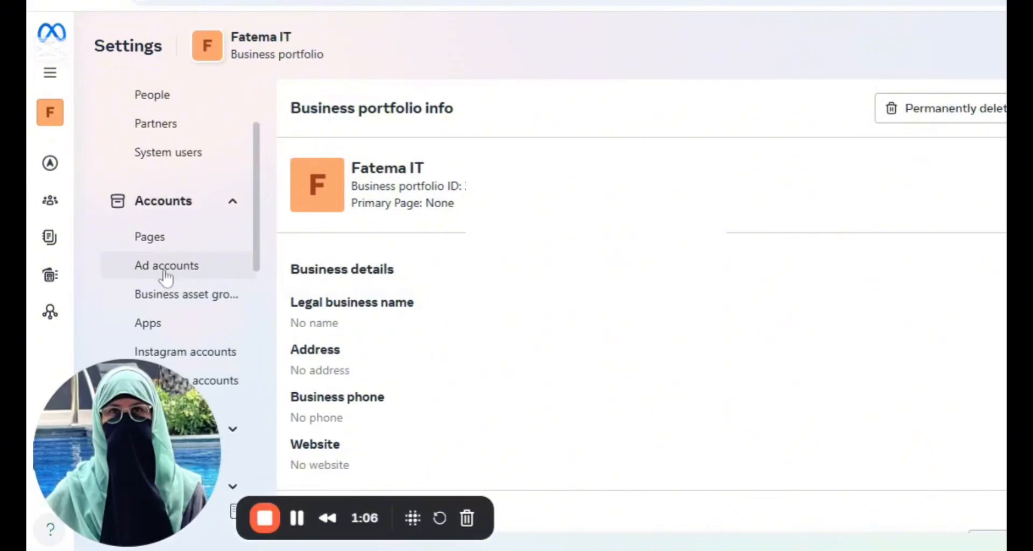
{"action": "left_click", "coordinate": [165, 265]}
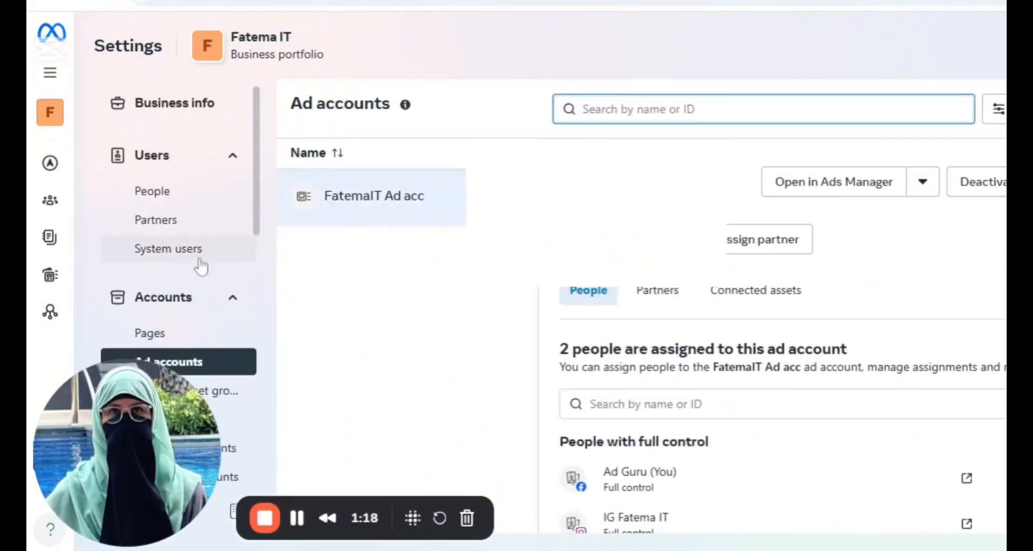
{"action": "left_click", "coordinate": [1022, 110]}
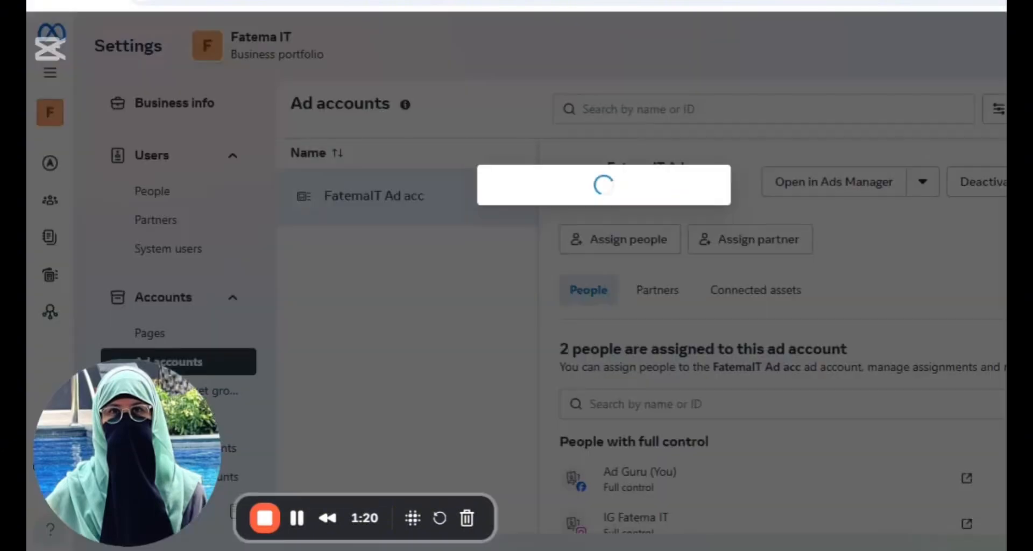
{"action": "left_click", "coordinate": [478, 151]}
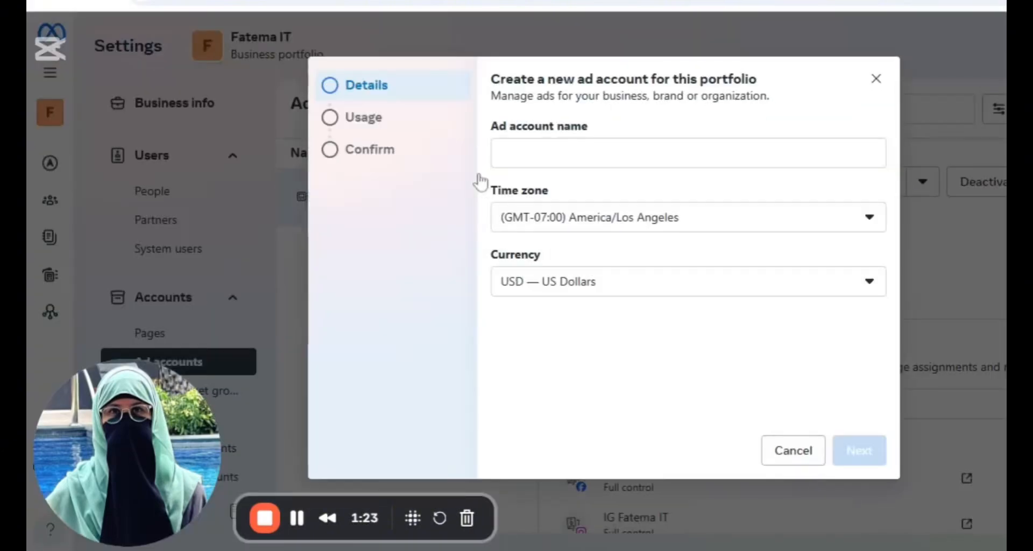
{"action": "left_click", "coordinate": [506, 155]}
{"action": "type", "text": "De"}
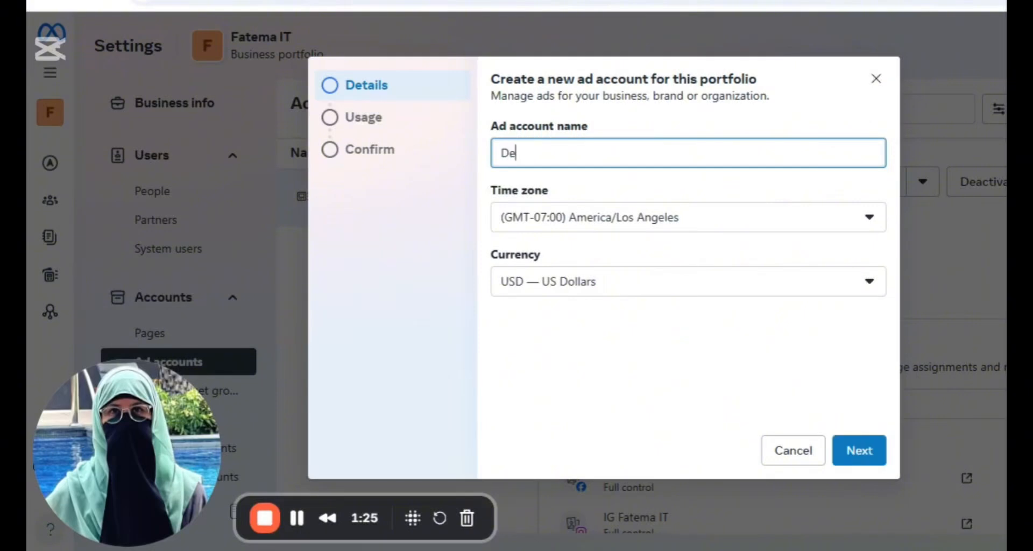
{"action": "type", "text": "ntal Ad"}
{"action": "left_click", "coordinate": [864, 451]}
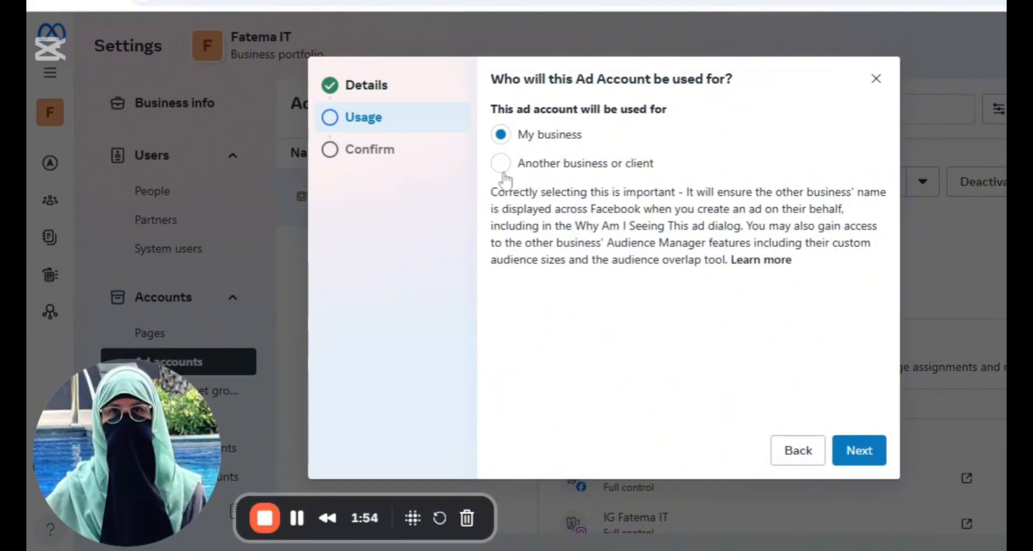
{"action": "left_click", "coordinate": [858, 450]}
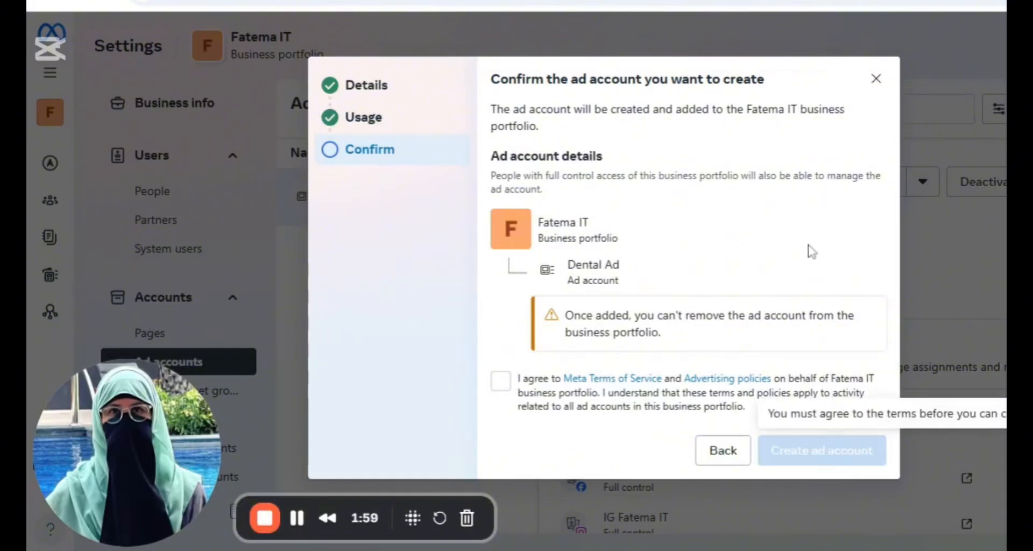
{"action": "left_click", "coordinate": [877, 82]}
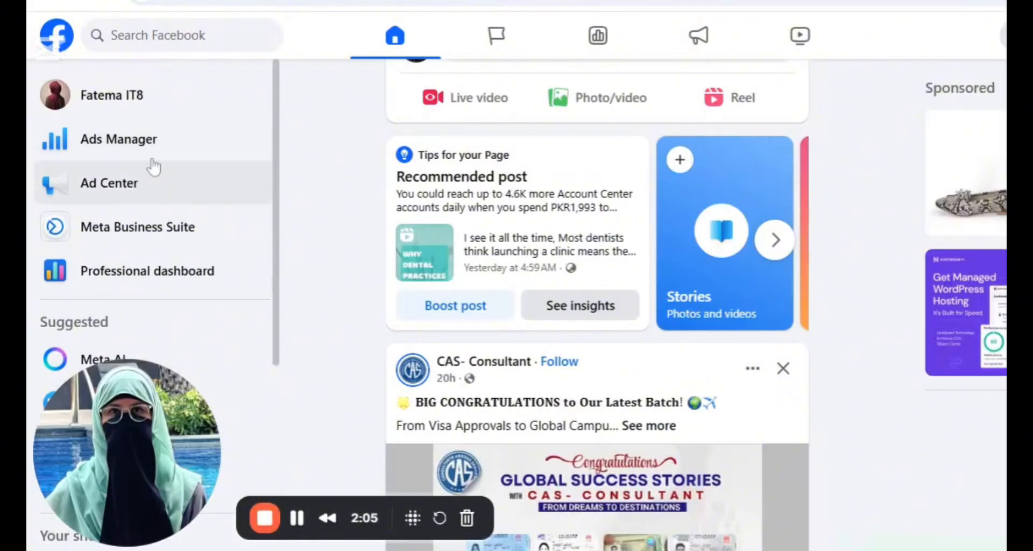
Step: Switch to Ads Manager and create a new Auction campaign with the Leads objective
{"action": "left_click", "coordinate": [133, 153]}
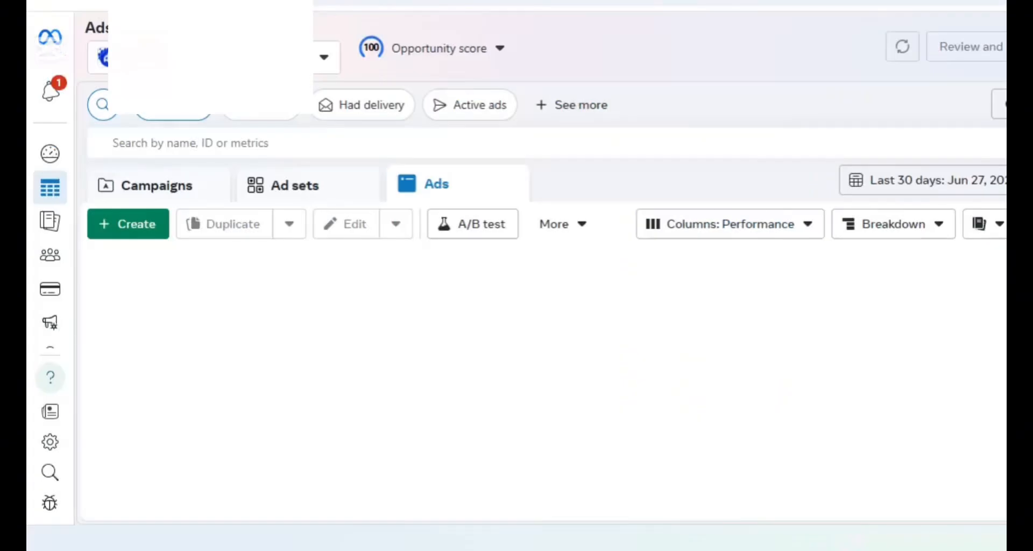
{"action": "left_click", "coordinate": [129, 224]}
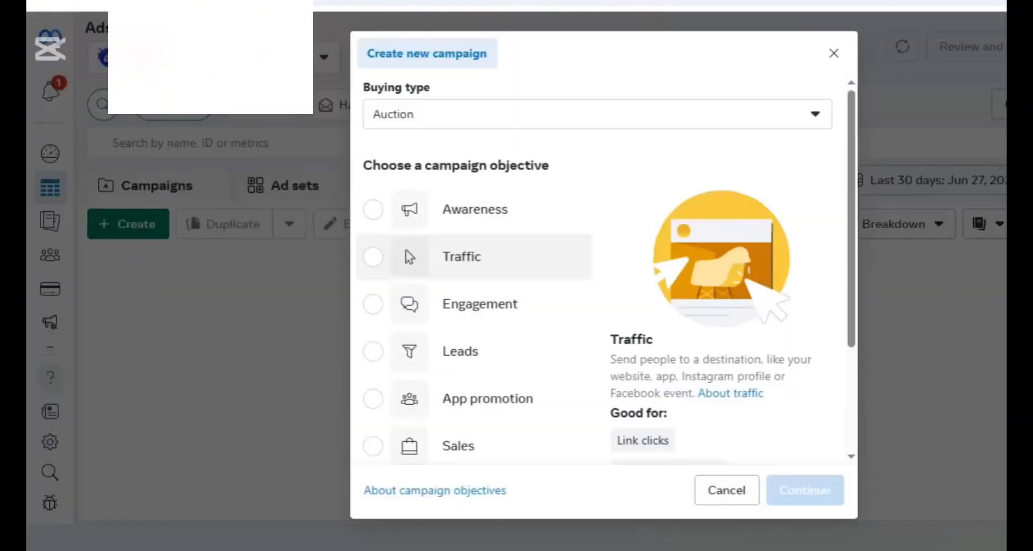
{"action": "mouse_move", "coordinate": [569, 231]}
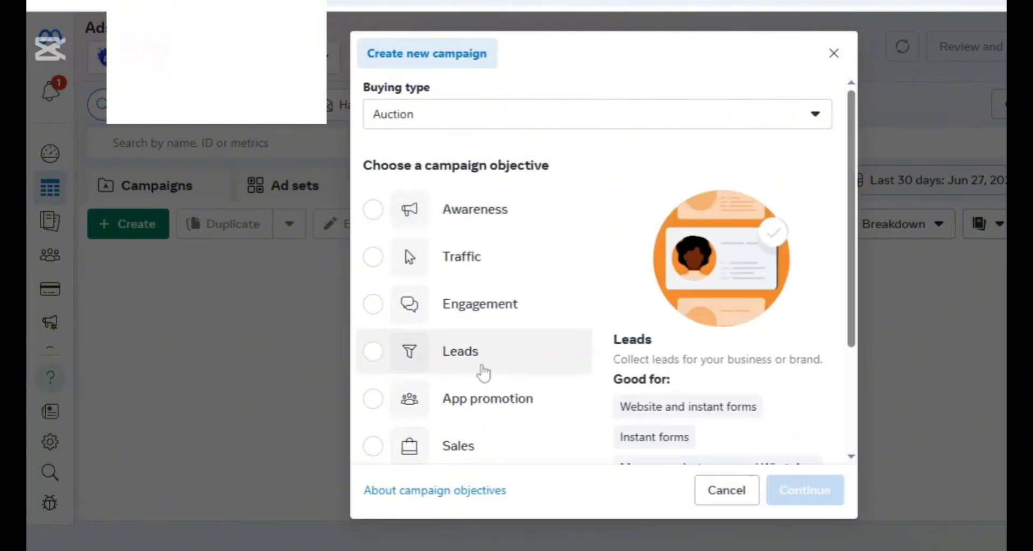
{"action": "left_click", "coordinate": [454, 353]}
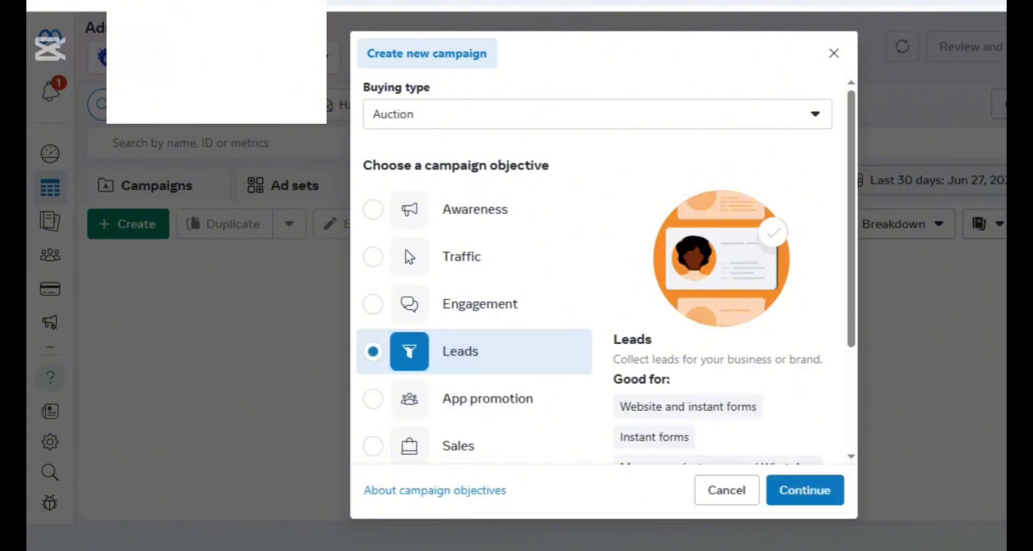
{"action": "left_click", "coordinate": [806, 492]}
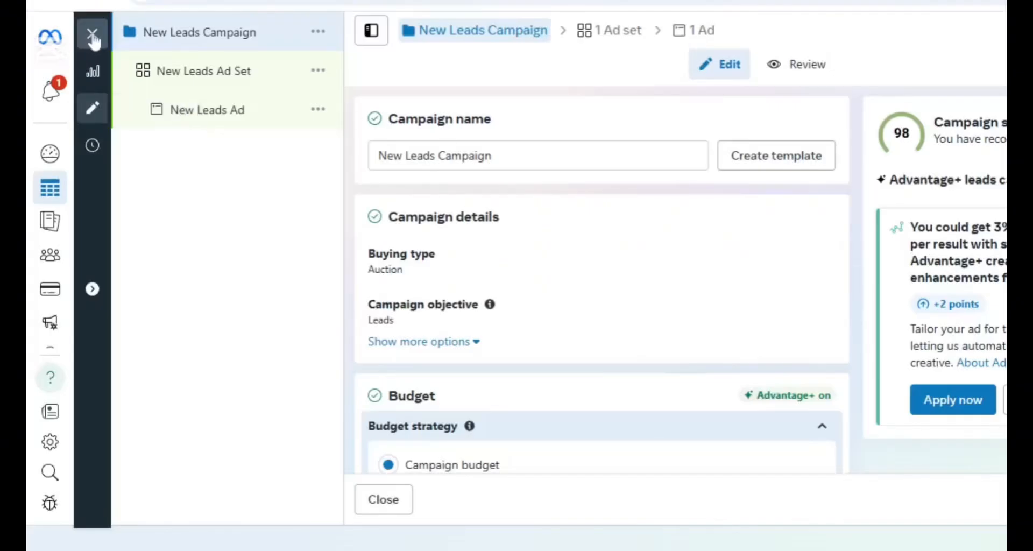
Step: Rename the new leads campaign as Dental Ad
{"action": "left_click", "coordinate": [511, 154]}
{"action": "left_click_drag", "start_coordinate": [511, 154], "coordinate": [368, 162]}
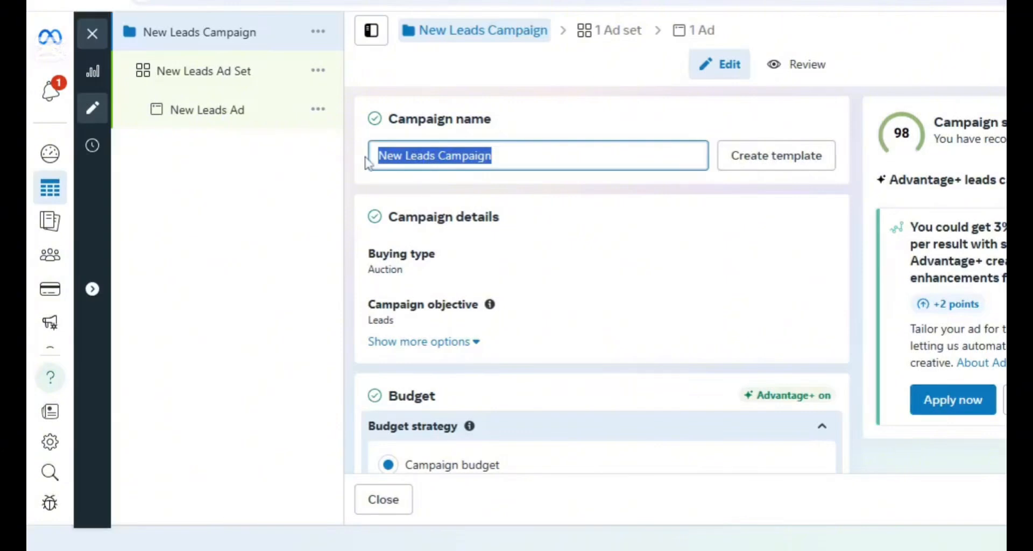
{"action": "type", "text": "Dental Ad"}
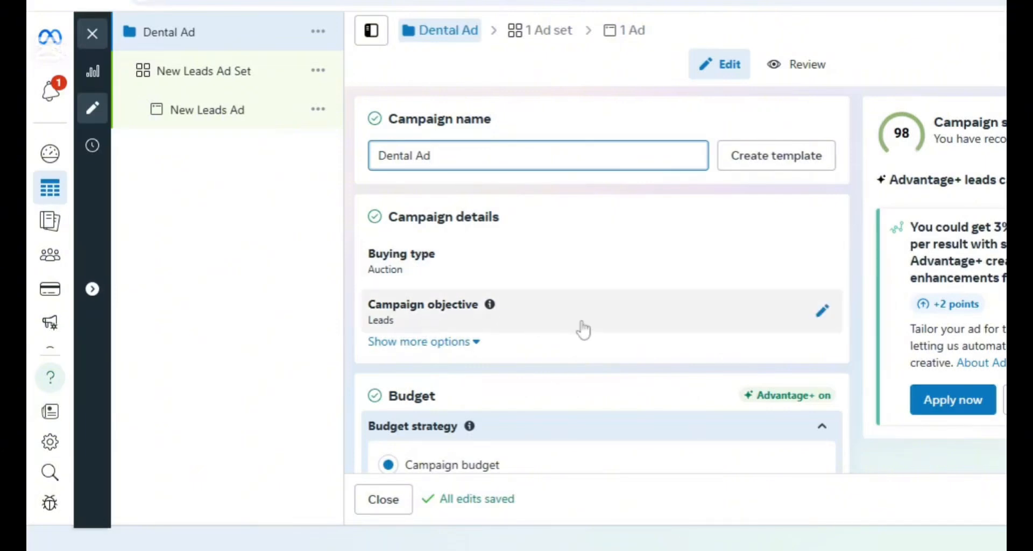
Step: Change the campaign's daily budget to a lifetime budget of Rs1,500
{"action": "scroll", "coordinate": [616, 339], "scroll_direction": "down", "scroll_amount": 3}
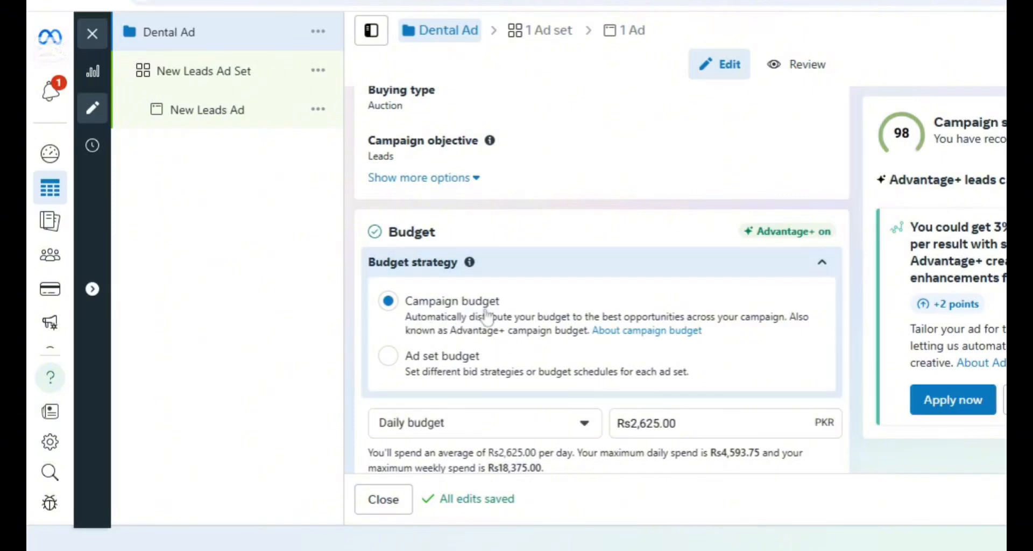
{"action": "scroll", "coordinate": [506, 312], "scroll_direction": "down", "scroll_amount": 3}
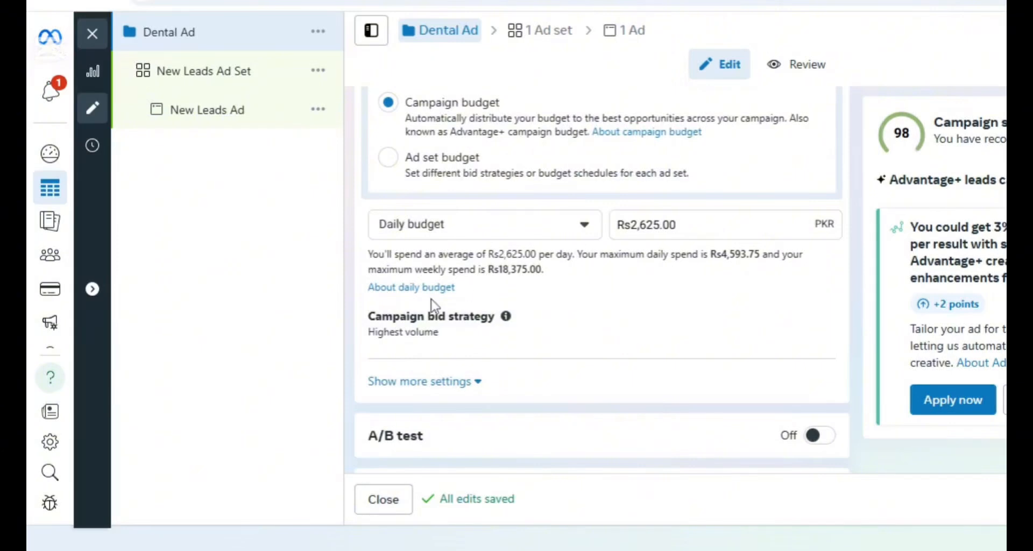
{"action": "scroll", "coordinate": [434, 305], "scroll_direction": "up", "scroll_amount": 2}
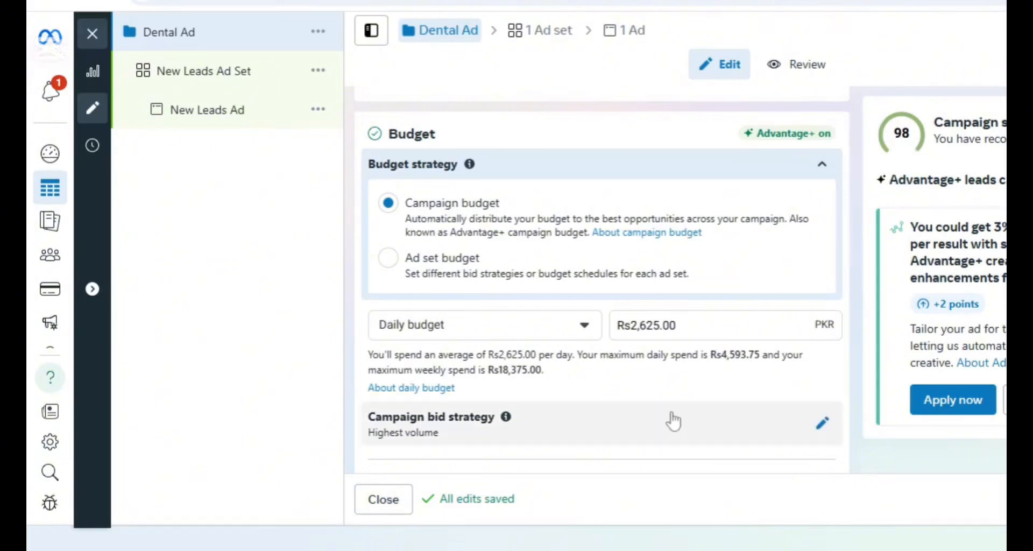
{"action": "scroll", "coordinate": [673, 421], "scroll_direction": "down", "scroll_amount": 2}
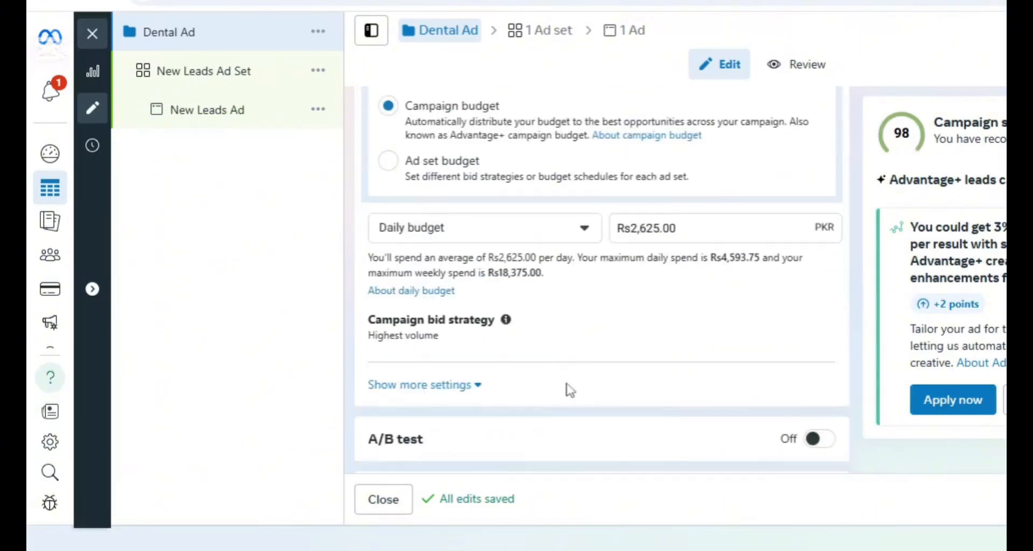
{"action": "scroll", "coordinate": [565, 387], "scroll_direction": "up", "scroll_amount": 3}
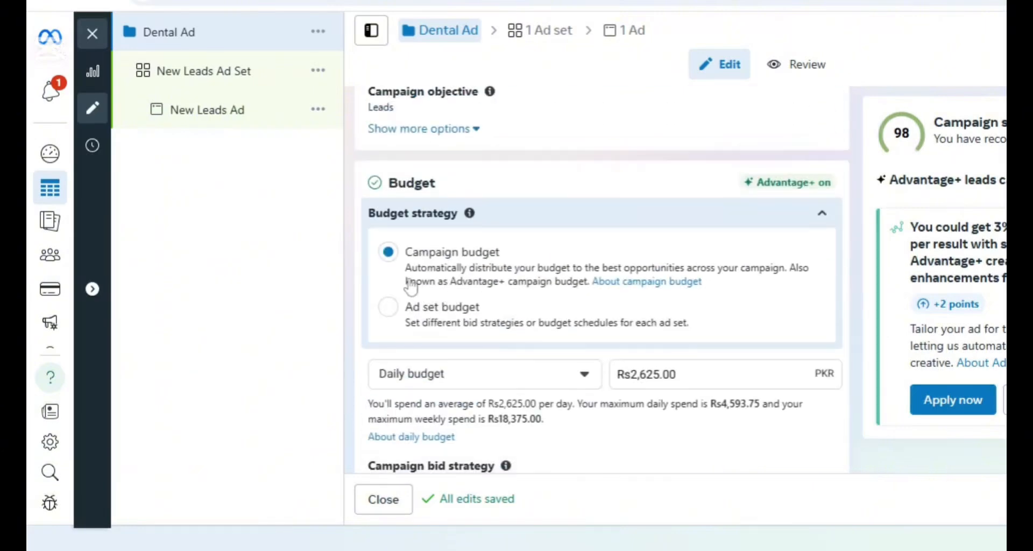
{"action": "left_click", "coordinate": [528, 375]}
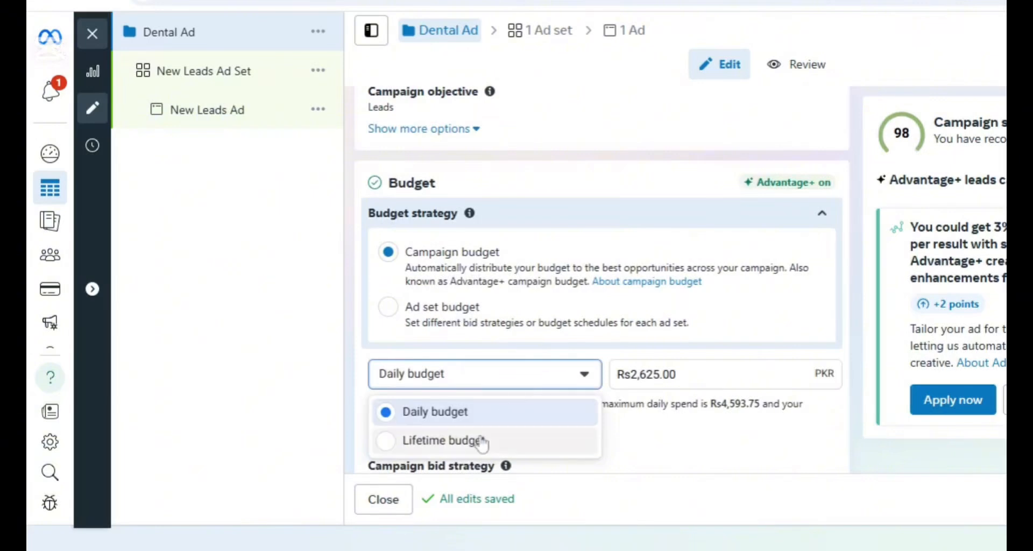
{"action": "left_click", "coordinate": [395, 444]}
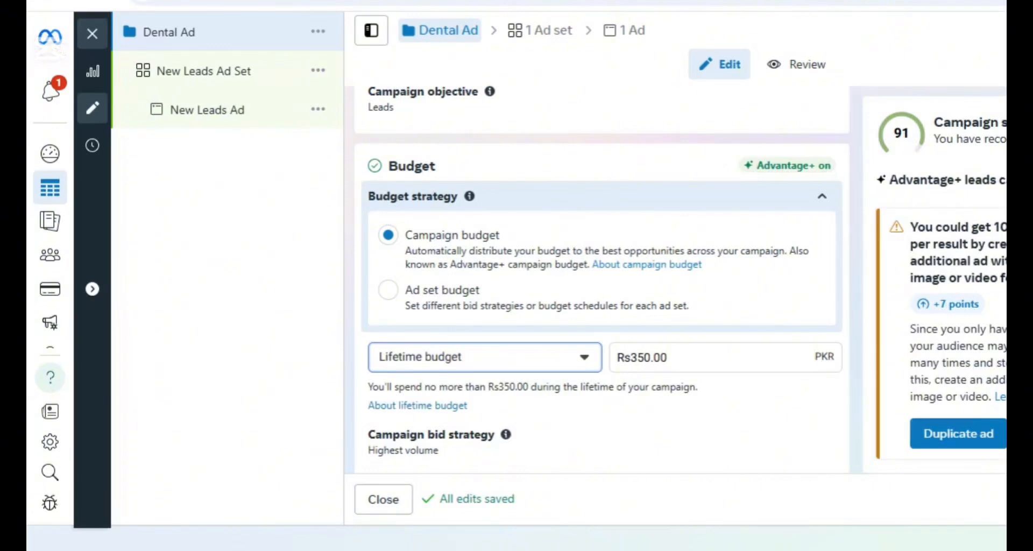
{"action": "key", "text": "Tab"}
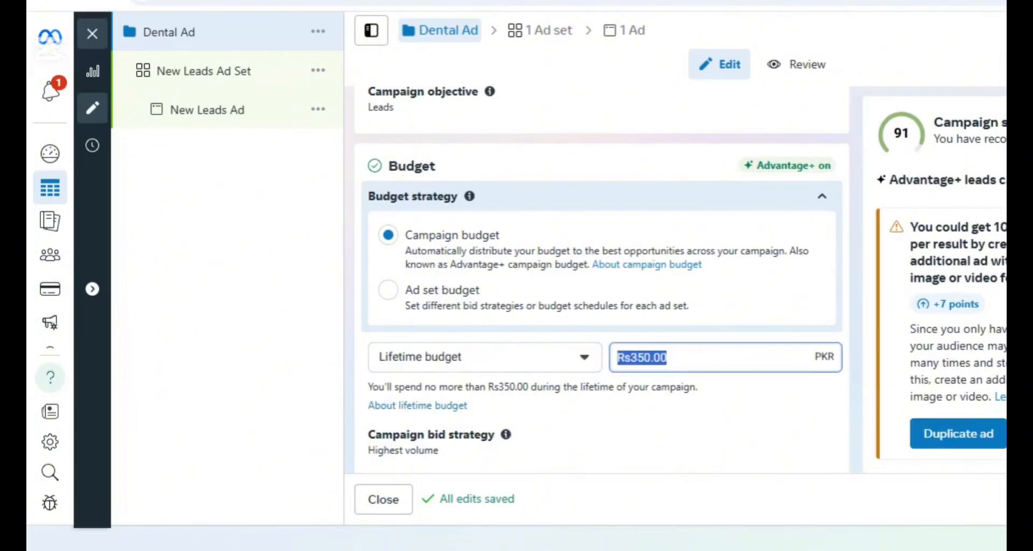
{"action": "type", "text": "1500$"}
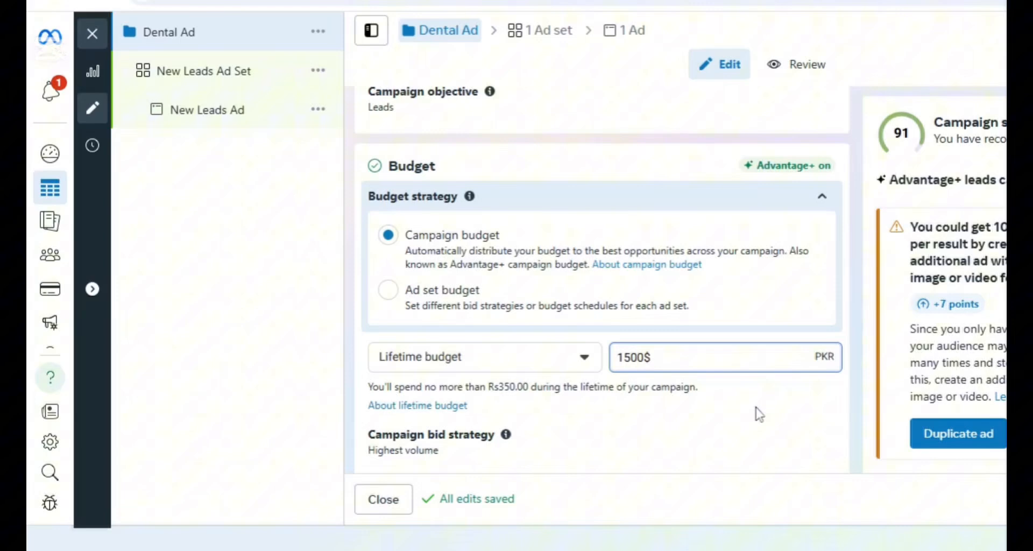
{"action": "left_click", "coordinate": [757, 408]}
Step: Change the campaign's ad set scheduling to "Set a schedule for ads"
{"action": "scroll", "coordinate": [756, 408], "scroll_direction": "down", "scroll_amount": 4}
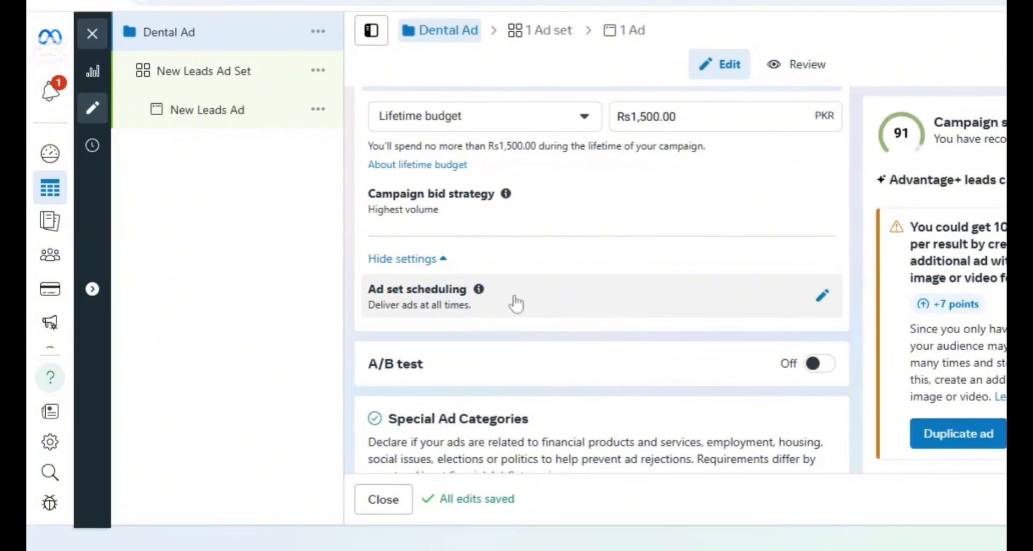
{"action": "left_click", "coordinate": [823, 297]}
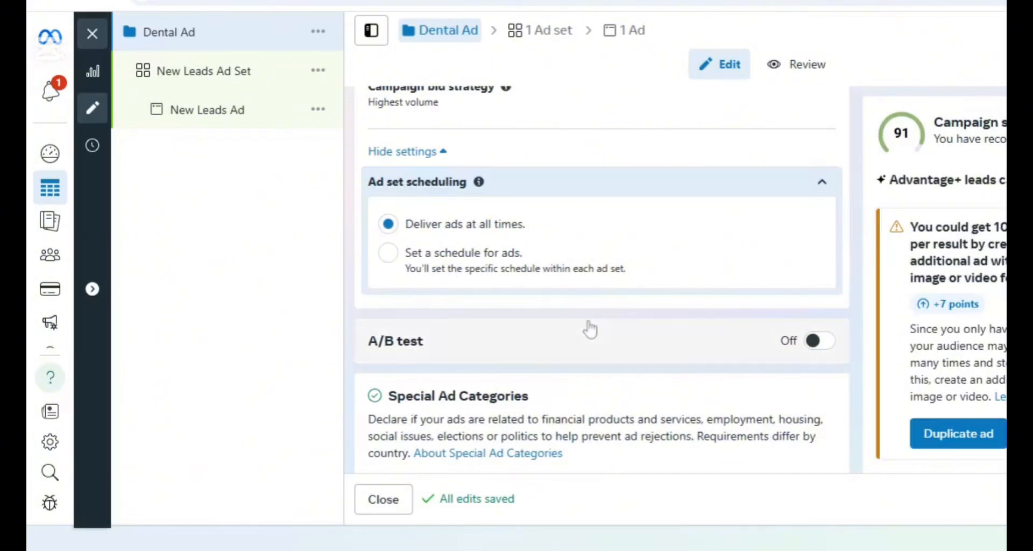
{"action": "left_click", "coordinate": [388, 252]}
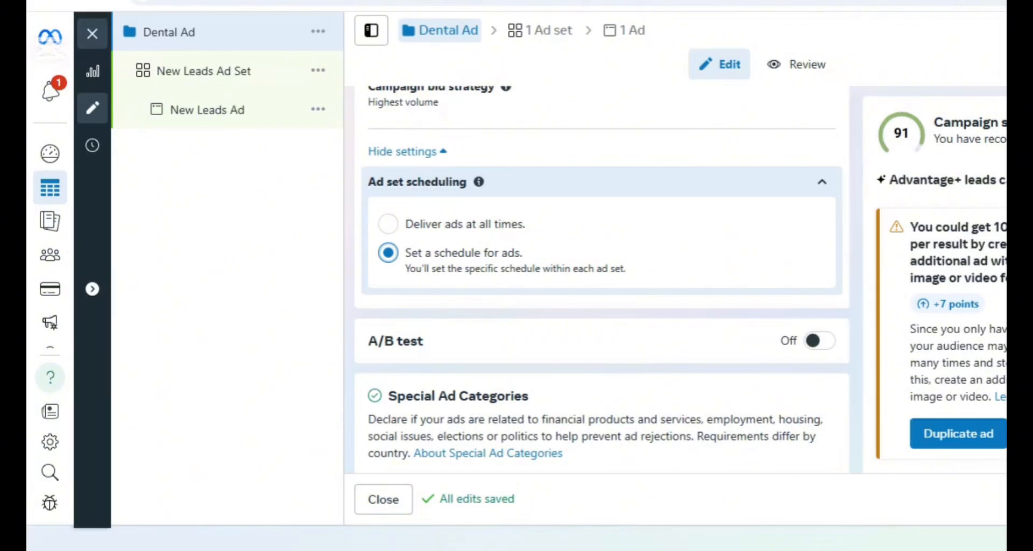
{"action": "left_click", "coordinate": [475, 265]}
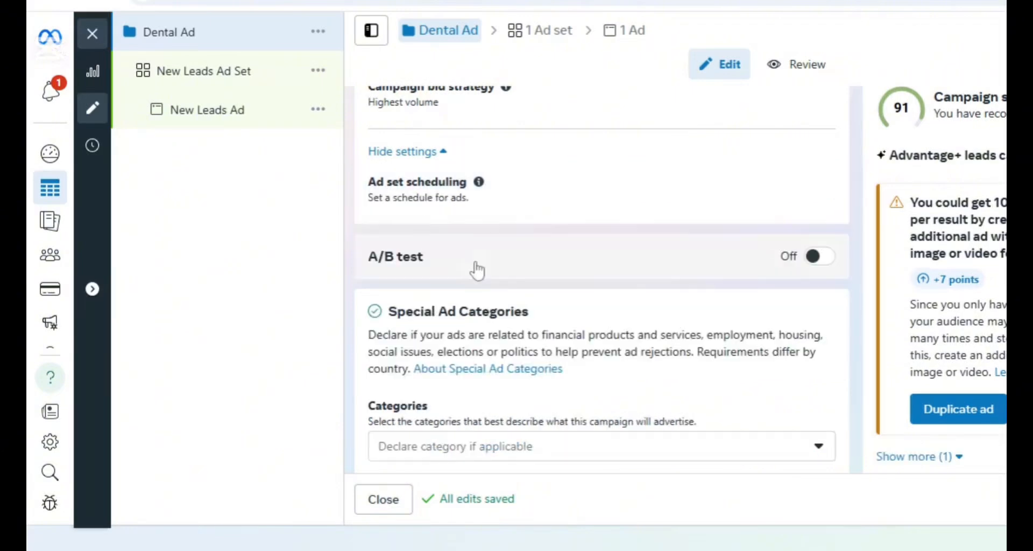
{"action": "left_click", "coordinate": [644, 196]}
{"action": "left_click", "coordinate": [491, 269]}
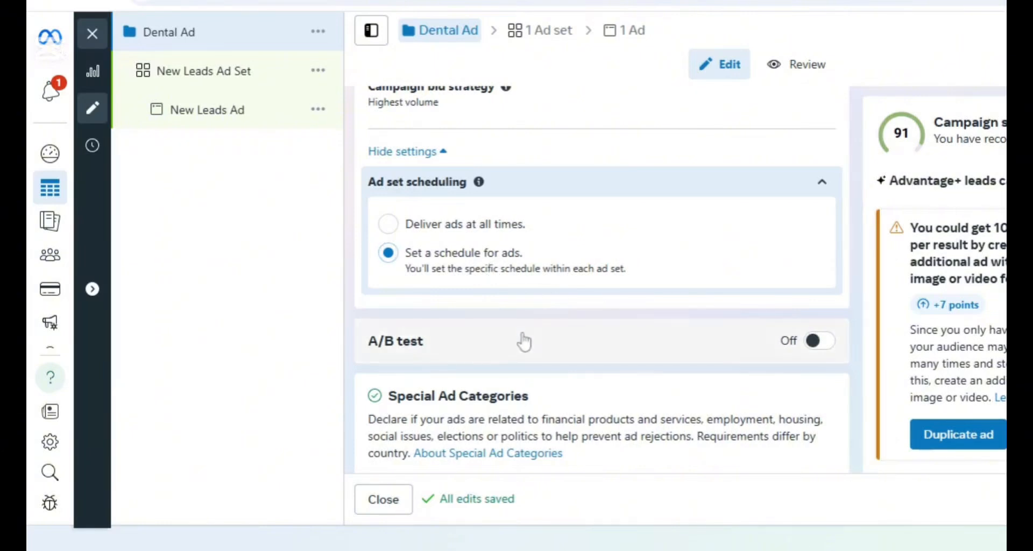
Step: Continue from the campaign settings to the ad set and rename it as Dental adset 1
{"action": "scroll", "coordinate": [523, 341], "scroll_direction": "down", "scroll_amount": 1}
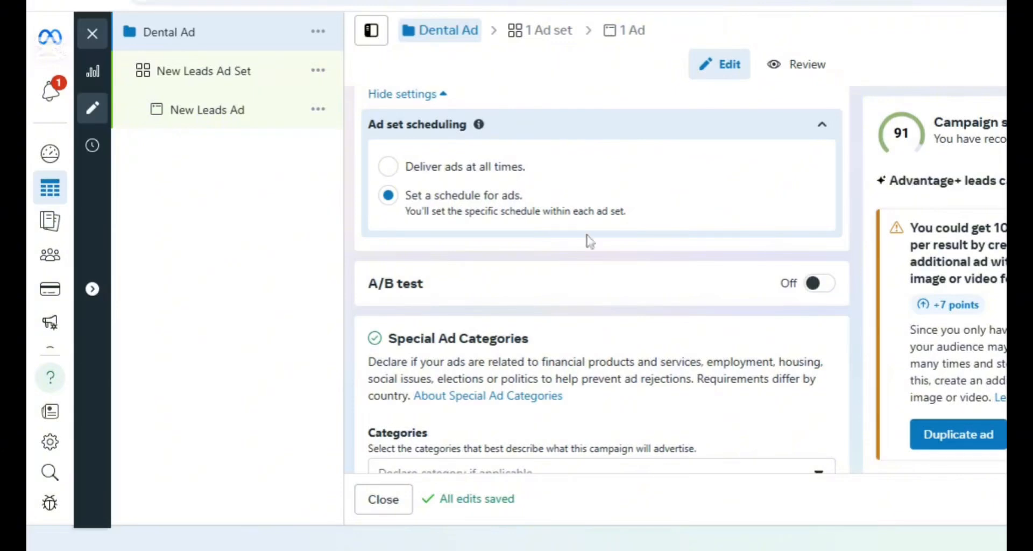
{"action": "scroll", "coordinate": [617, 334], "scroll_direction": "down", "scroll_amount": 1}
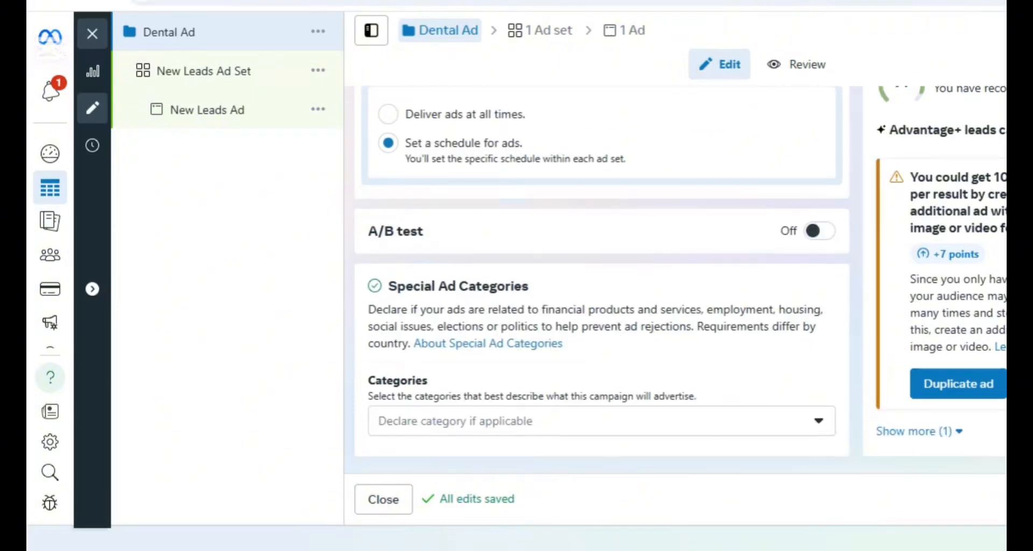
{"action": "left_click", "coordinate": [1005, 499]}
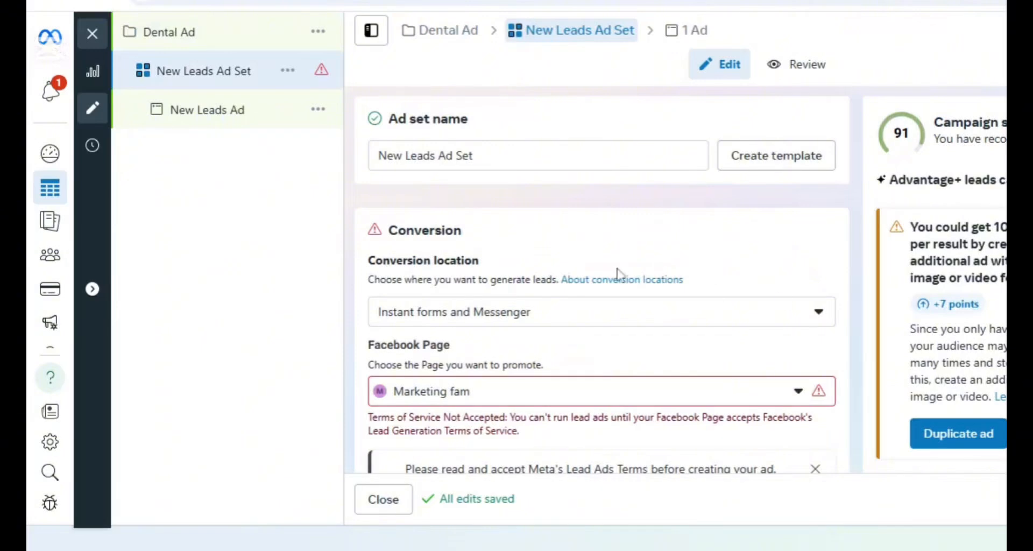
{"action": "left_click", "coordinate": [692, 157]}
{"action": "key", "text": "ctrl+a"}
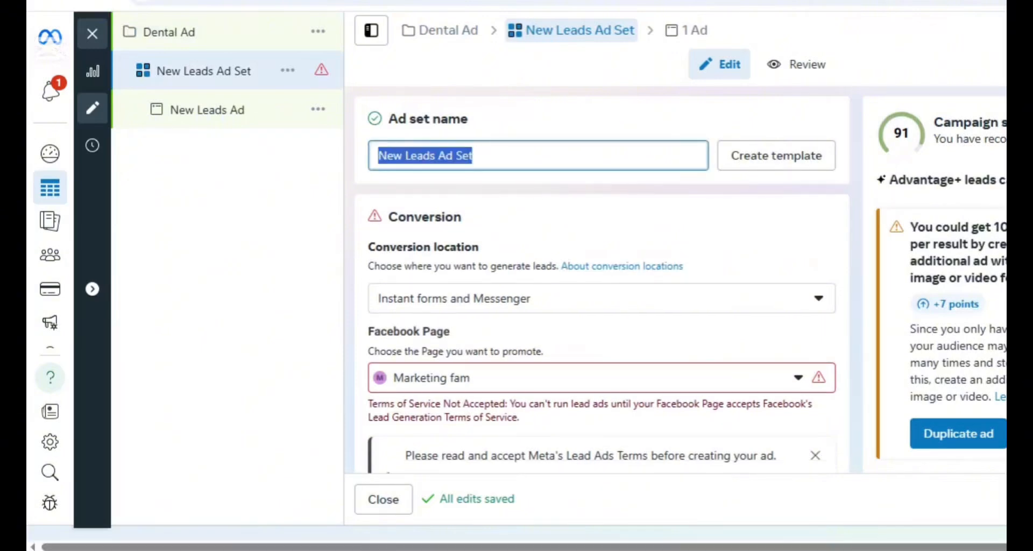
{"action": "type", "text": "Dental adset 1"}
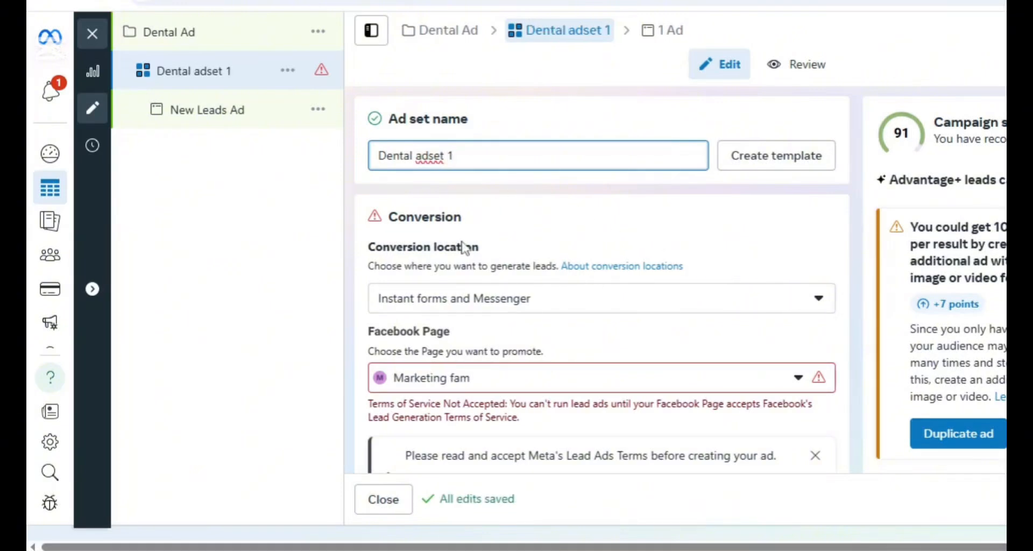
Step: Look through the conversion location options available for the ad set
{"action": "left_click", "coordinate": [758, 301]}
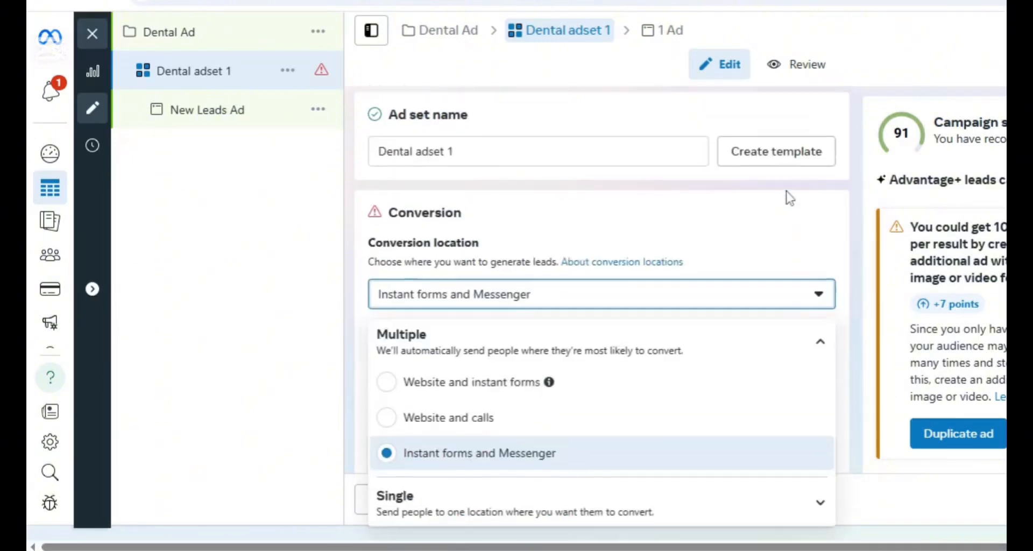
{"action": "left_click", "coordinate": [814, 304]}
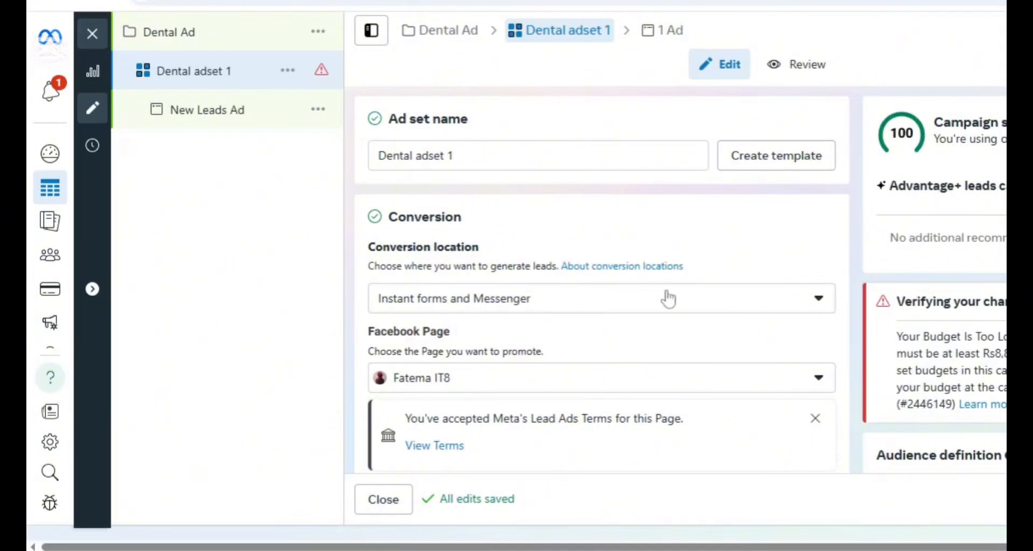
{"action": "left_click", "coordinate": [645, 305]}
{"action": "left_click", "coordinate": [805, 298]}
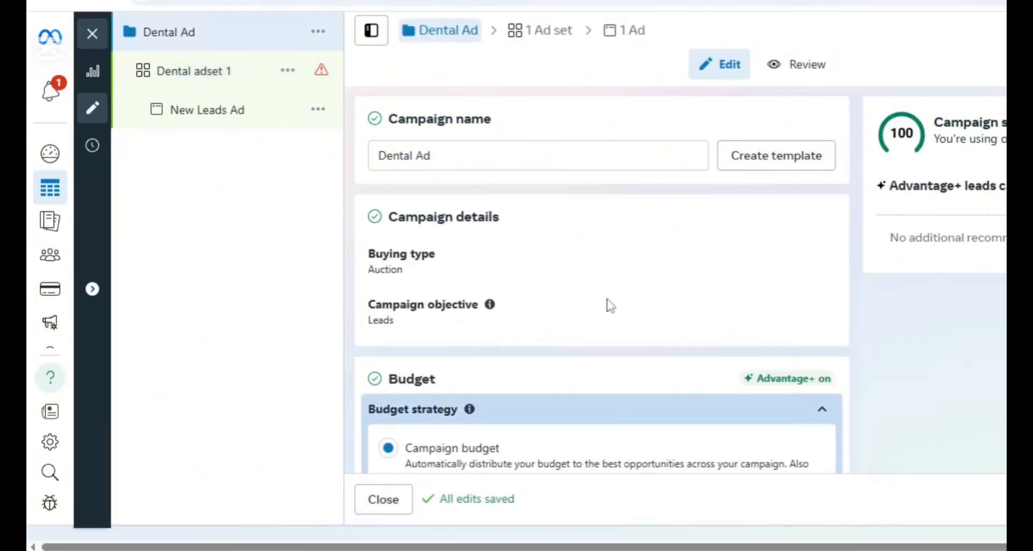
Step: Review the Dental Ad campaign's budget, ad set scheduling, A/B test and Special Ad Categories settings
{"action": "scroll", "coordinate": [606, 302], "scroll_direction": "down", "scroll_amount": 10}
{"action": "scroll", "coordinate": [592, 298], "scroll_direction": "up", "scroll_amount": 4}
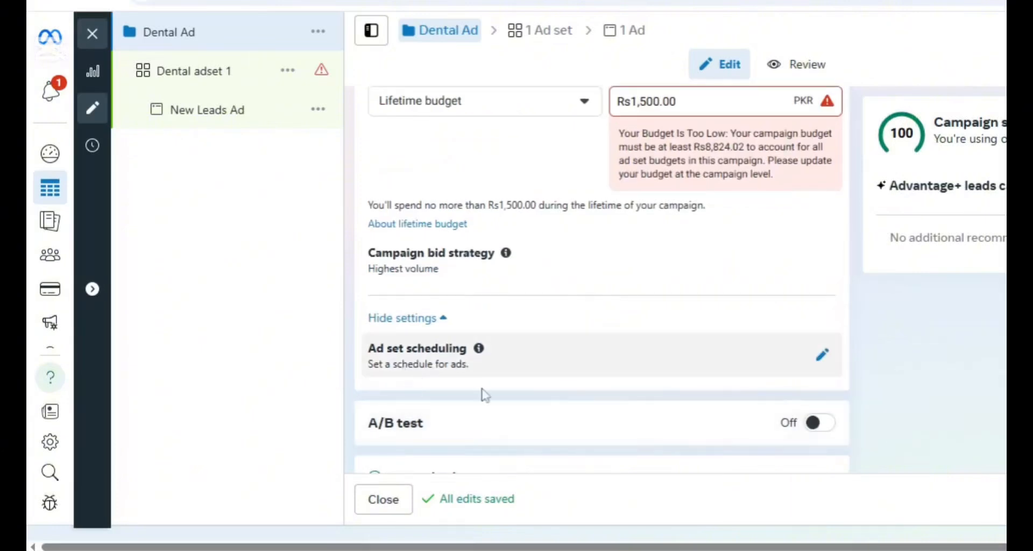
{"action": "scroll", "coordinate": [485, 391], "scroll_direction": "down", "scroll_amount": 4}
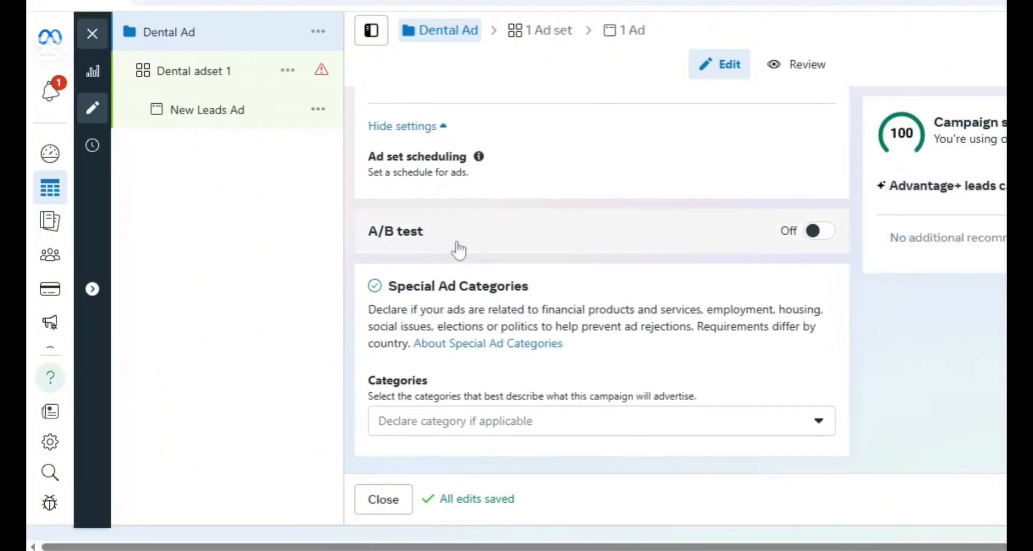
{"action": "mouse_move", "coordinate": [461, 250]}
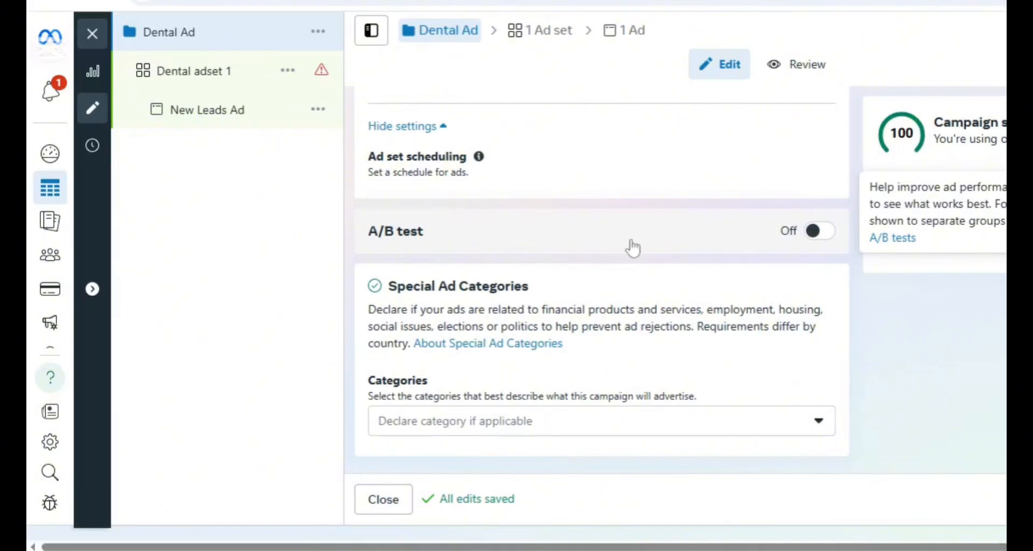
{"action": "scroll", "coordinate": [772, 445], "scroll_direction": "up", "scroll_amount": 6}
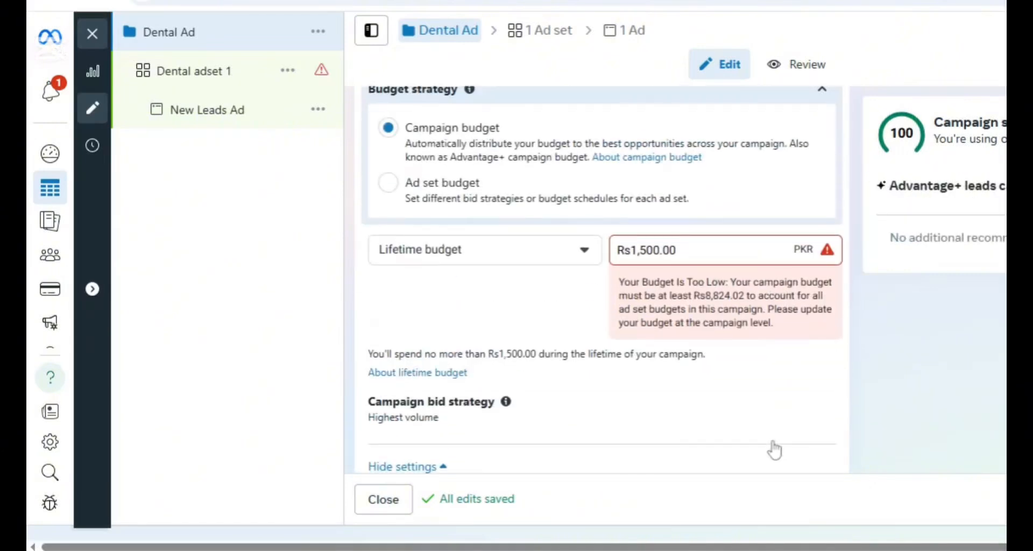
{"action": "scroll", "coordinate": [959, 443], "scroll_direction": "down", "scroll_amount": 6}
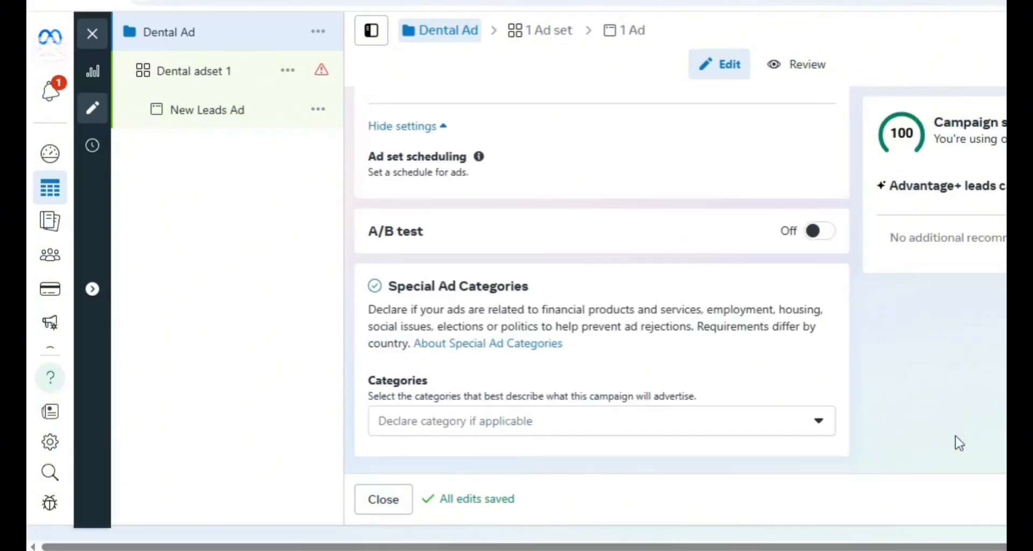
Step: Return to the Dental adset 1 settings and turn on Dynamic creative for the ad set
{"action": "left_click", "coordinate": [1004, 499]}
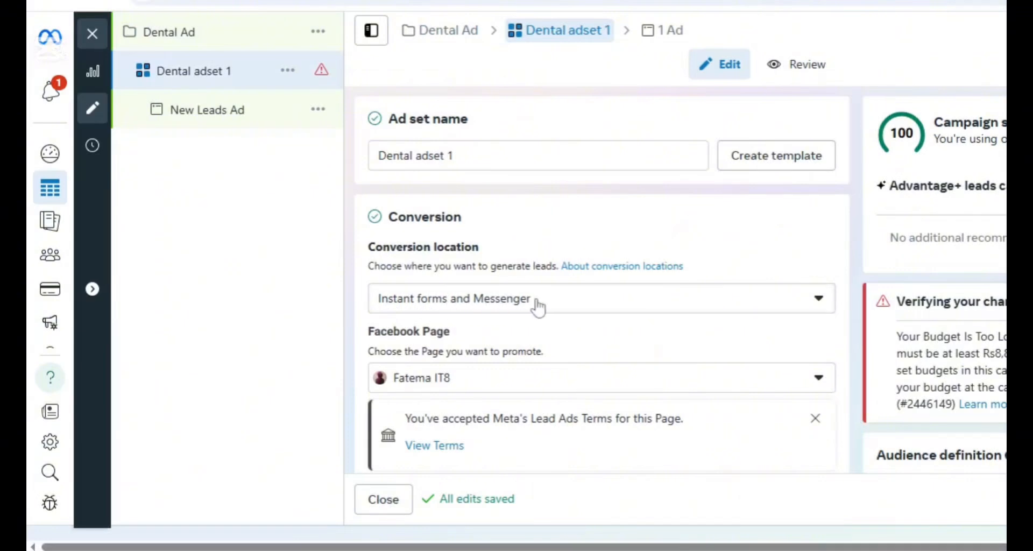
{"action": "left_click", "coordinate": [572, 305]}
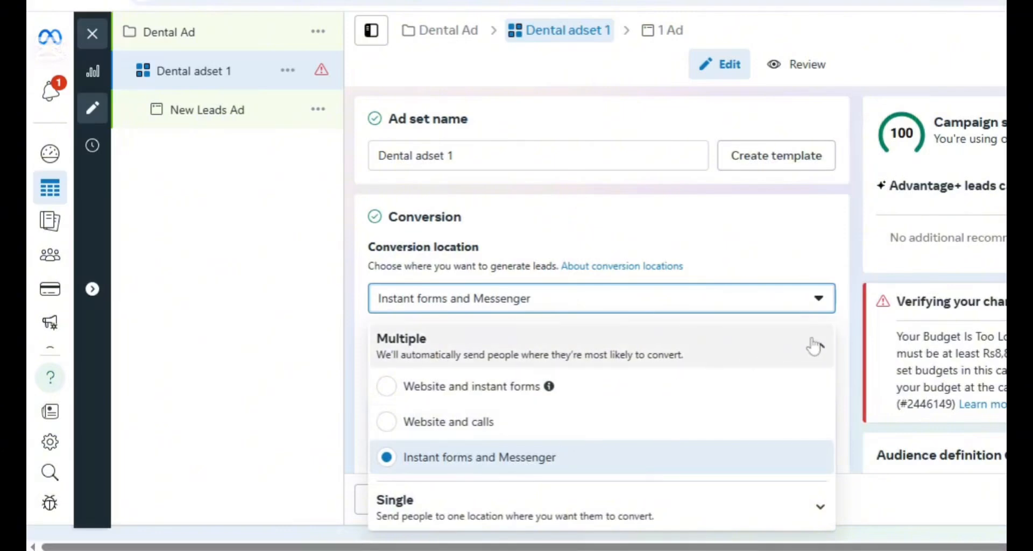
{"action": "scroll", "coordinate": [854, 341], "scroll_direction": "down", "scroll_amount": 10}
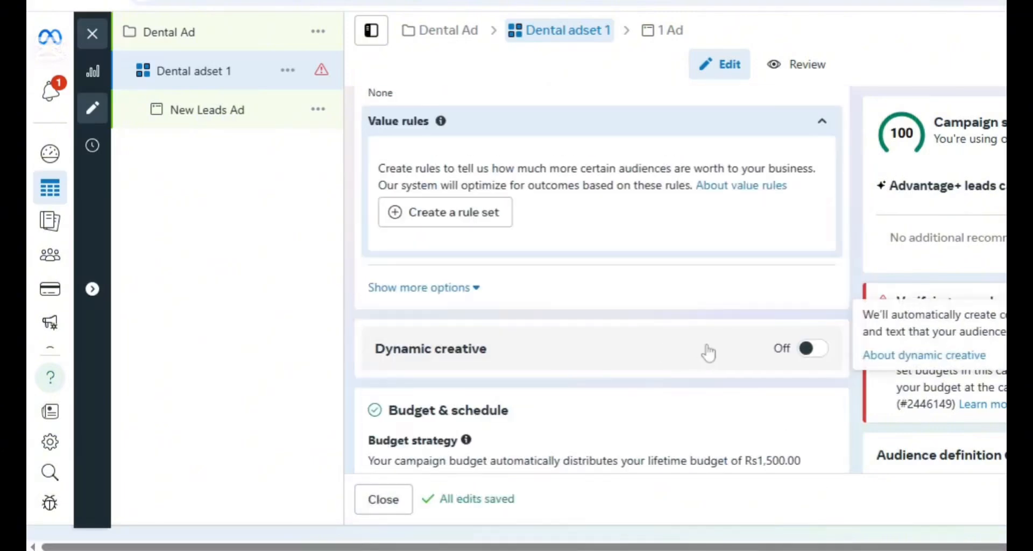
{"action": "left_click", "coordinate": [823, 353]}
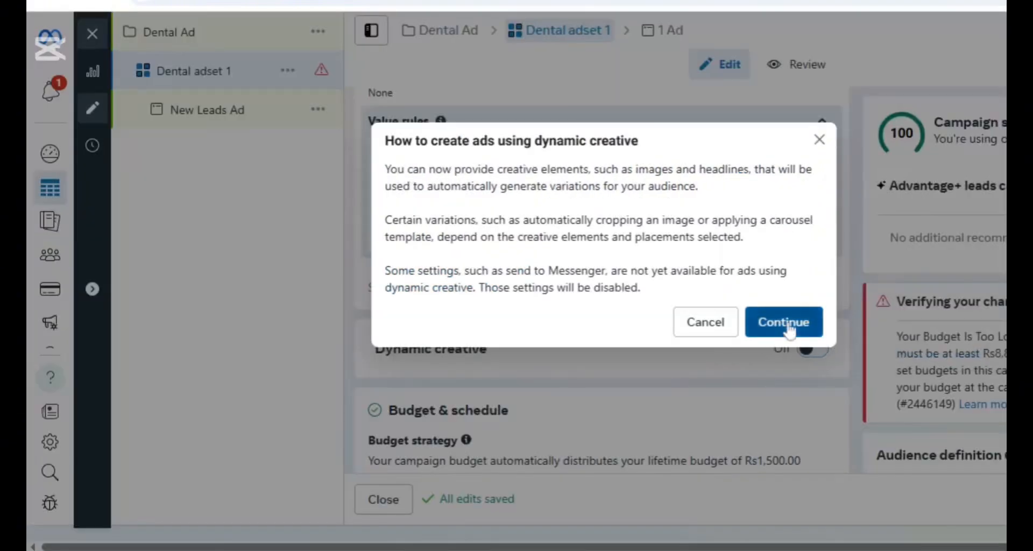
{"action": "left_click", "coordinate": [787, 322]}
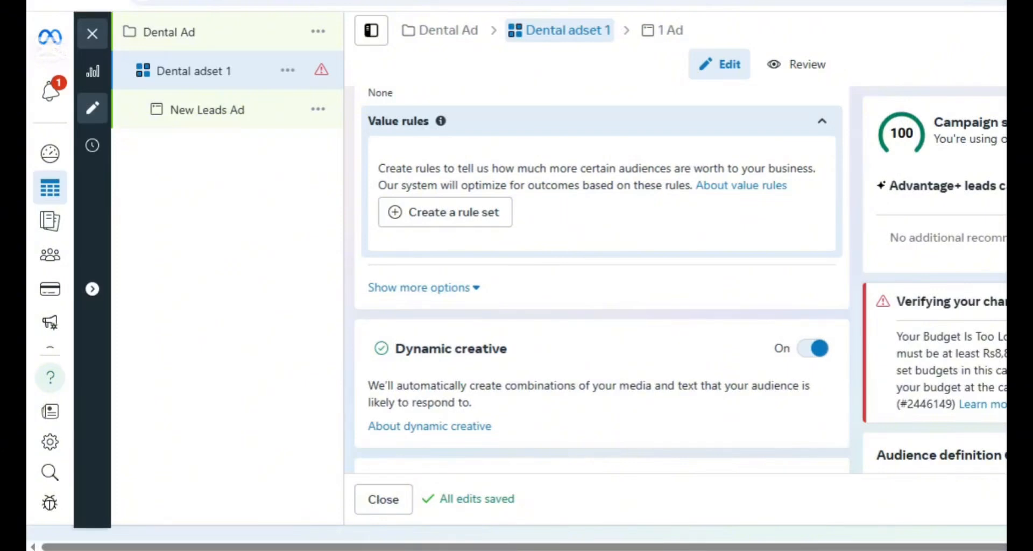
Step: Schedule the ad set's ads to run Monday to Friday from about 8am to 8pm in the viewer's time zone
{"action": "scroll", "coordinate": [602, 280], "scroll_direction": "down", "scroll_amount": 1}
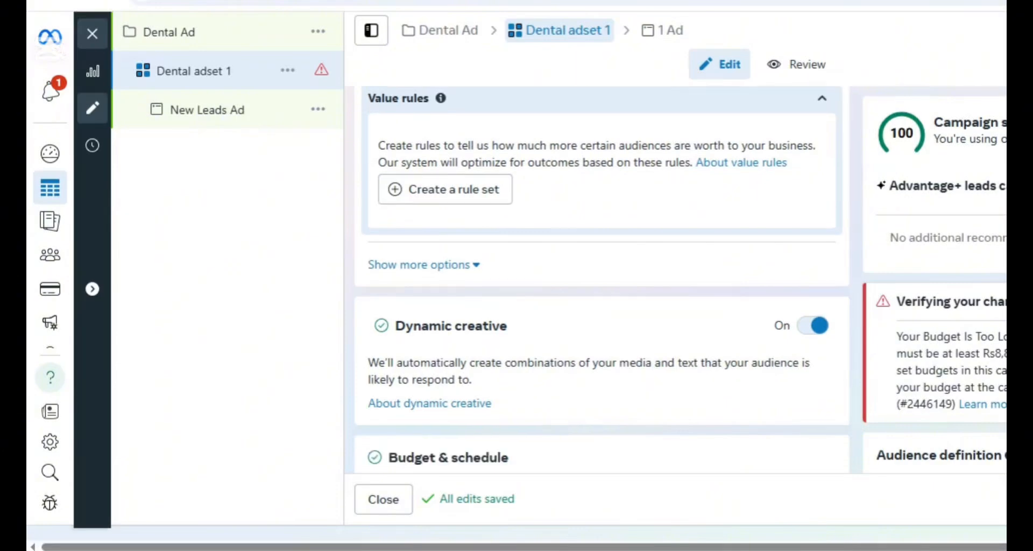
{"action": "scroll", "coordinate": [602, 280], "scroll_direction": "up", "scroll_amount": 3}
{"action": "scroll", "coordinate": [602, 280], "scroll_direction": "down", "scroll_amount": 4}
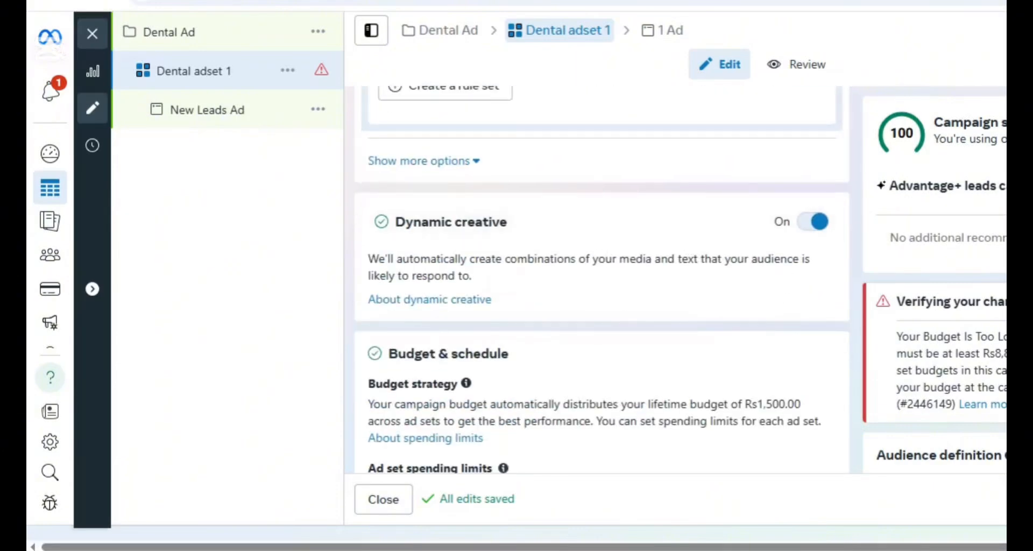
{"action": "scroll", "coordinate": [818, 334], "scroll_direction": "down", "scroll_amount": 4}
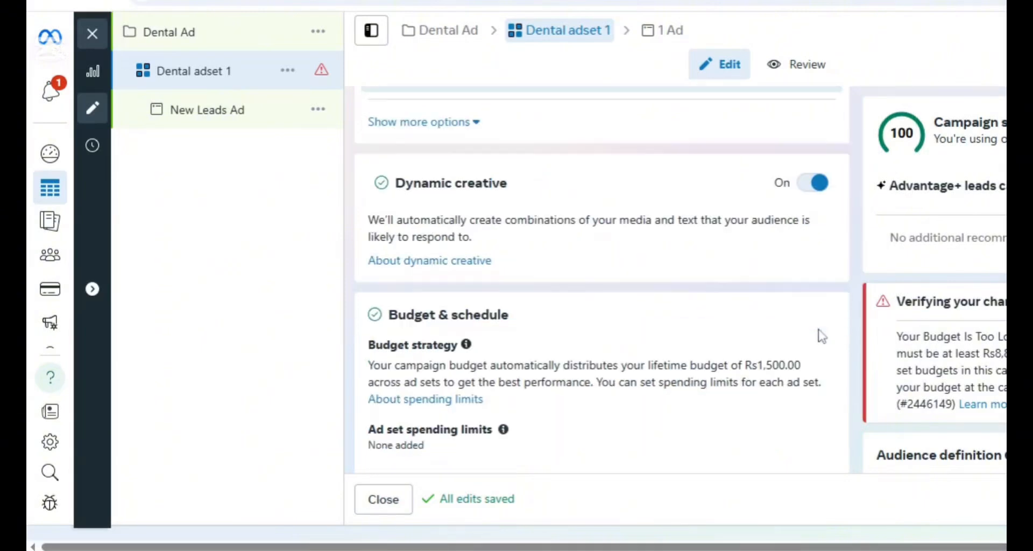
{"action": "scroll", "coordinate": [821, 336], "scroll_direction": "down", "scroll_amount": 1}
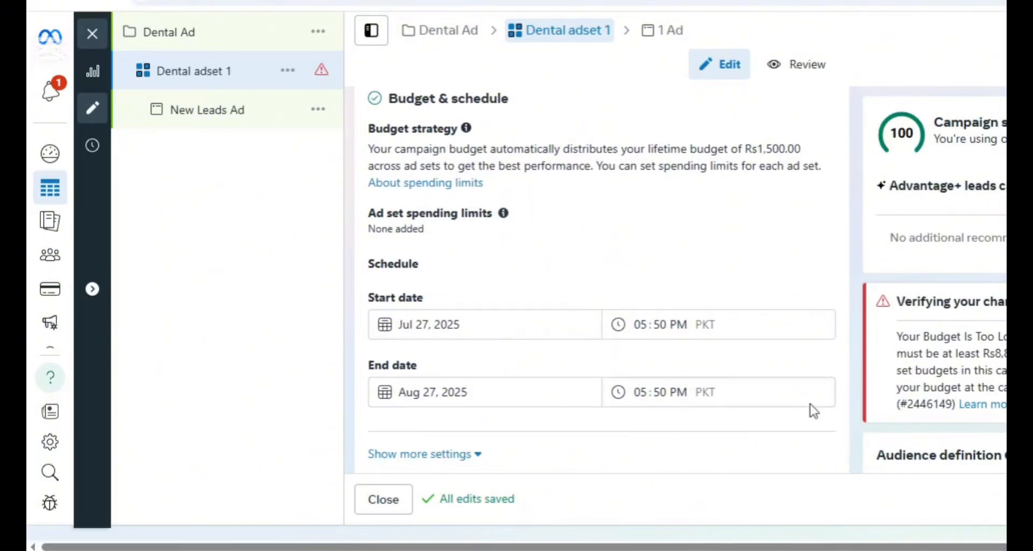
{"action": "scroll", "coordinate": [809, 408], "scroll_direction": "down", "scroll_amount": 4}
{"action": "left_click", "coordinate": [471, 228]}
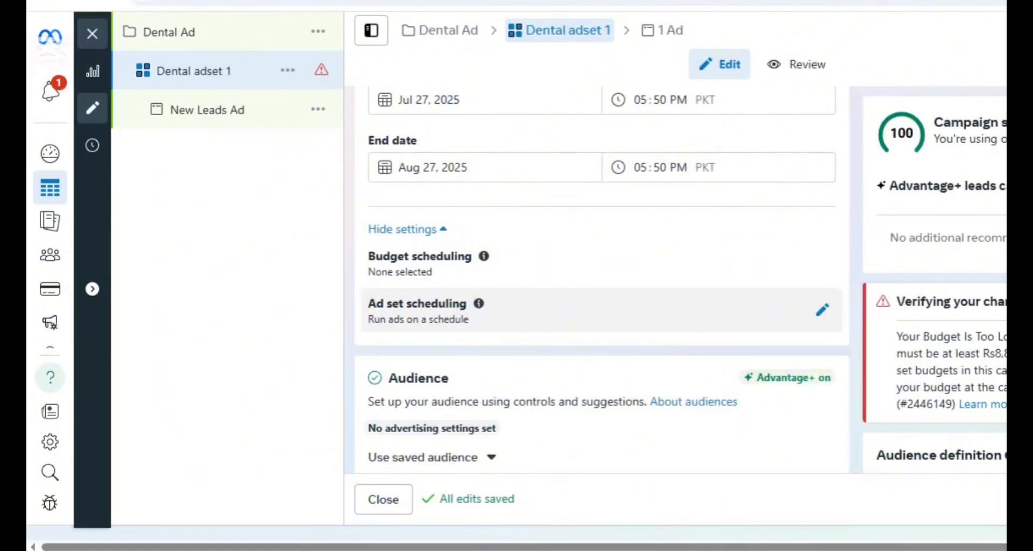
{"action": "left_click", "coordinate": [822, 310]}
{"action": "scroll", "coordinate": [643, 344], "scroll_direction": "down", "scroll_amount": 4}
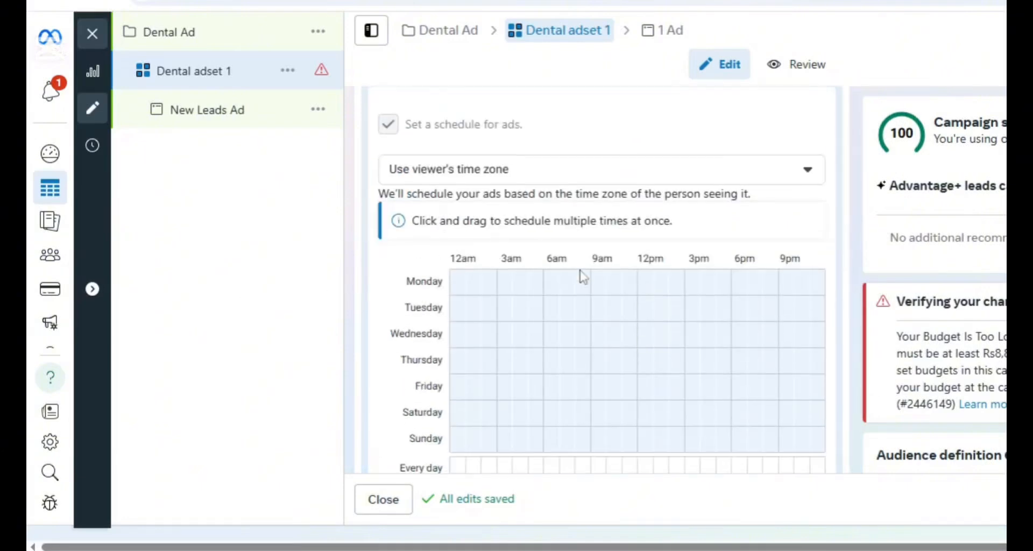
{"action": "left_click_drag", "start_coordinate": [587, 281], "coordinate": [751, 404]}
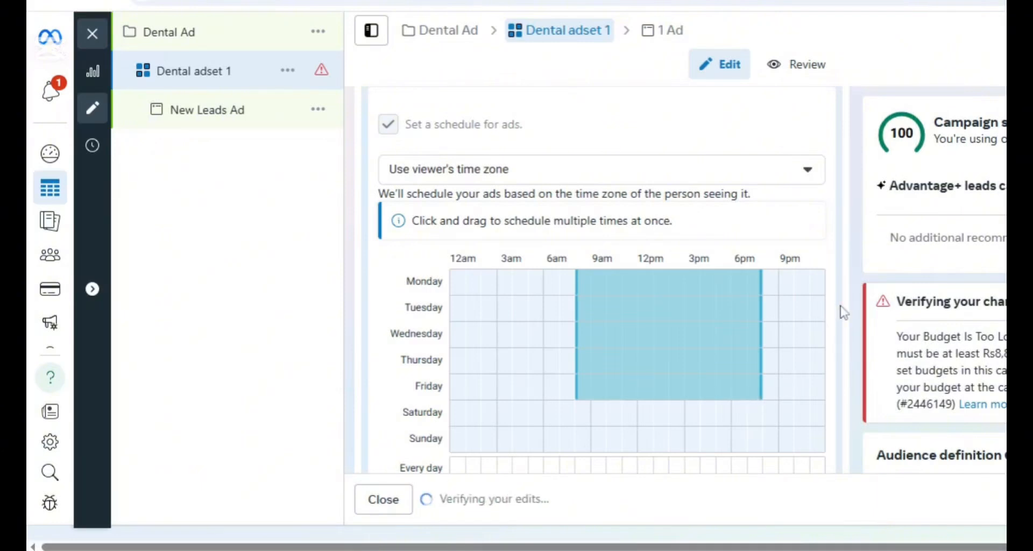
Step: Look through the saved audiences available for the ad set without choosing one
{"action": "scroll", "coordinate": [827, 253], "scroll_direction": "down", "scroll_amount": 7}
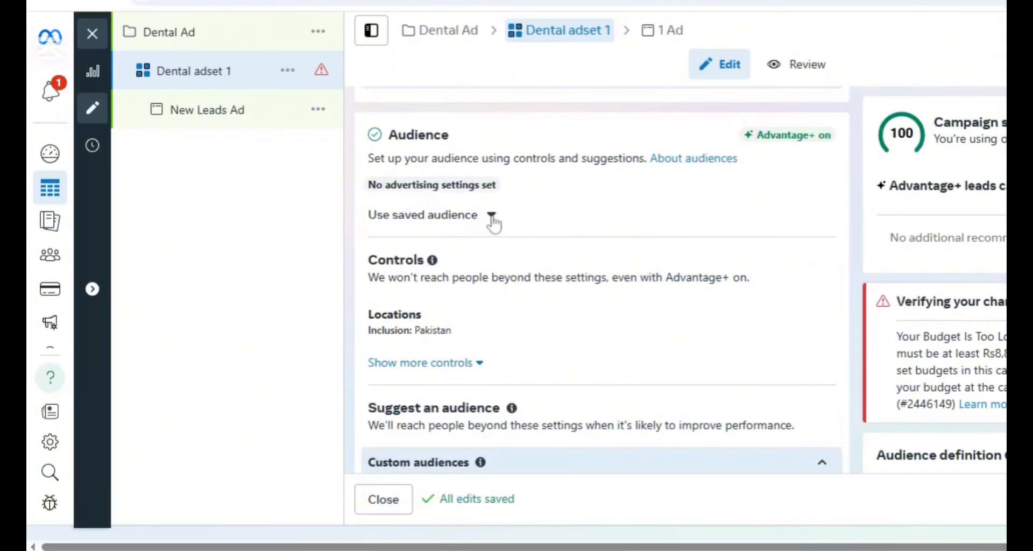
{"action": "left_click", "coordinate": [492, 216]}
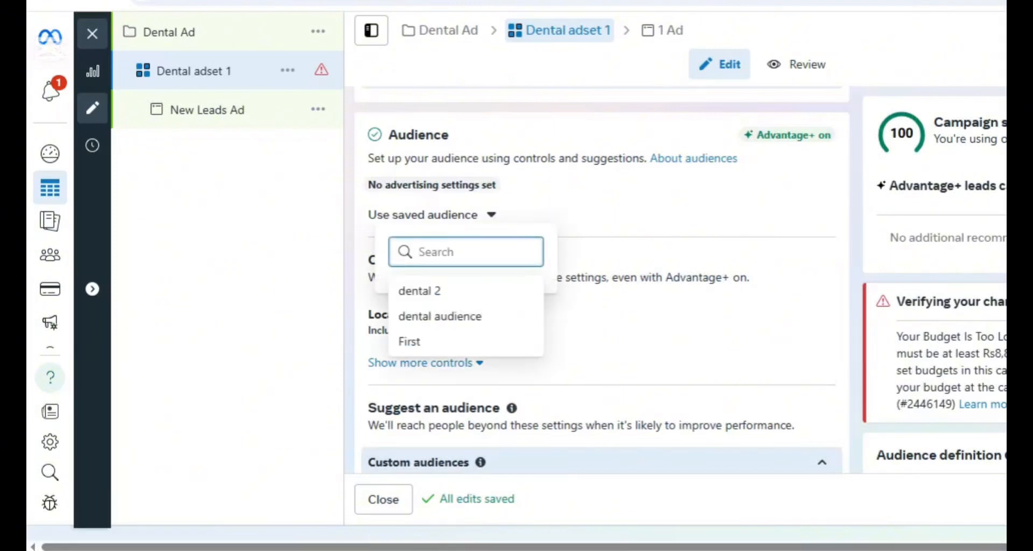
{"action": "mouse_move", "coordinate": [478, 327]}
{"action": "left_click", "coordinate": [838, 209]}
Step: Add Chandler, Arizona, United States to the included locations in the ad set's audience controls
{"action": "scroll", "coordinate": [823, 279], "scroll_direction": "down", "scroll_amount": 2}
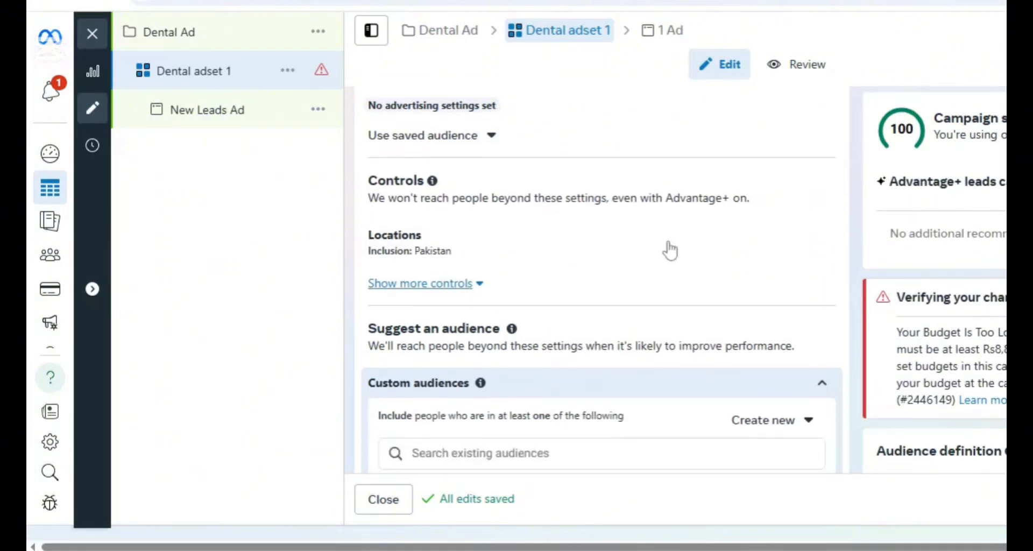
{"action": "left_click", "coordinate": [823, 241]}
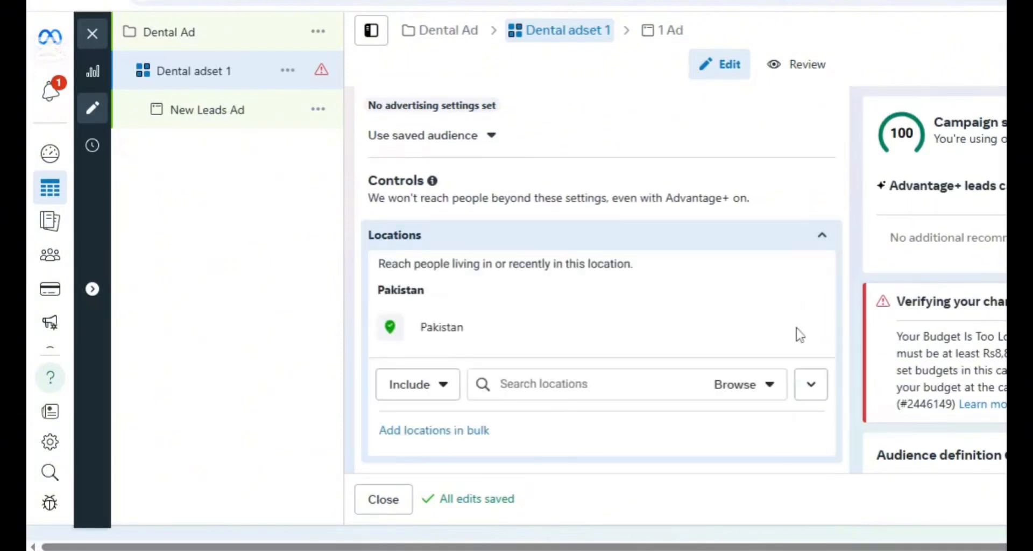
{"action": "left_click", "coordinate": [577, 383]}
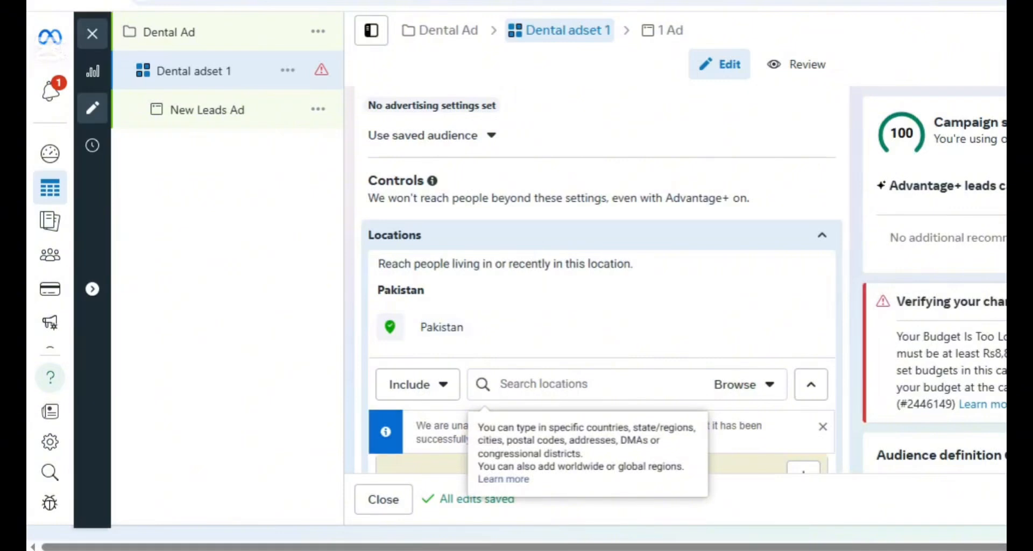
{"action": "type", "text": "Arizoa"}
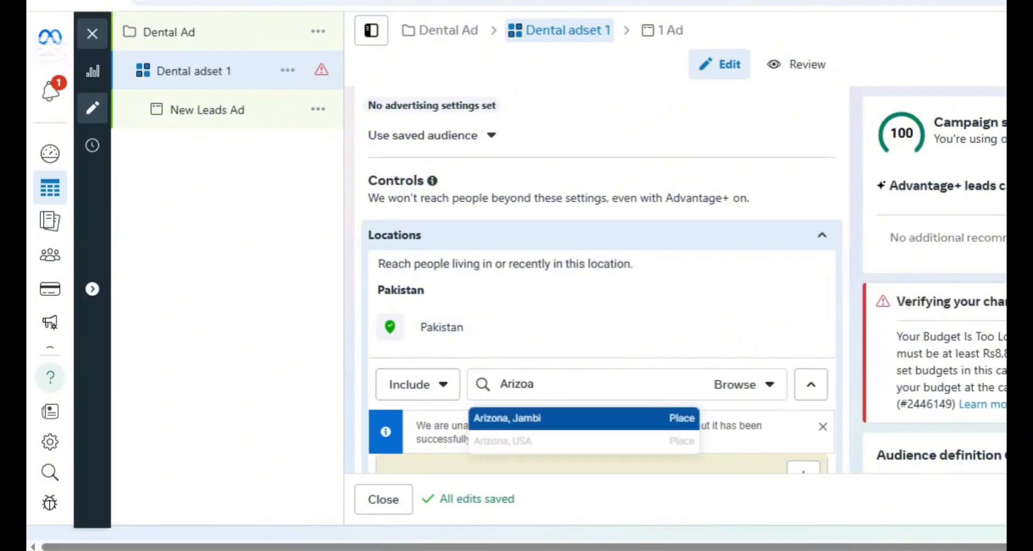
{"action": "key", "text": "BackSpace"}
{"action": "key", "text": "BackSpace"}
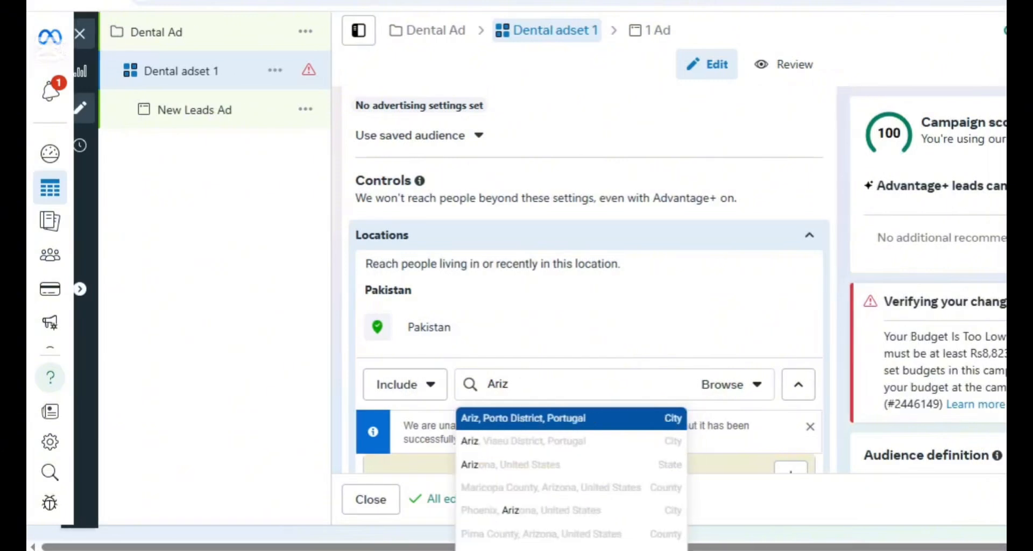
{"action": "type", "text": "ona"}
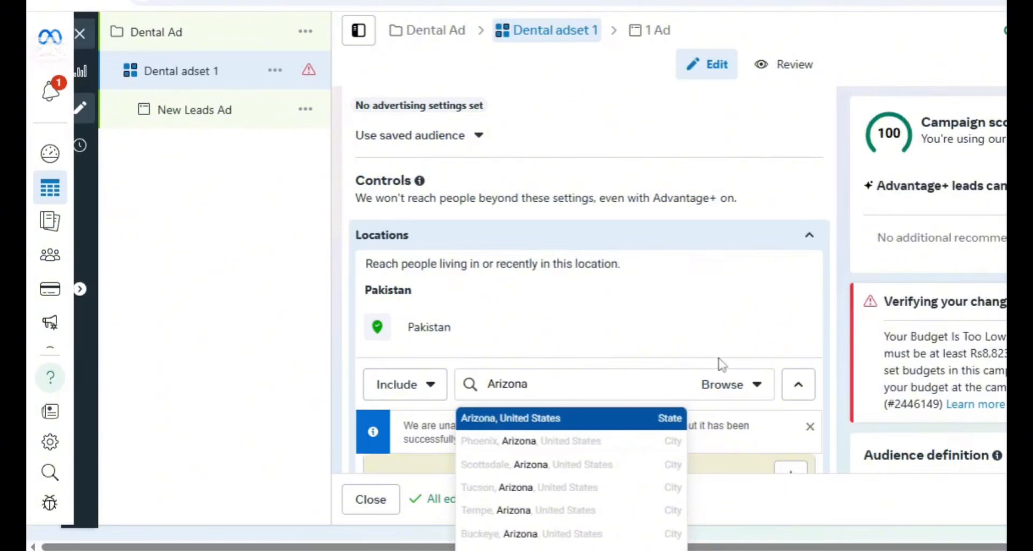
{"action": "scroll", "coordinate": [687, 364], "scroll_direction": "down", "scroll_amount": 6}
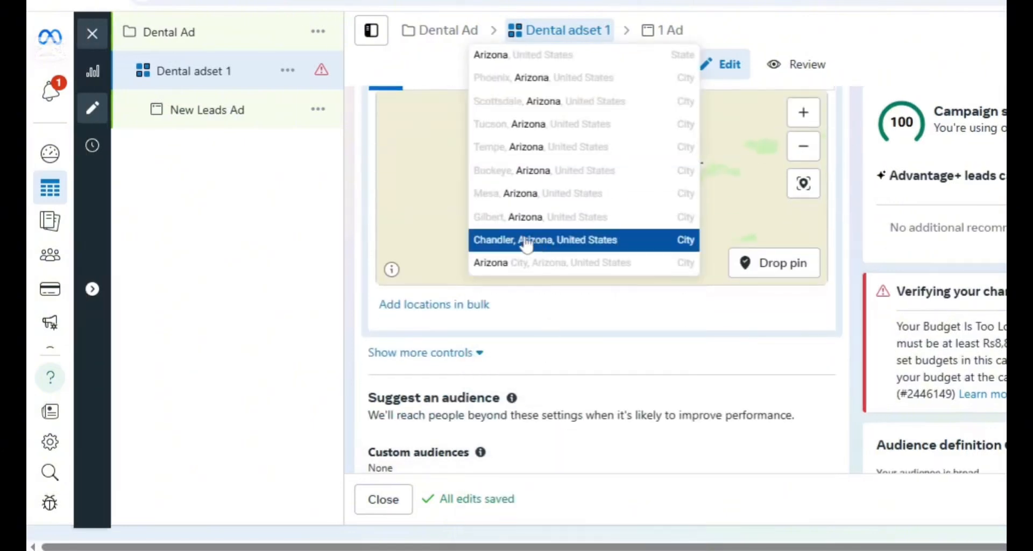
{"action": "left_click", "coordinate": [572, 242]}
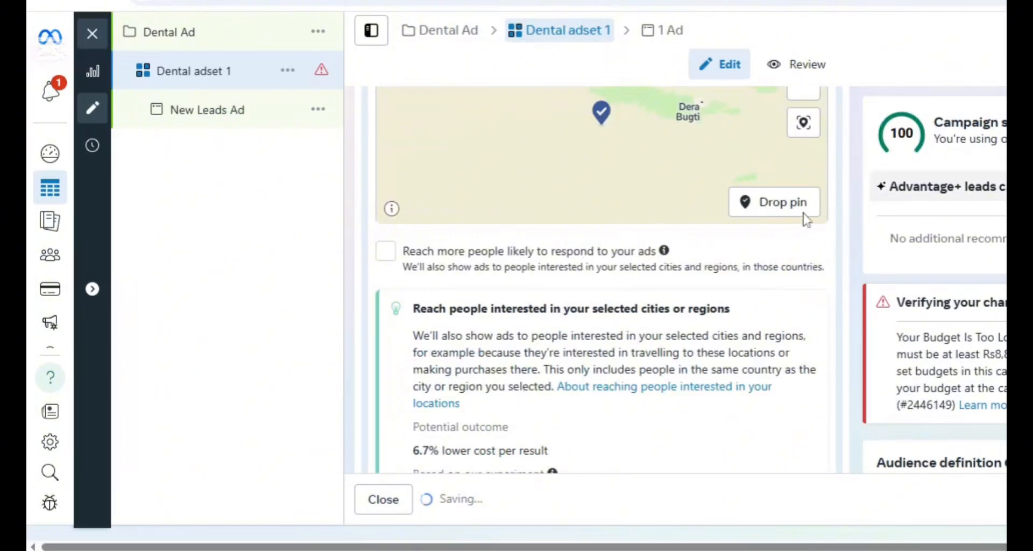
Step: Remove Pakistan from the audience locations and set the radius around Chandler, Arizona to 20 miles
{"action": "scroll", "coordinate": [807, 242], "scroll_direction": "up", "scroll_amount": 5}
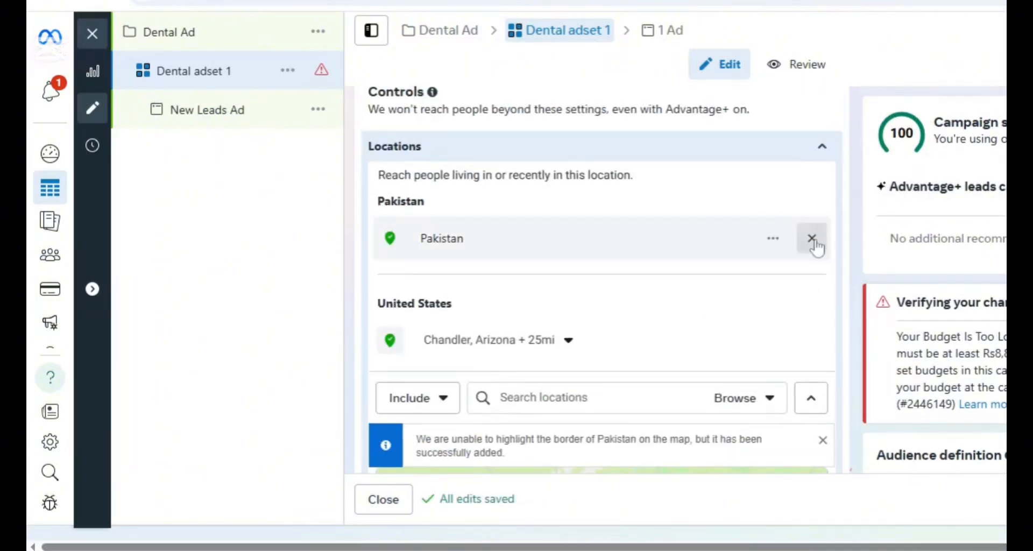
{"action": "left_click", "coordinate": [812, 238]}
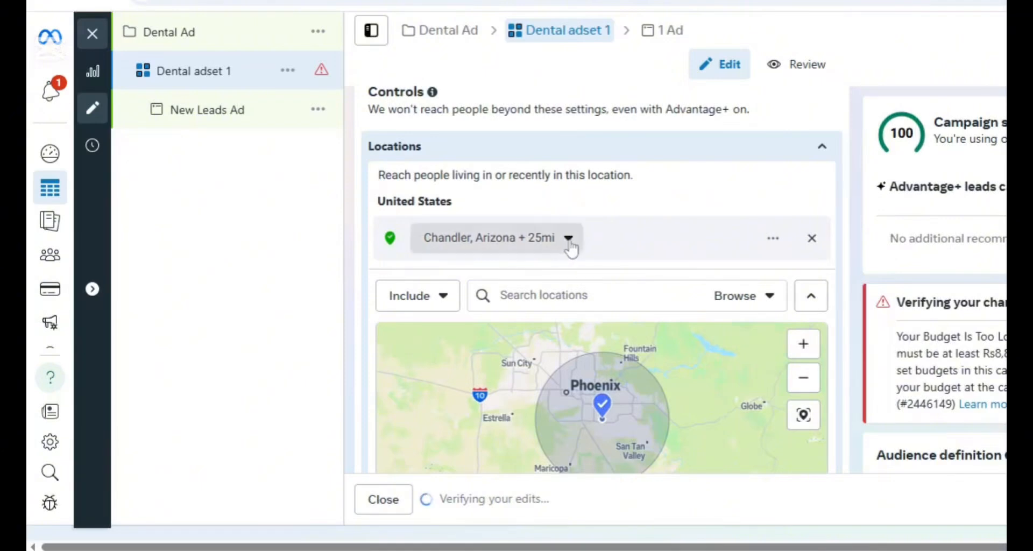
{"action": "left_click", "coordinate": [569, 241]}
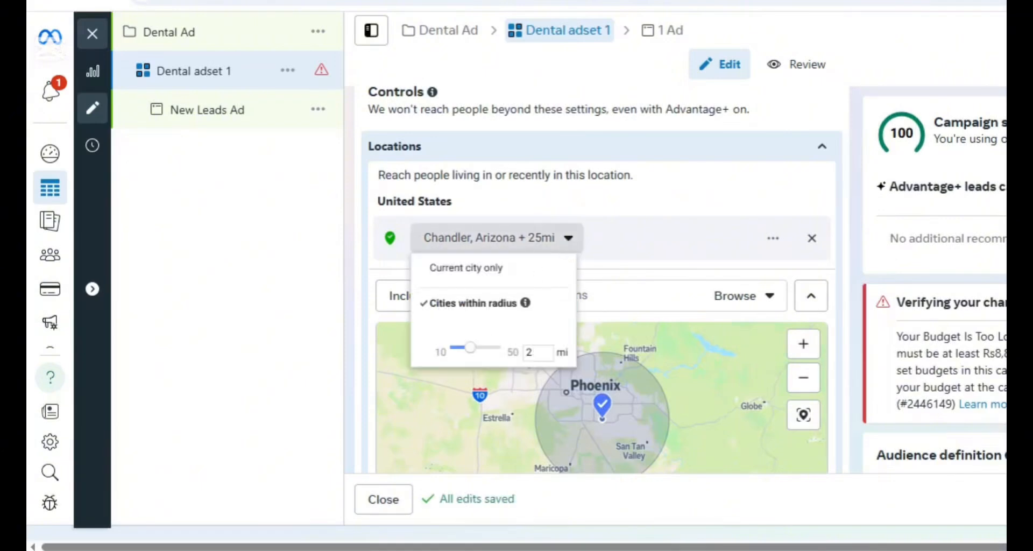
{"action": "type", "text": "20"}
{"action": "key", "text": "Return"}
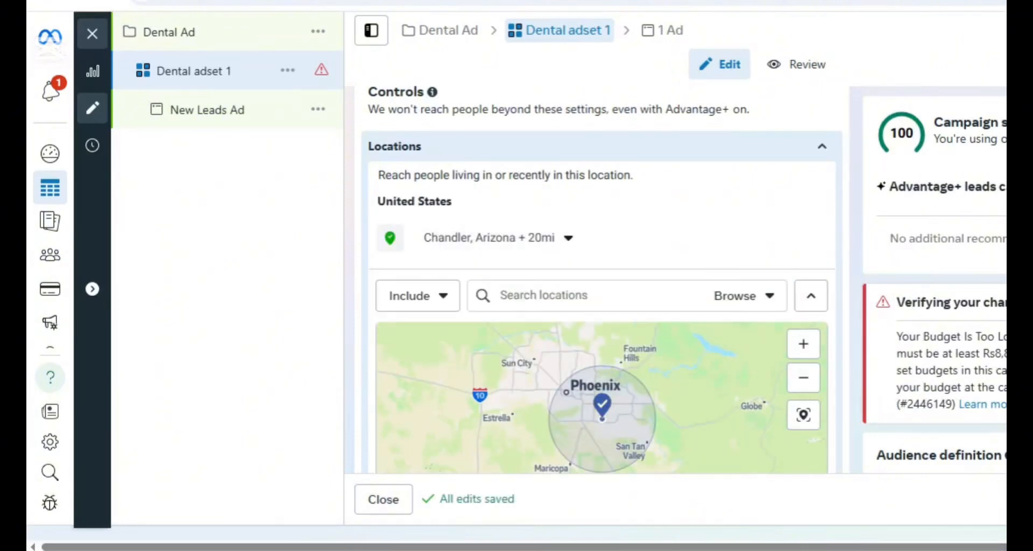
{"action": "scroll", "coordinate": [597, 279], "scroll_direction": "down", "scroll_amount": 4}
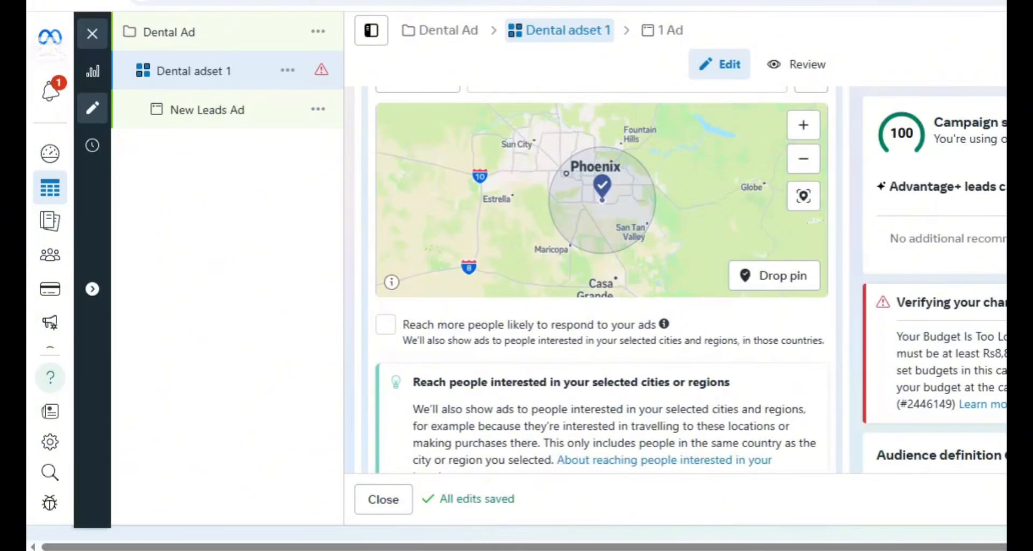
Step: Show the ad set's additional audience controls and set the minimum age to 22
{"action": "scroll", "coordinate": [598, 280], "scroll_direction": "down", "scroll_amount": 10}
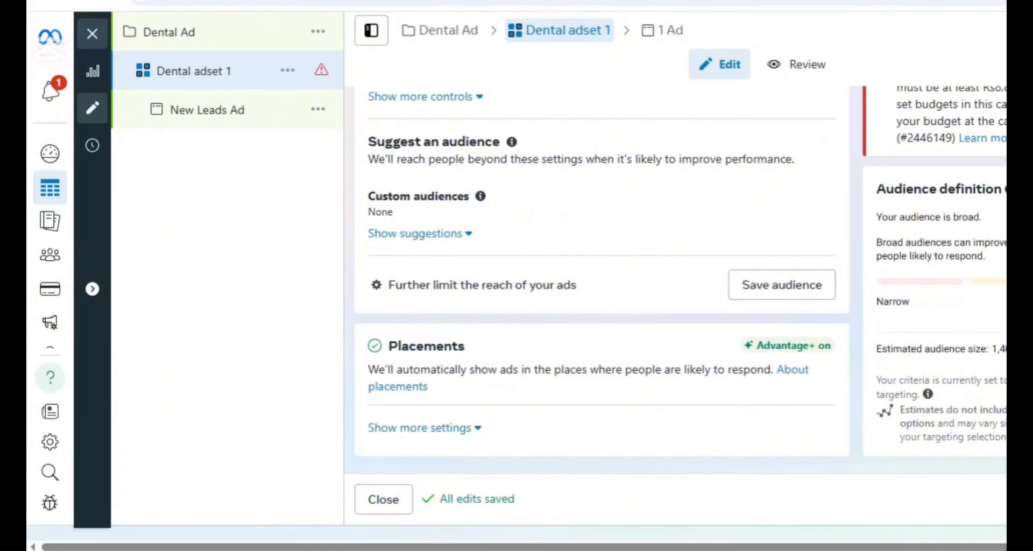
{"action": "scroll", "coordinate": [920, 291], "scroll_direction": "up", "scroll_amount": 3}
{"action": "left_click", "coordinate": [474, 214]}
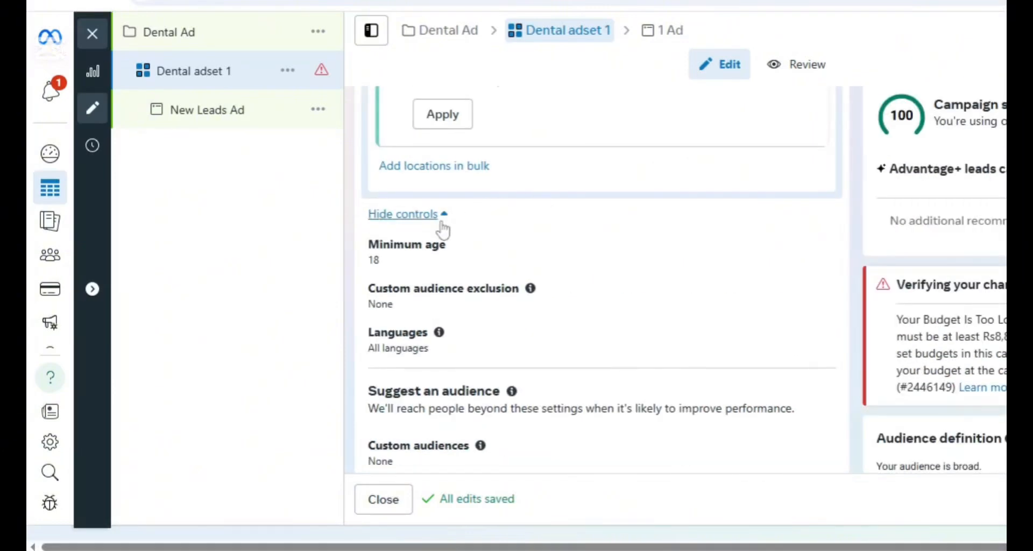
{"action": "left_click", "coordinate": [825, 264]}
{"action": "scroll", "coordinate": [824, 265], "scroll_direction": "down", "scroll_amount": 5}
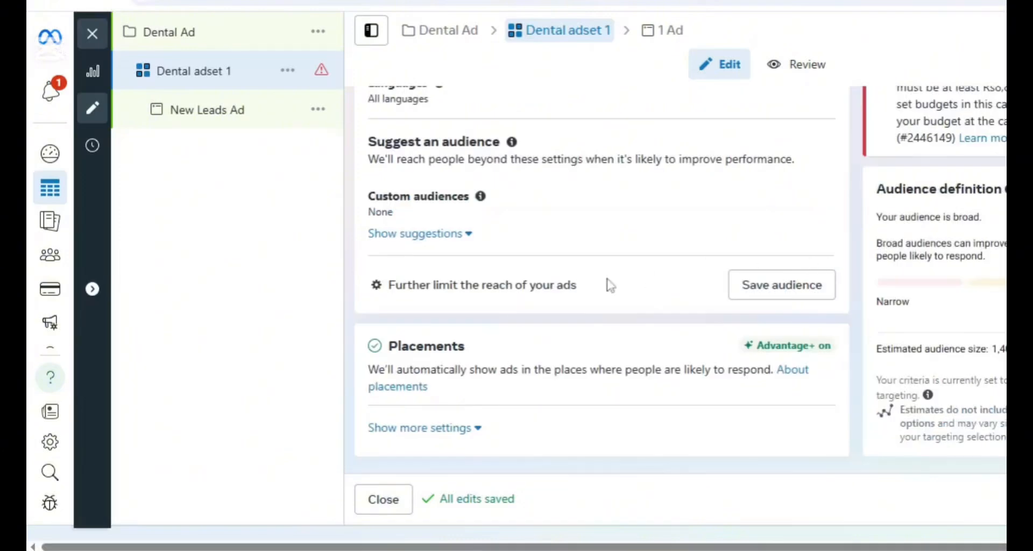
{"action": "scroll", "coordinate": [546, 245], "scroll_direction": "up", "scroll_amount": 5}
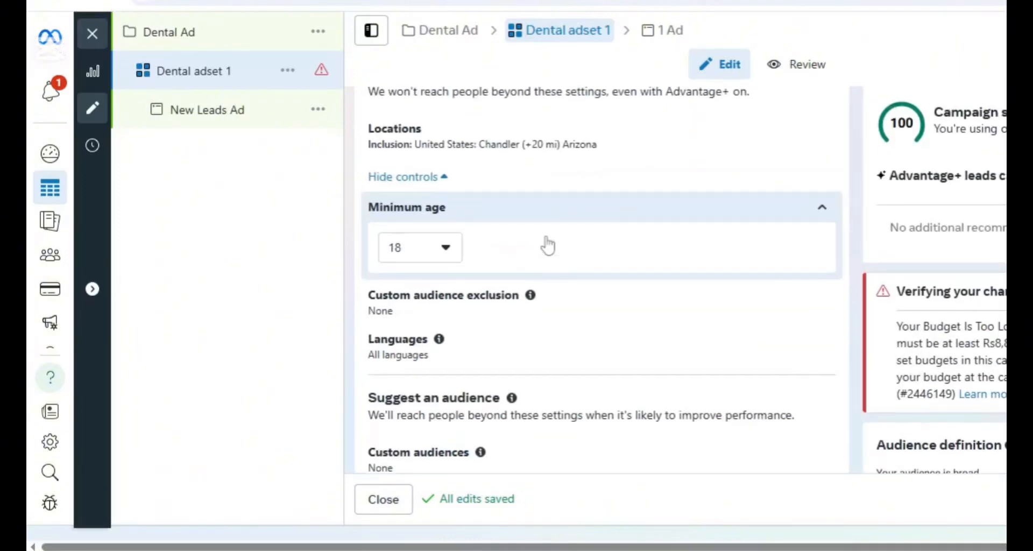
{"action": "left_click", "coordinate": [459, 251]}
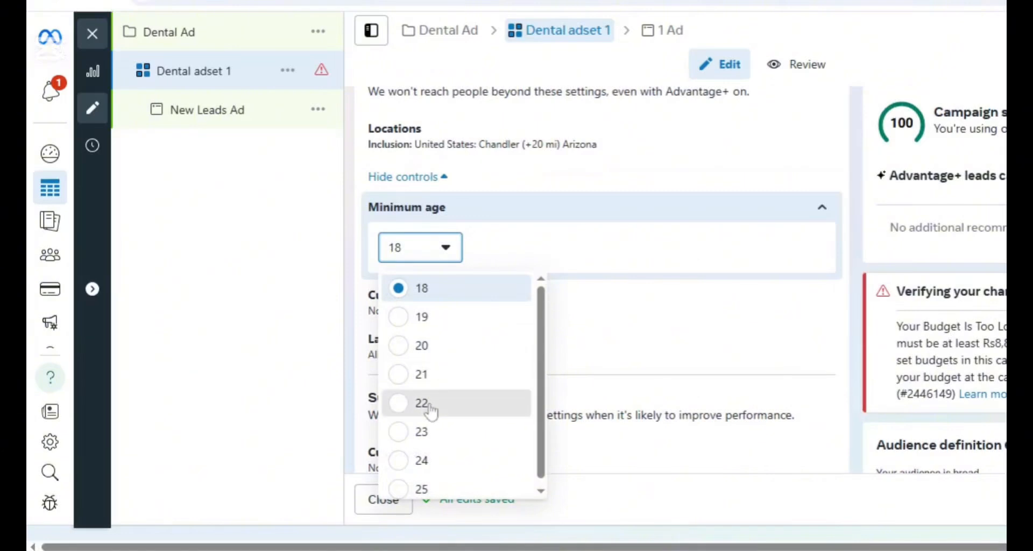
{"action": "left_click", "coordinate": [404, 405]}
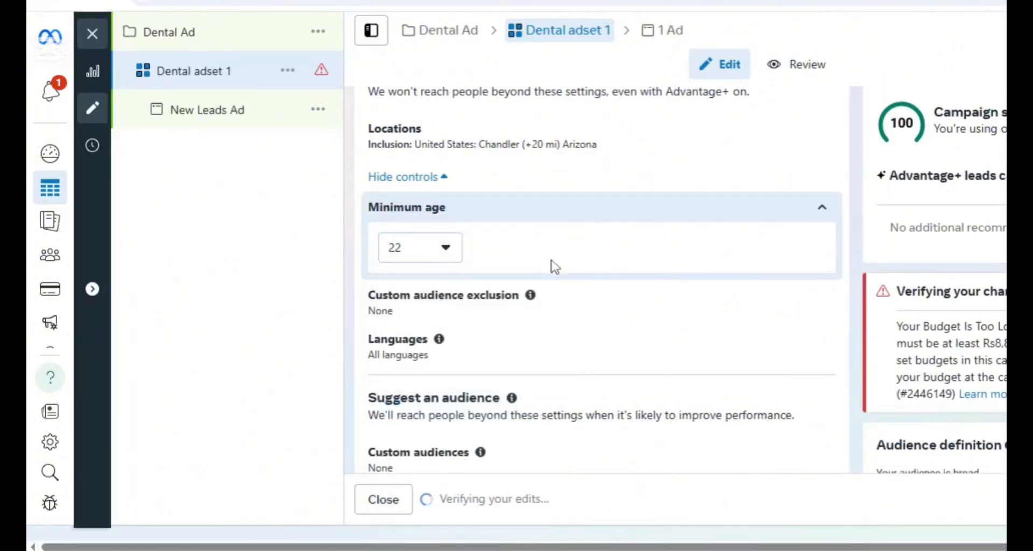
Step: Open the custom audience exclusion setting and enter English in the audience's language control
{"action": "scroll", "coordinate": [757, 279], "scroll_direction": "down", "scroll_amount": 1}
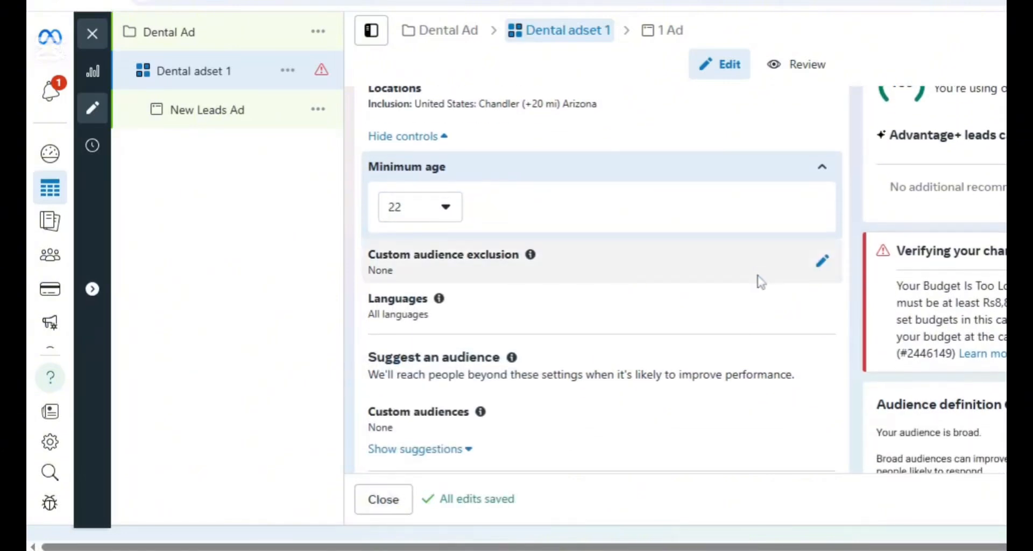
{"action": "left_click", "coordinate": [824, 263]}
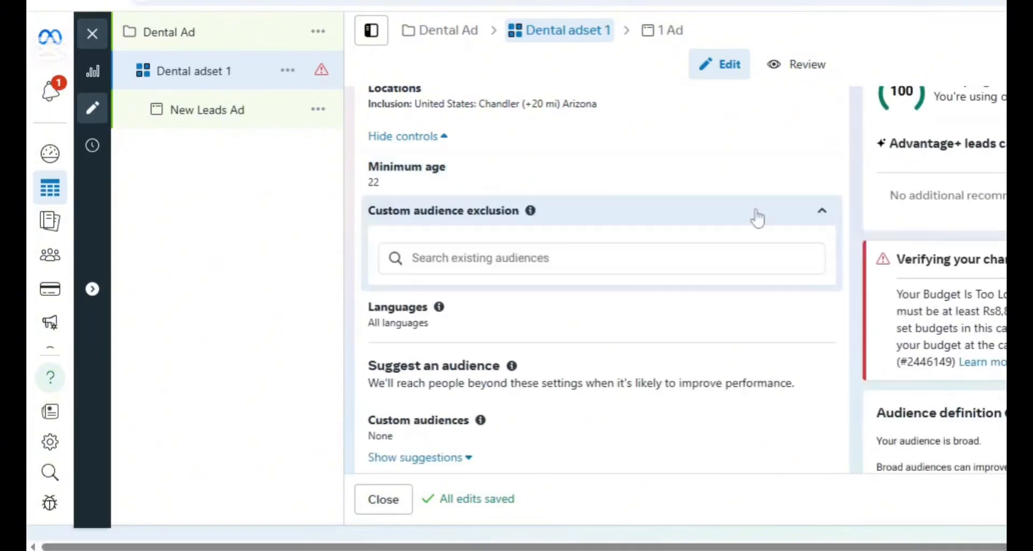
{"action": "scroll", "coordinate": [748, 330], "scroll_direction": "down", "scroll_amount": 3}
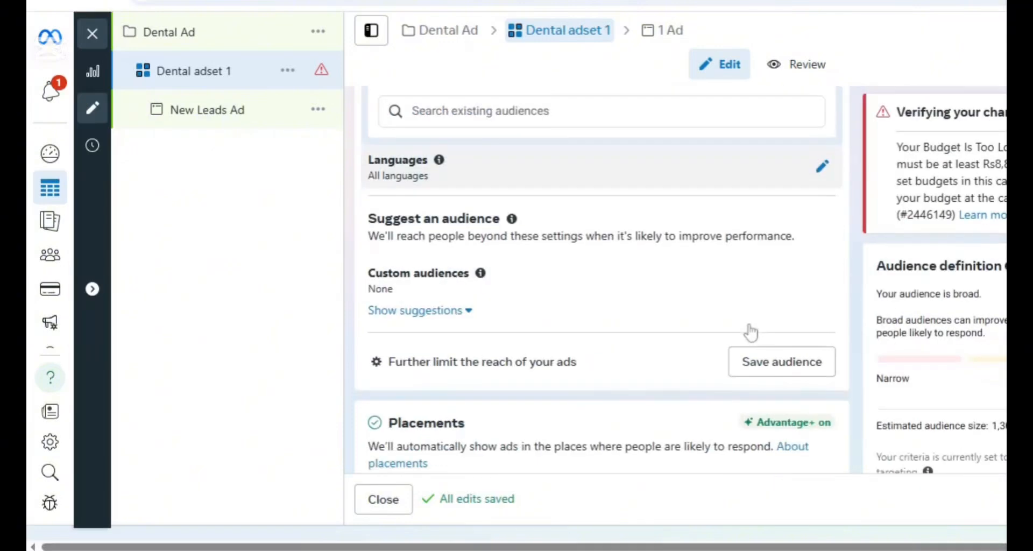
{"action": "left_click", "coordinate": [817, 168]}
{"action": "left_click", "coordinate": [509, 199]}
{"action": "type", "text": "Englis"}
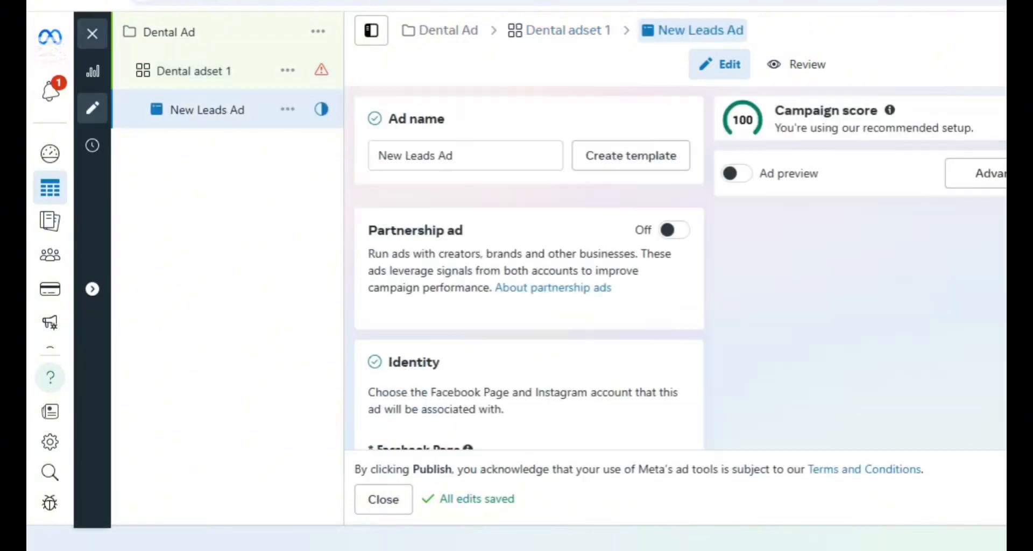
Step: Open the campaign's ad for editing and rename it from its default name to Dental Ad
{"action": "left_click_drag", "start_coordinate": [455, 156], "coordinate": [275, 176]}
{"action": "type", "text": "Ad"}
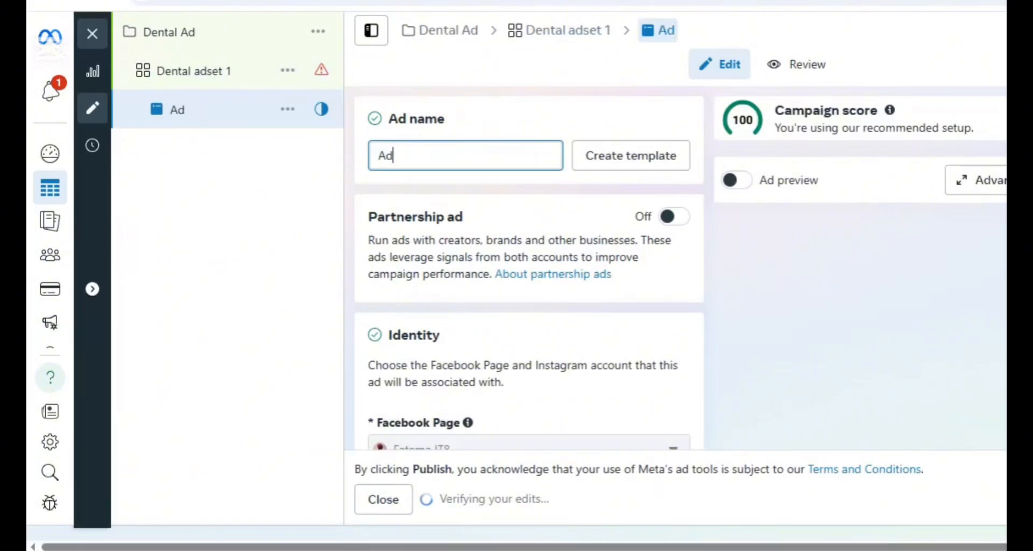
{"action": "key", "text": "BackSpace"}
{"action": "key", "text": "BackSpace"}
{"action": "type", "text": "Dental"}
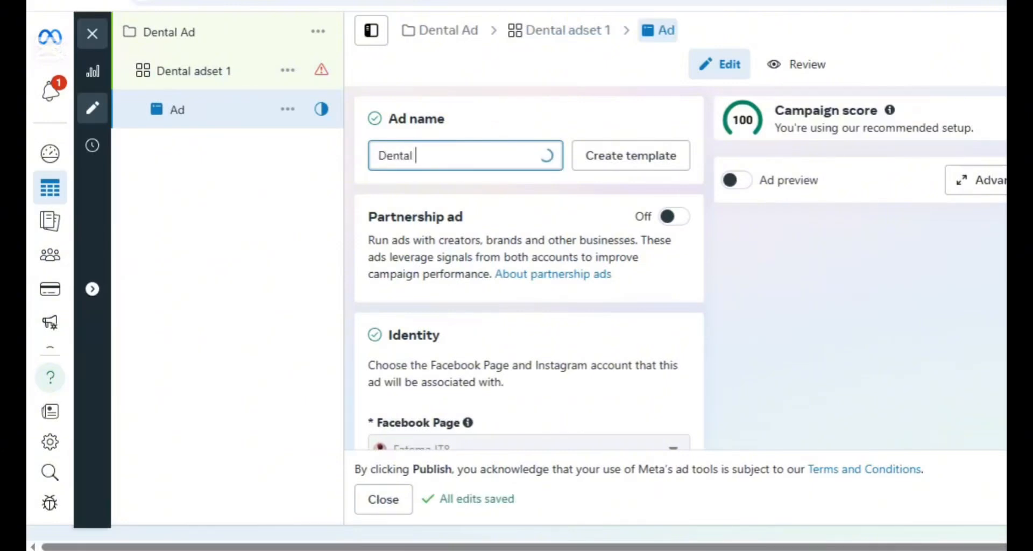
{"action": "type", "text": " Ad"}
Step: Review the ad's identity and format settings, and switch to Canva to browse templates for dental ad designs
{"action": "scroll", "coordinate": [440, 210], "scroll_direction": "down", "scroll_amount": 4}
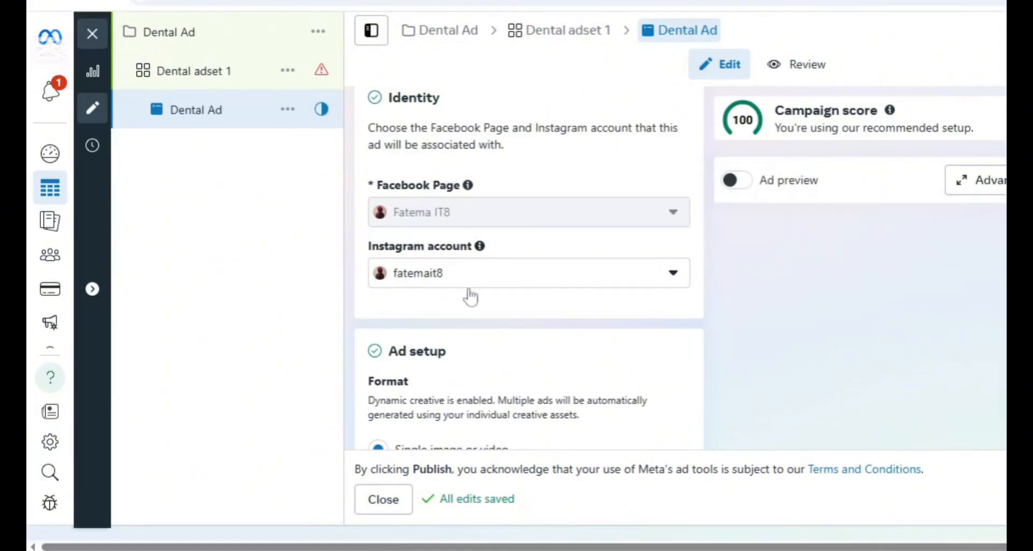
{"action": "scroll", "coordinate": [698, 270], "scroll_direction": "down", "scroll_amount": 4}
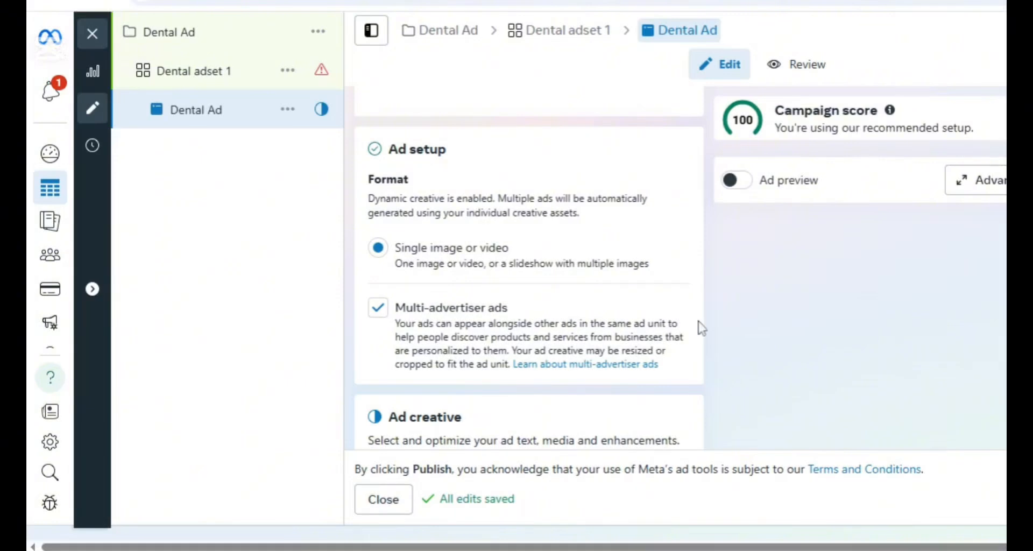
{"action": "scroll", "coordinate": [703, 329], "scroll_direction": "down", "scroll_amount": 4}
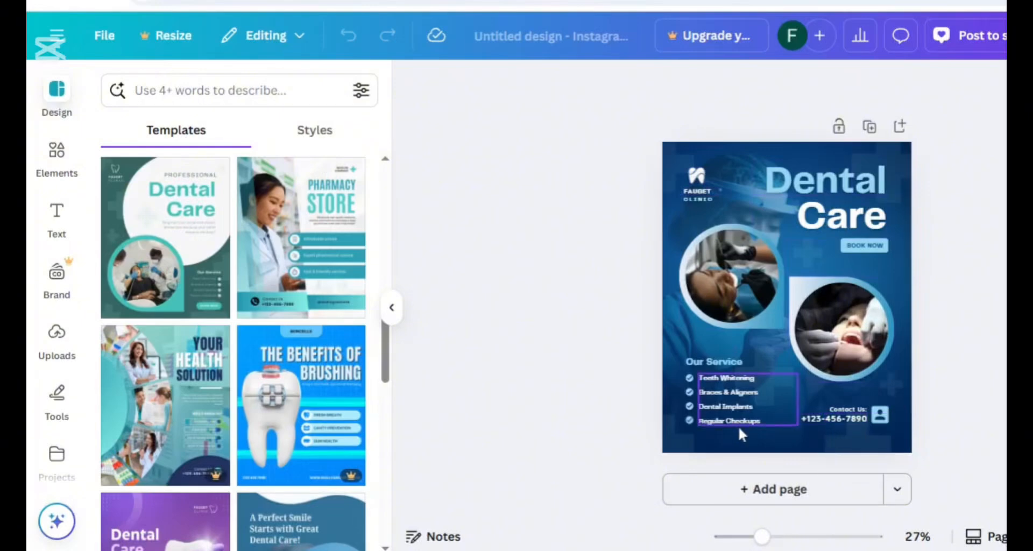
{"action": "scroll", "coordinate": [188, 248], "scroll_direction": "down", "scroll_amount": 2}
{"action": "scroll", "coordinate": [189, 248], "scroll_direction": "up", "scroll_amount": 1}
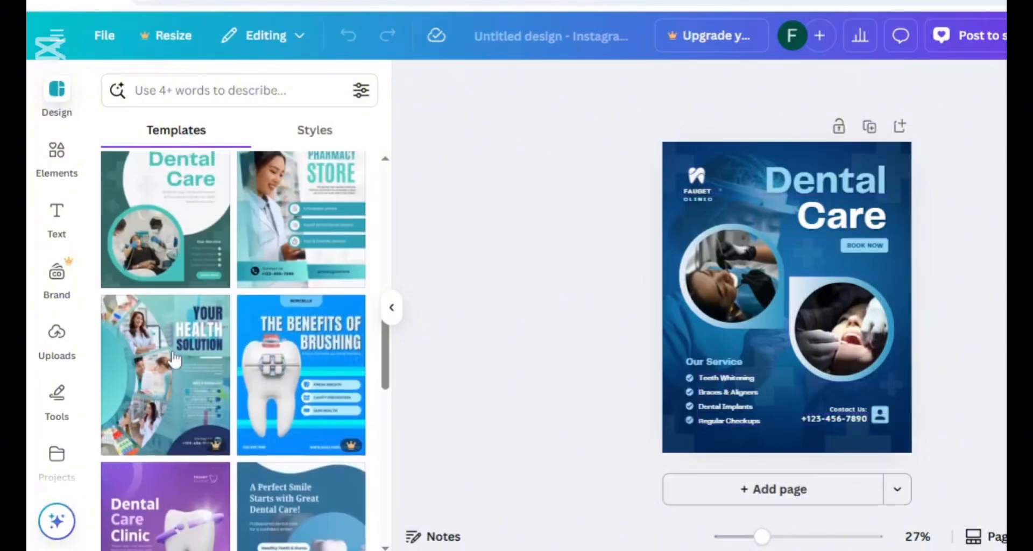
{"action": "scroll", "coordinate": [188, 248], "scroll_direction": "down", "scroll_amount": 9}
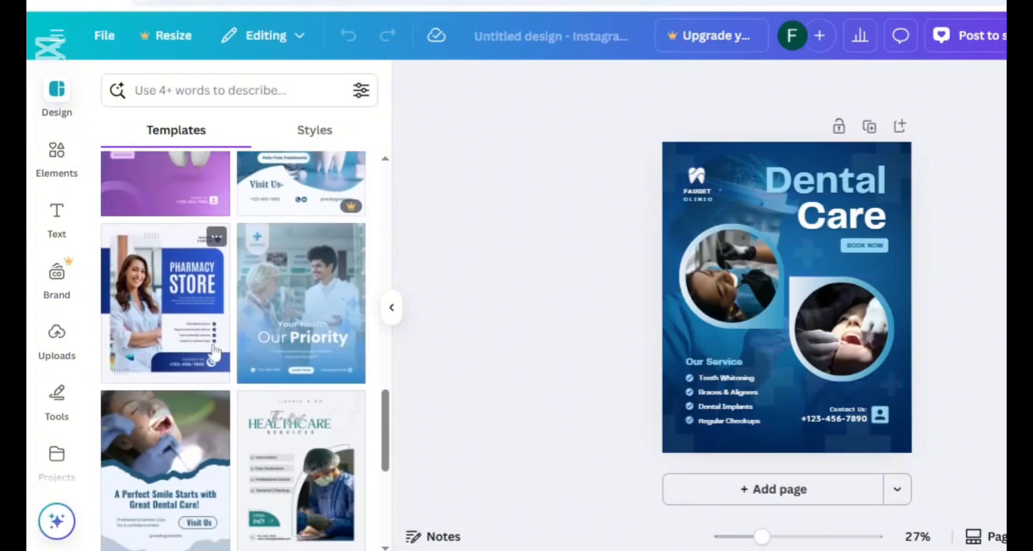
{"action": "scroll", "coordinate": [229, 388], "scroll_direction": "up", "scroll_amount": 3}
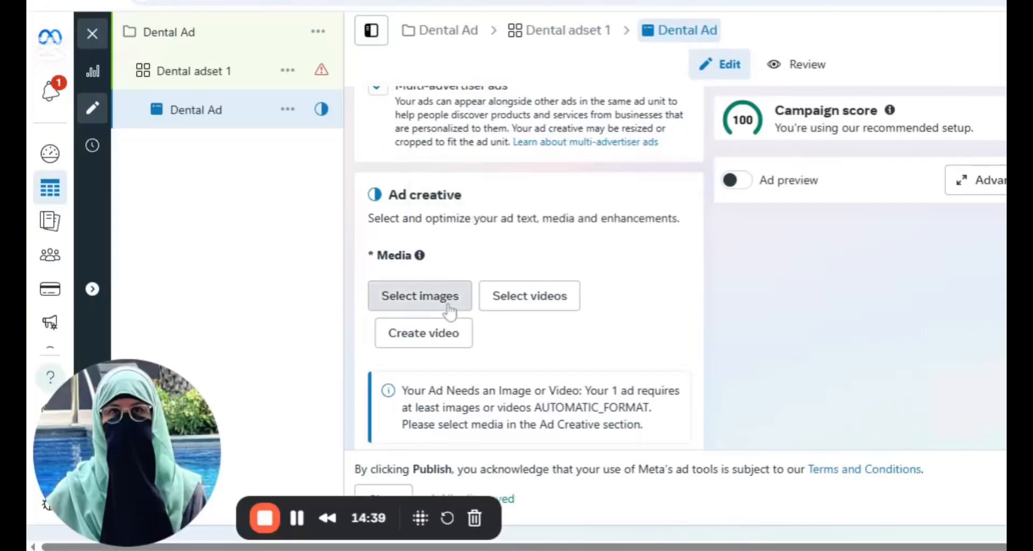
Step: Back in Meta Ads Manager, add the 1080 × 1350 Dental Care image from the account images as the ad's media
{"action": "left_click", "coordinate": [420, 305]}
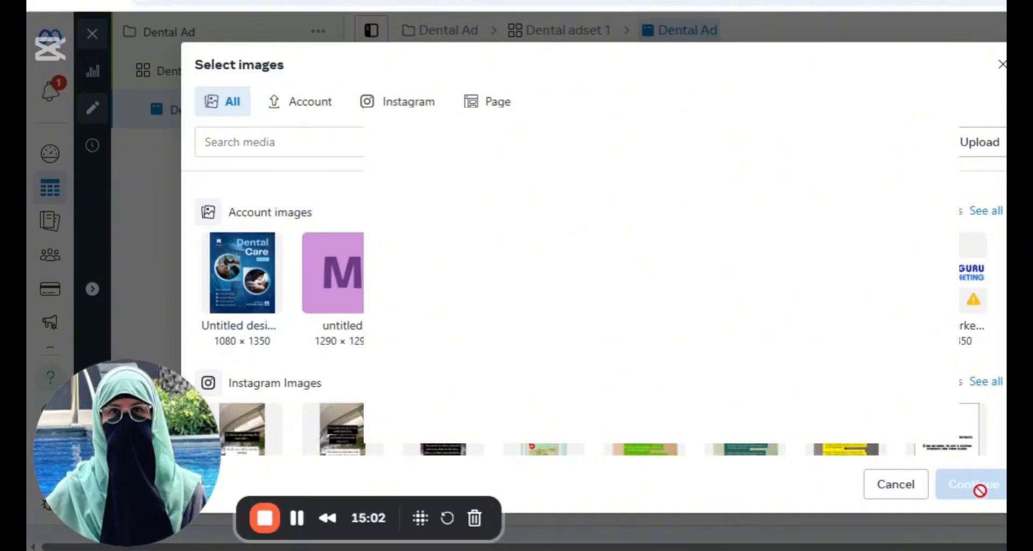
{"action": "left_click", "coordinate": [245, 280]}
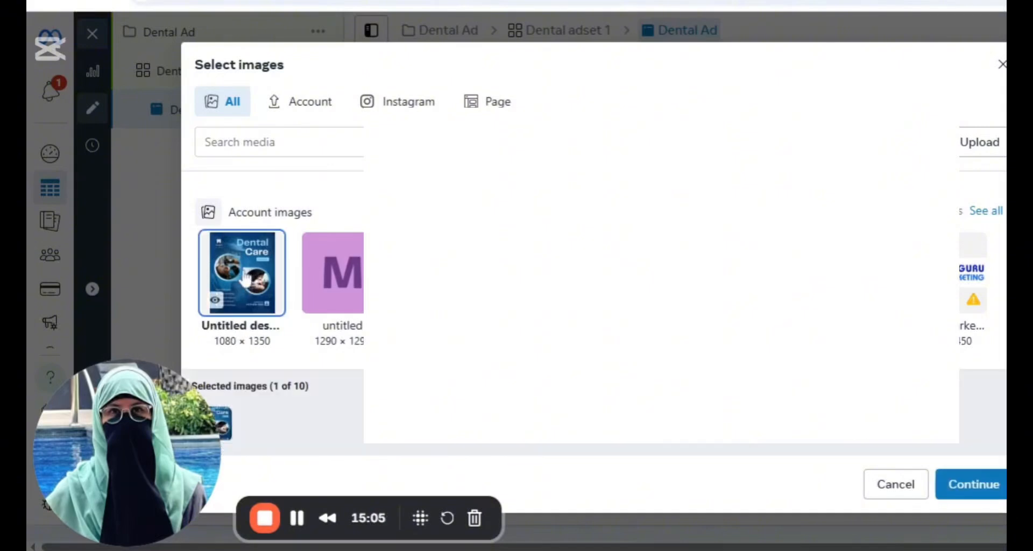
{"action": "left_click", "coordinate": [974, 487]}
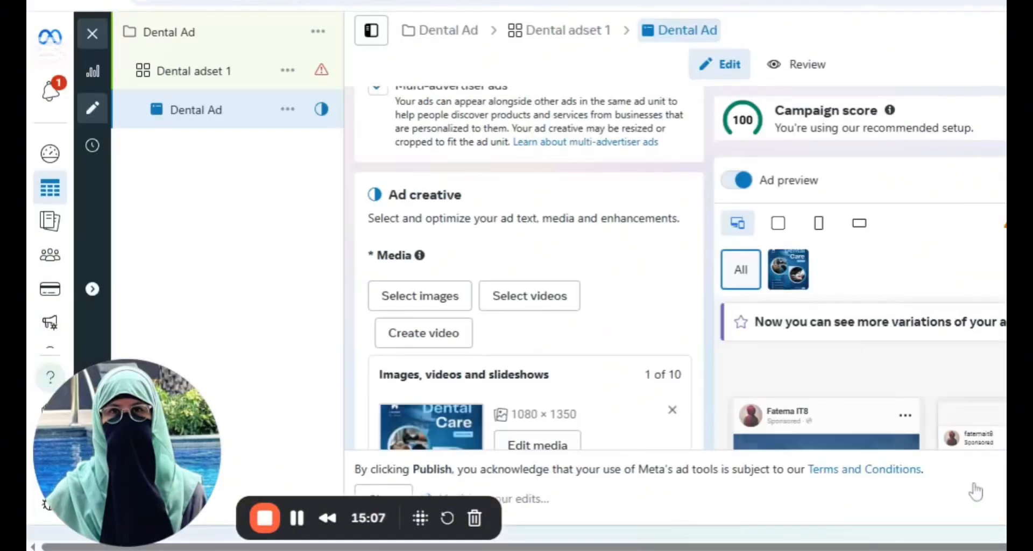
Step: Start the ad's primary text with the line "Friendly dentalcare in Arizona" followed by a blank line
{"action": "scroll", "coordinate": [860, 371], "scroll_direction": "down", "scroll_amount": 2}
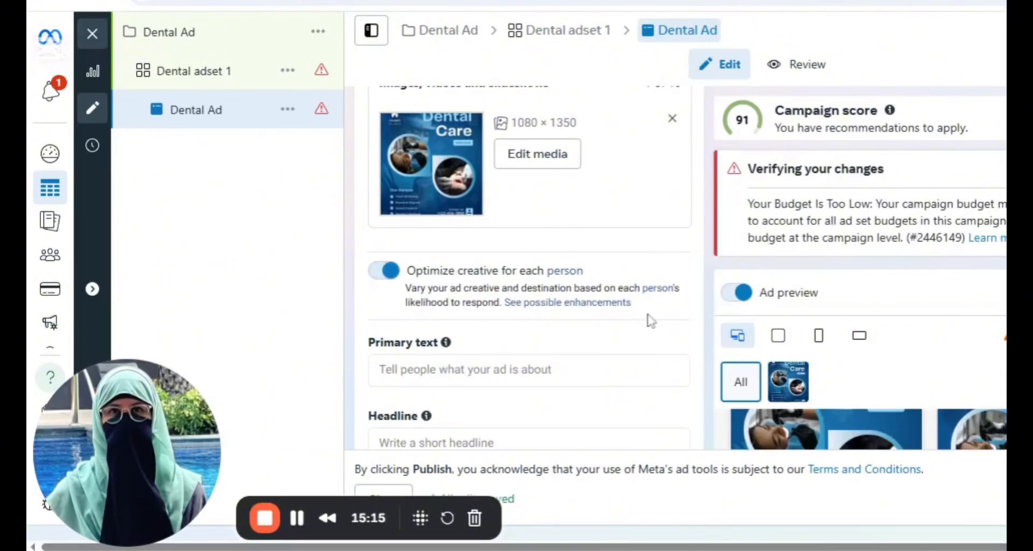
{"action": "scroll", "coordinate": [652, 321], "scroll_direction": "down", "scroll_amount": 2}
{"action": "left_click", "coordinate": [511, 261]}
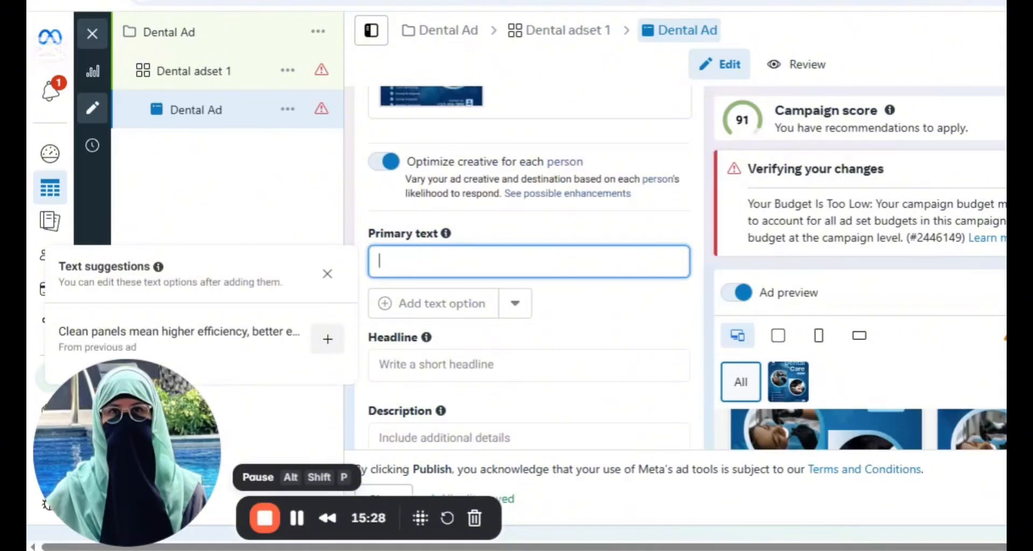
{"action": "type", "text": "Friendly"}
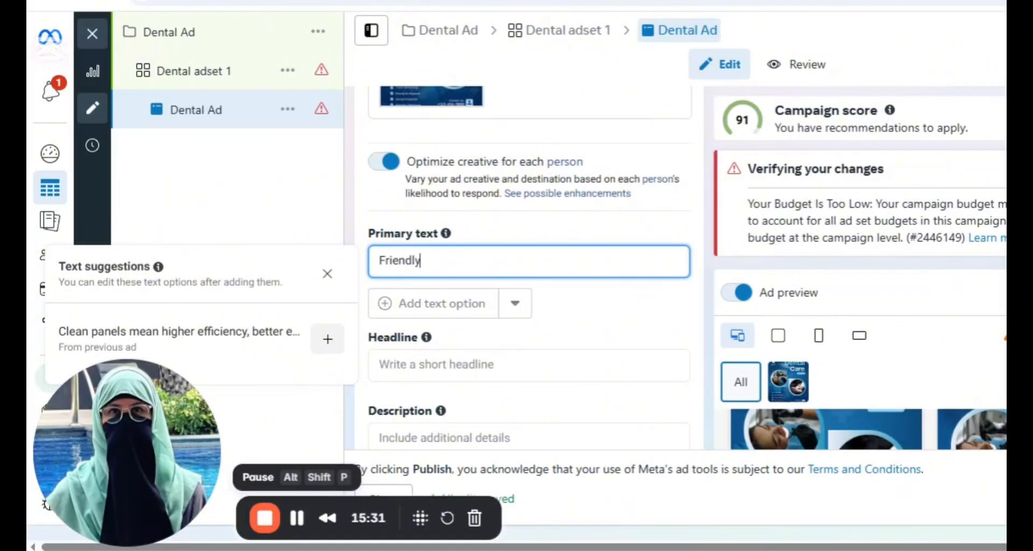
{"action": "type", "text": " dentalcare"}
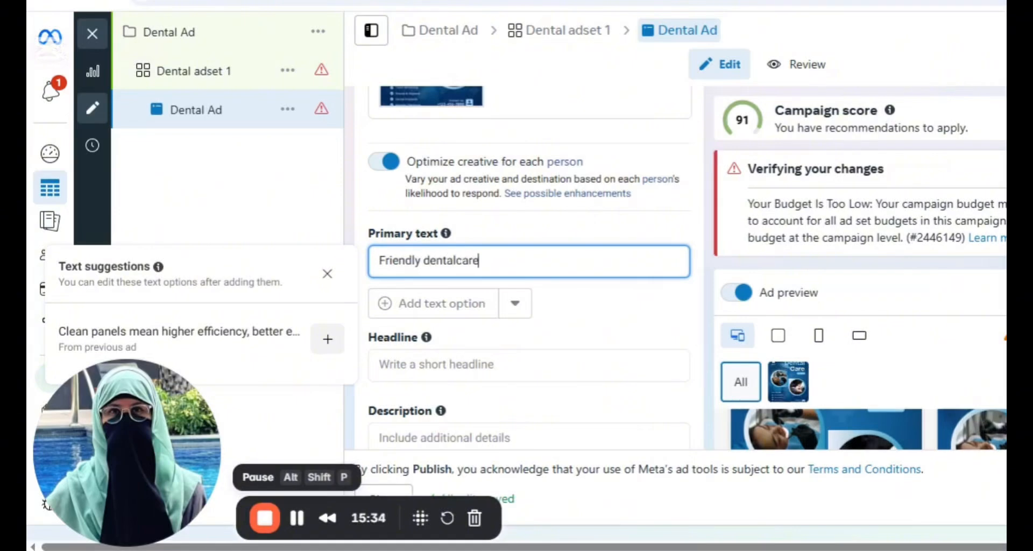
{"action": "type", "text": " in Arizona"}
{"action": "key", "text": "Return"}
{"action": "key", "text": "Return"}
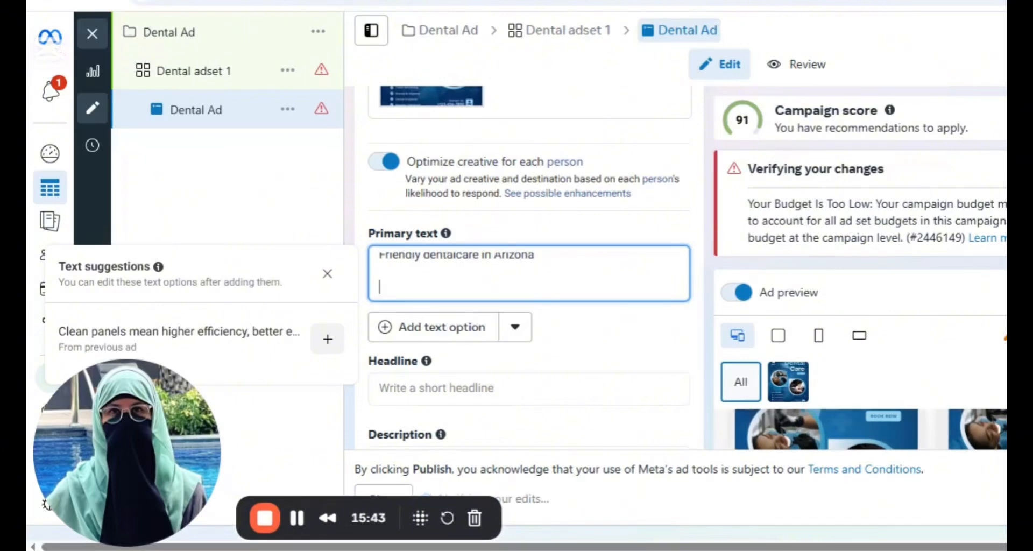
Step: Add the lines "Hook", "Selling points" and "Benefits of the treatment" to the ad's primary text, followed by a blank line
{"action": "type", "text": "Hook"}
{"action": "key", "text": "Return"}
{"action": "type", "text": "Sel"}
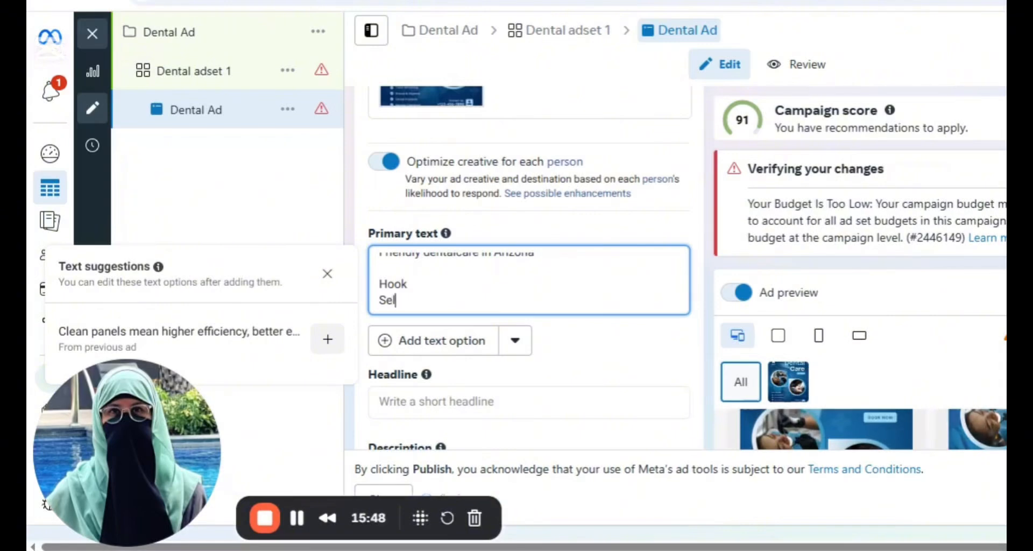
{"action": "type", "text": "ling po"}
{"action": "type", "text": "ing oi"}
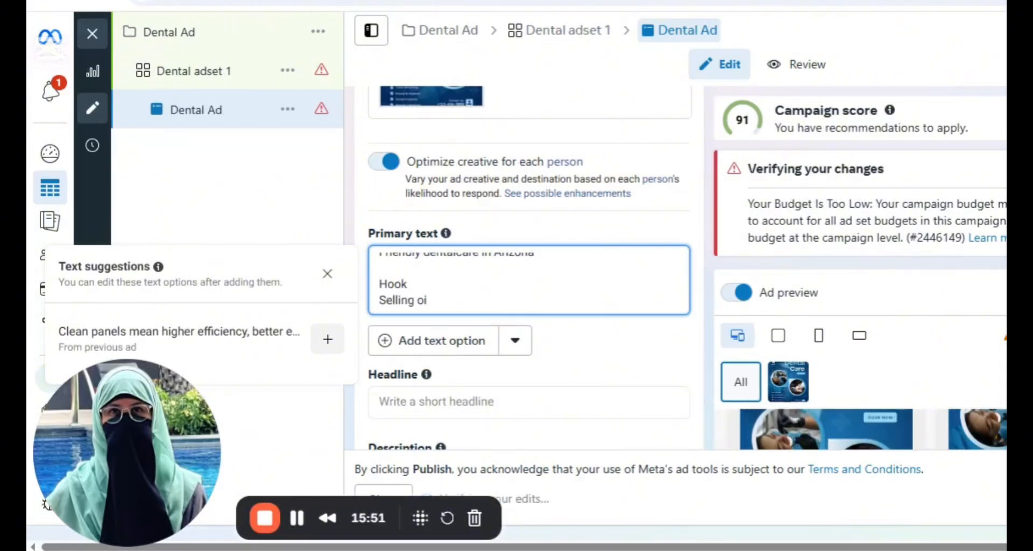
{"action": "key", "text": "BackSpace"}
{"action": "key", "text": "BackSpace"}
{"action": "type", "text": "points"}
{"action": "key", "text": "Return"}
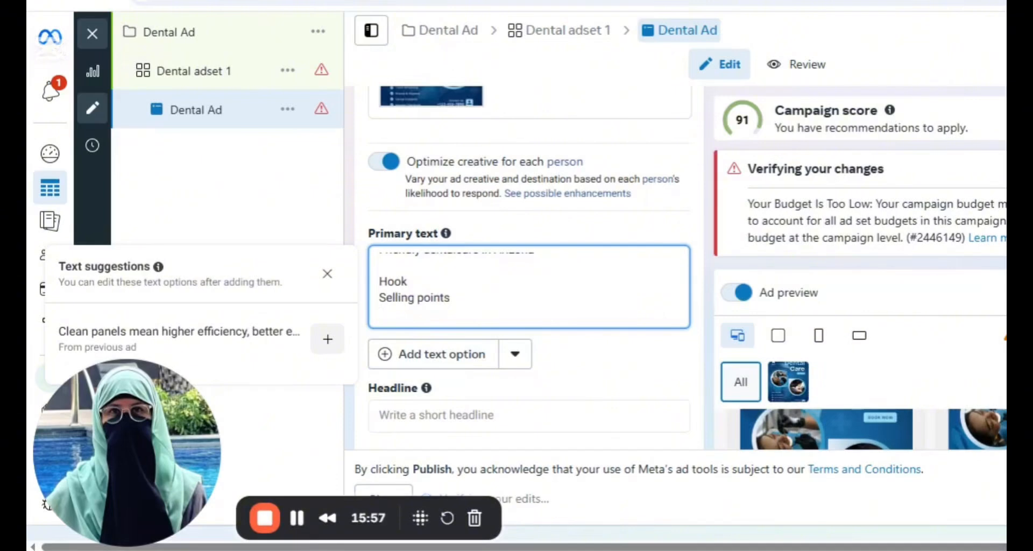
{"action": "type", "text": "Benefits of the trea"}
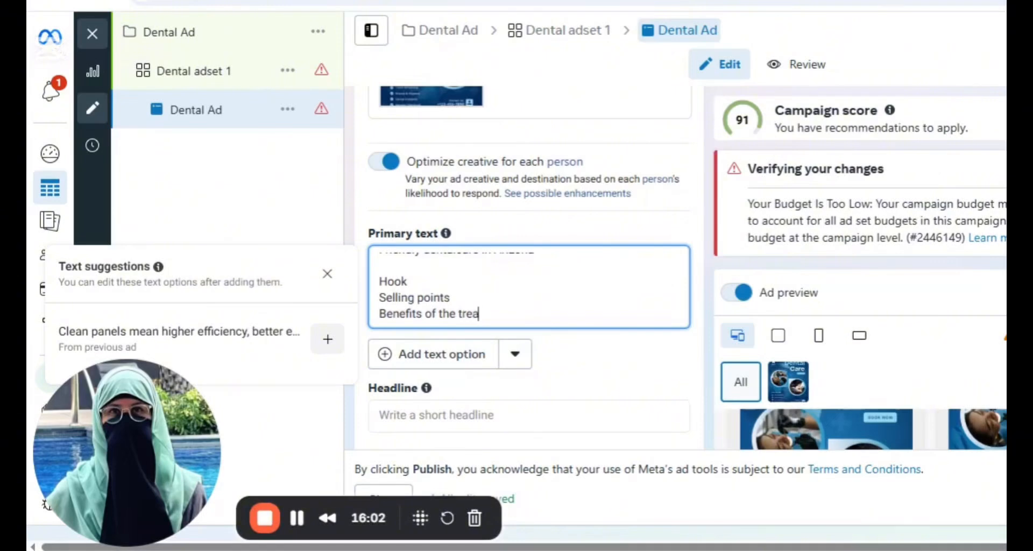
{"action": "type", "text": "tment"}
{"action": "key", "text": "Return"}
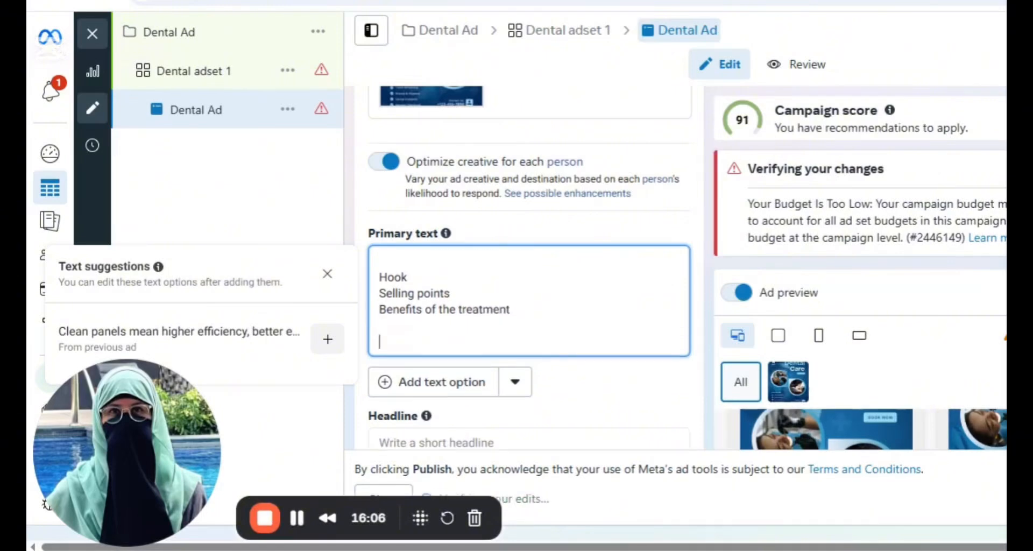
Step: End the primary text with the call to action "Give us a call at xyz" and start a new line below it
{"action": "type", "text": "Give us a call at "}
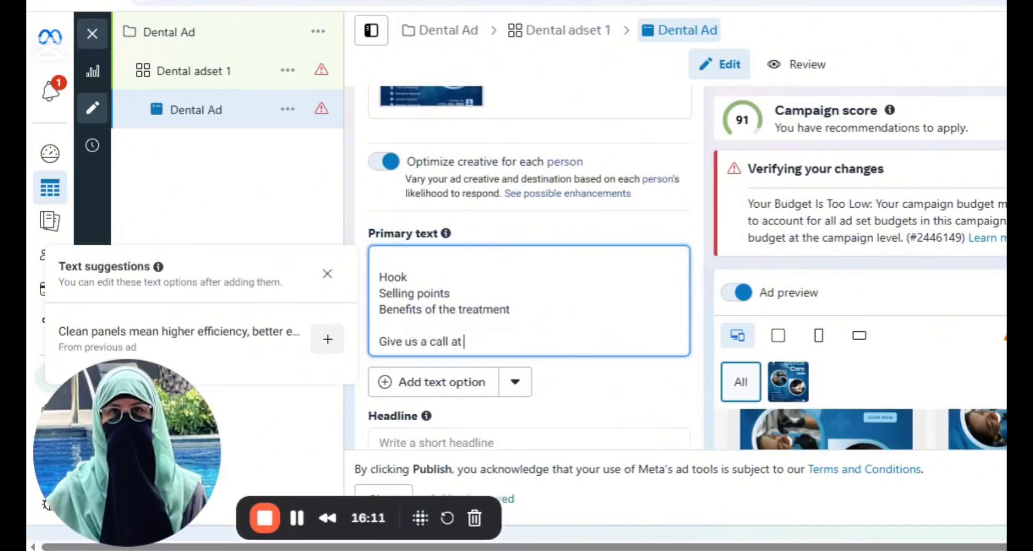
{"action": "type", "text": "xyz"}
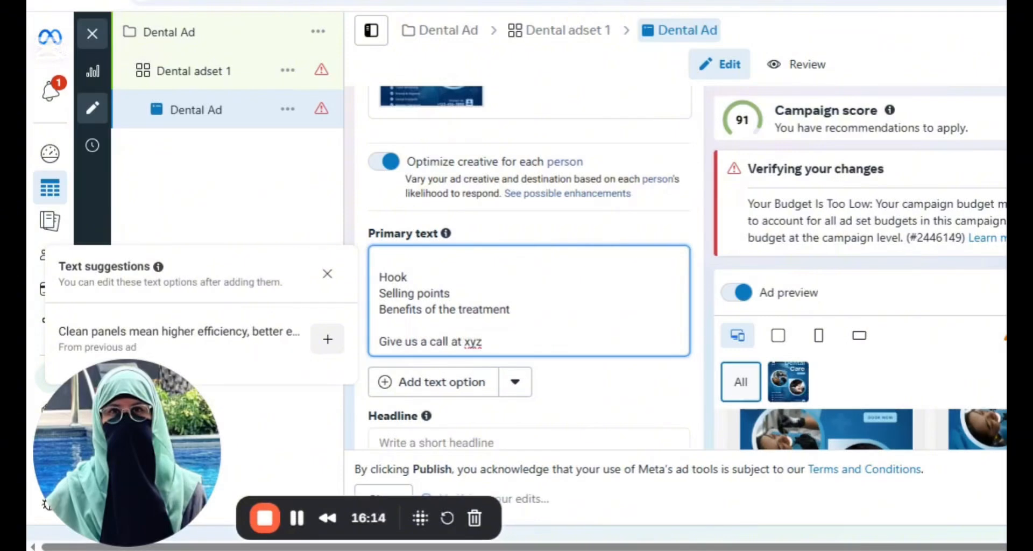
{"action": "scroll", "coordinate": [510, 352], "scroll_direction": "up", "scroll_amount": 2}
{"action": "scroll", "coordinate": [510, 352], "scroll_direction": "down", "scroll_amount": 2}
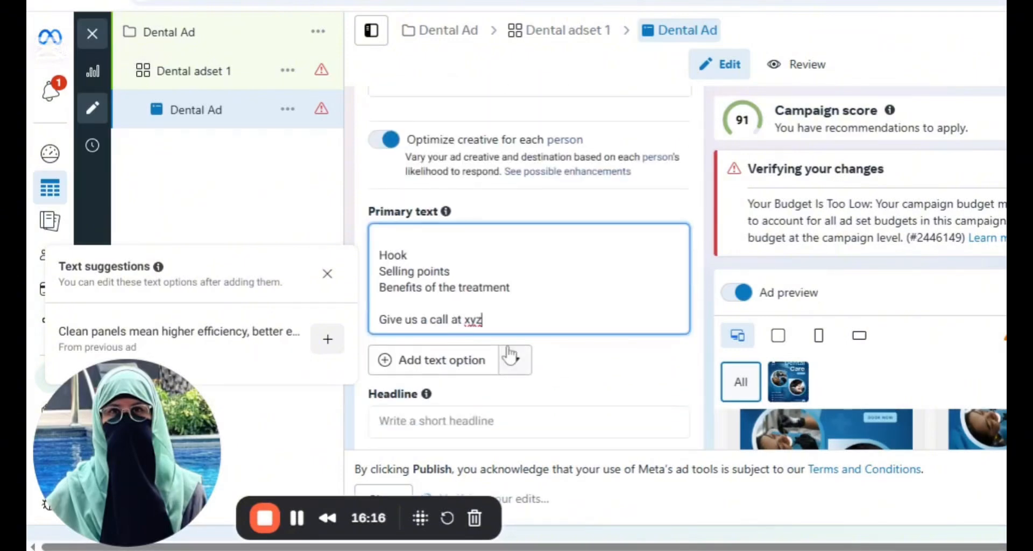
{"action": "key", "text": "Return"}
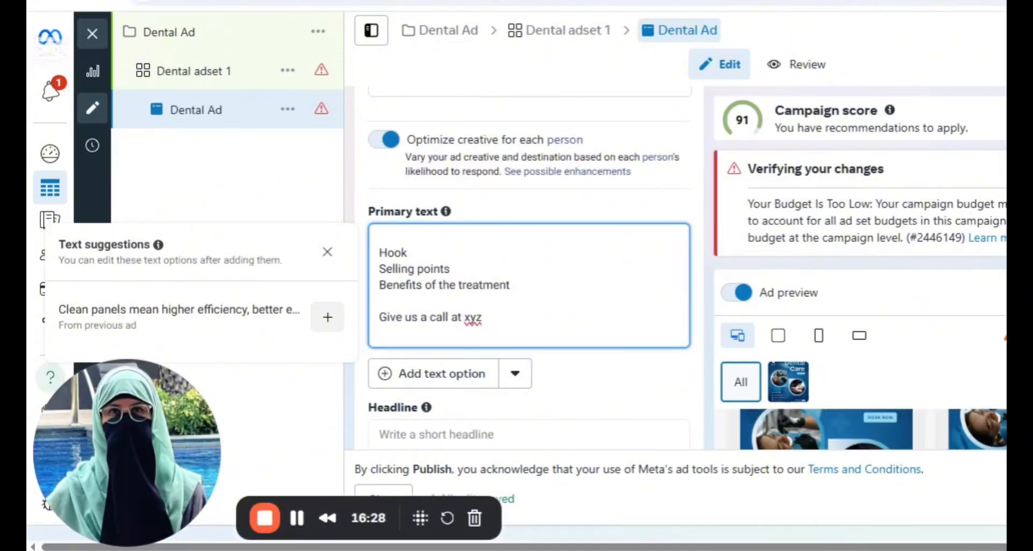
Step: Add the line "Attention Arizona Special Patient Only 99$" to the ad's primary text, followed by a blank line
{"action": "type", "text": "Attention Arizon"}
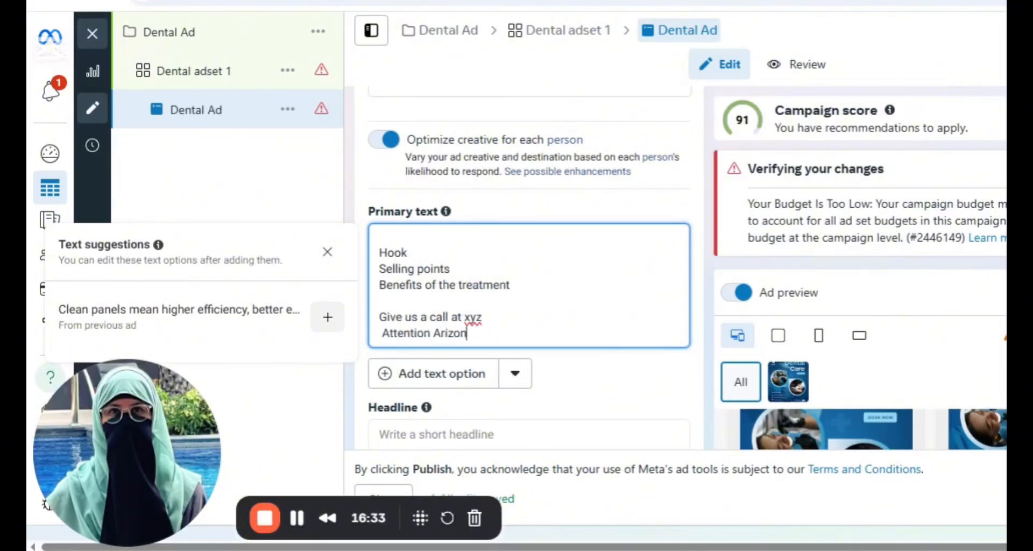
{"action": "type", "text": "a peci"}
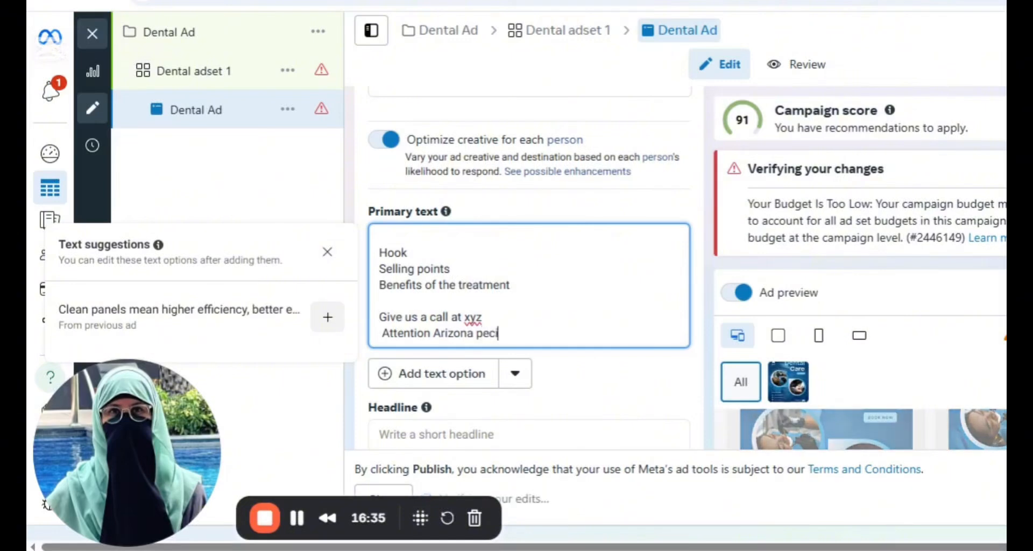
{"action": "type", "text": "al Patient"}
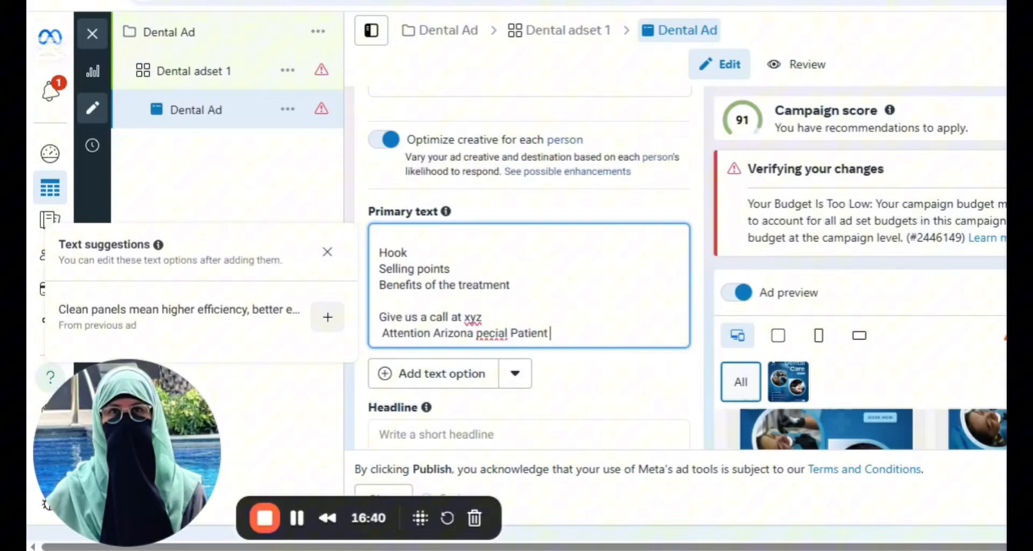
{"action": "left_click", "coordinate": [476, 333]}
{"action": "type", "text": "Ss"}
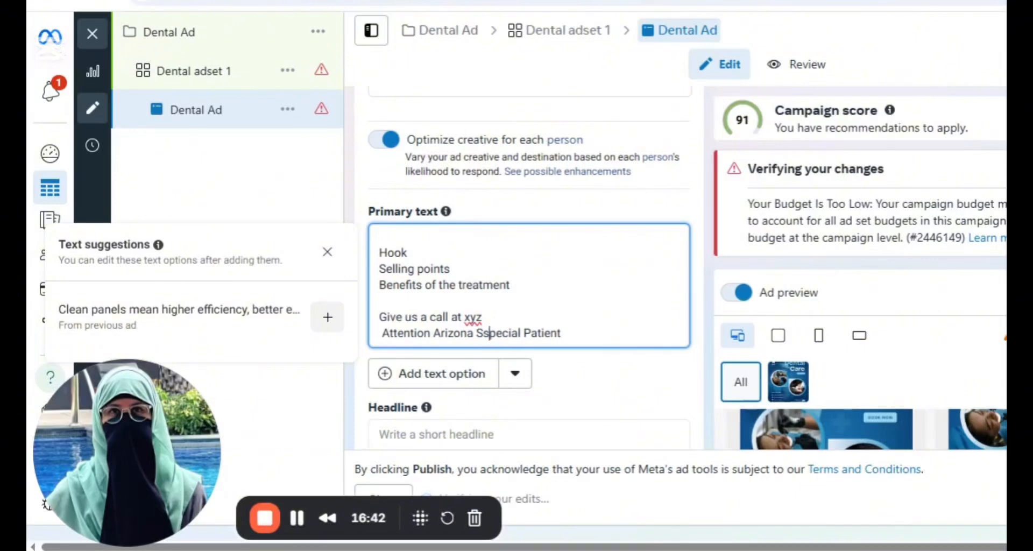
{"action": "type", "text": " Only 99$"}
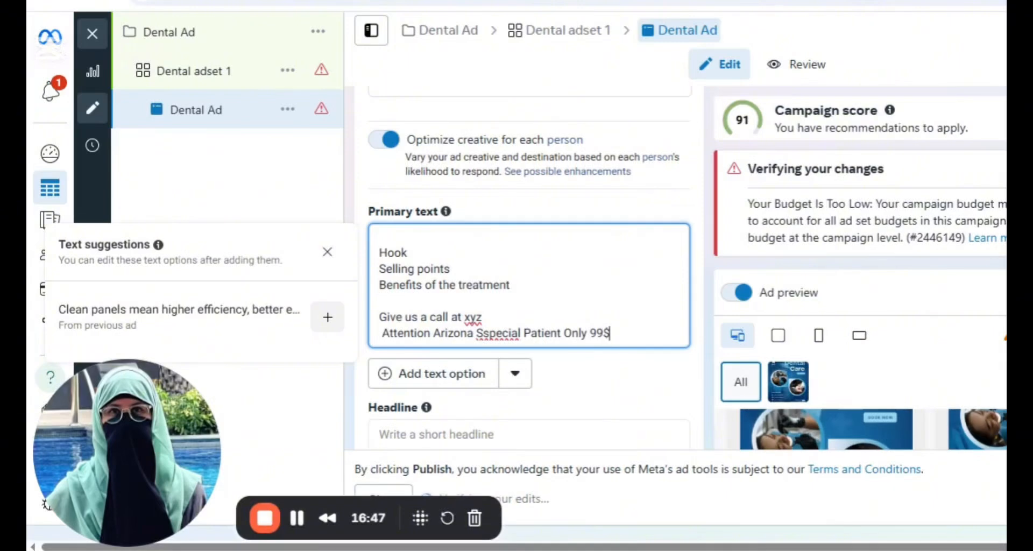
{"action": "key", "text": "Return"}
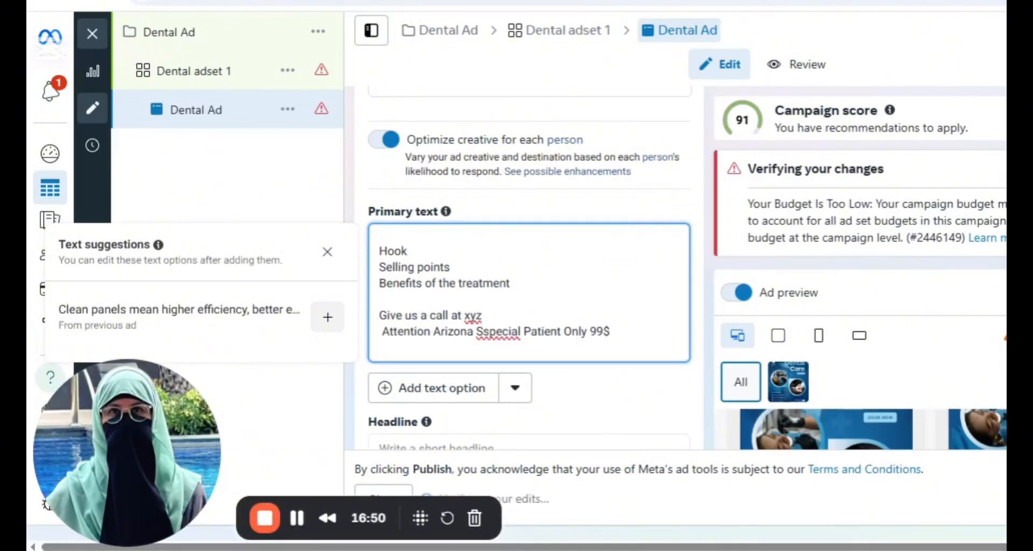
{"action": "key", "text": "Return"}
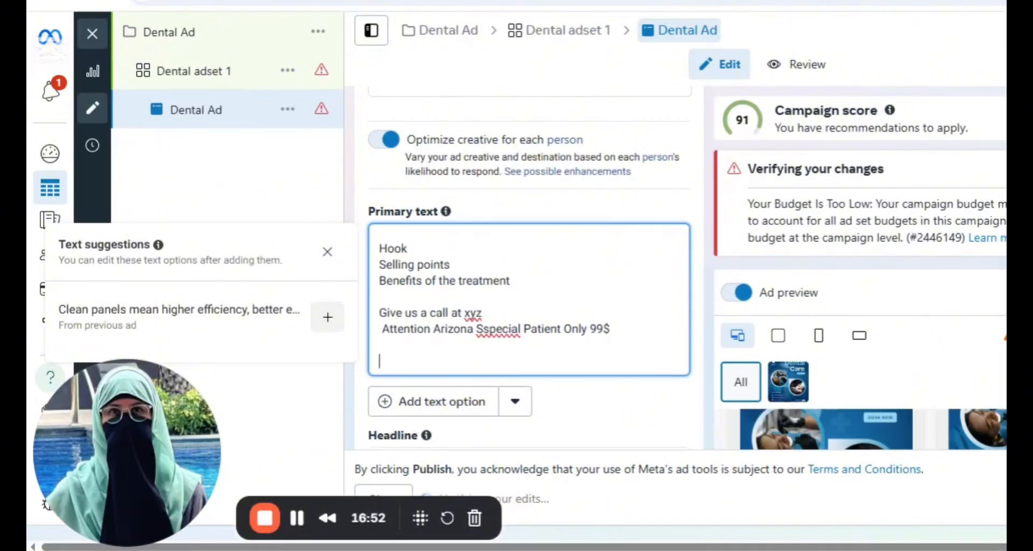
Step: Add the lines "Crowns, veneers, implants" and "Ta on this post to learn more about our new patient offer" to the primary text
{"action": "type", "text": "Crowns, veneers"}
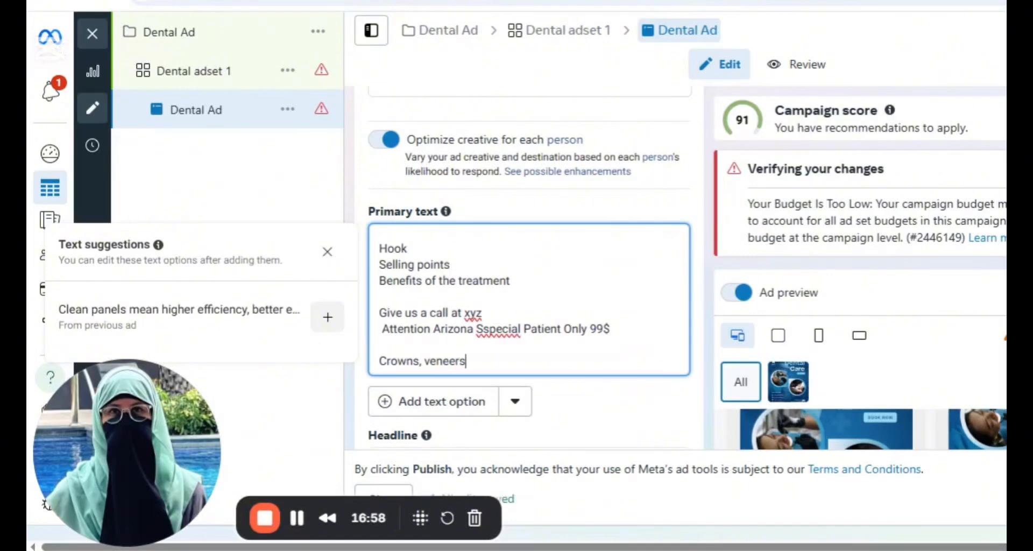
{"action": "type", "text": ", implants"}
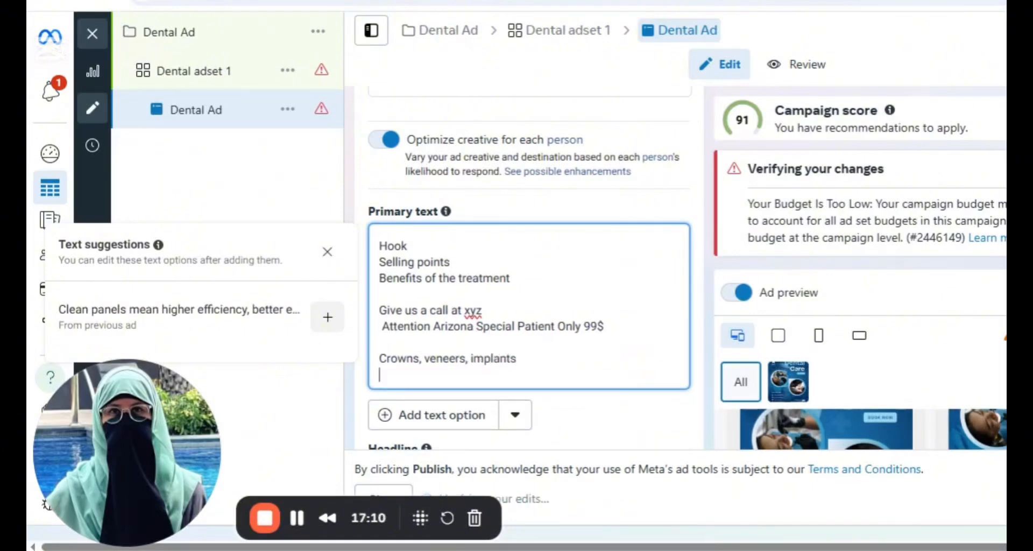
{"action": "type", "text": "Ta on this post "}
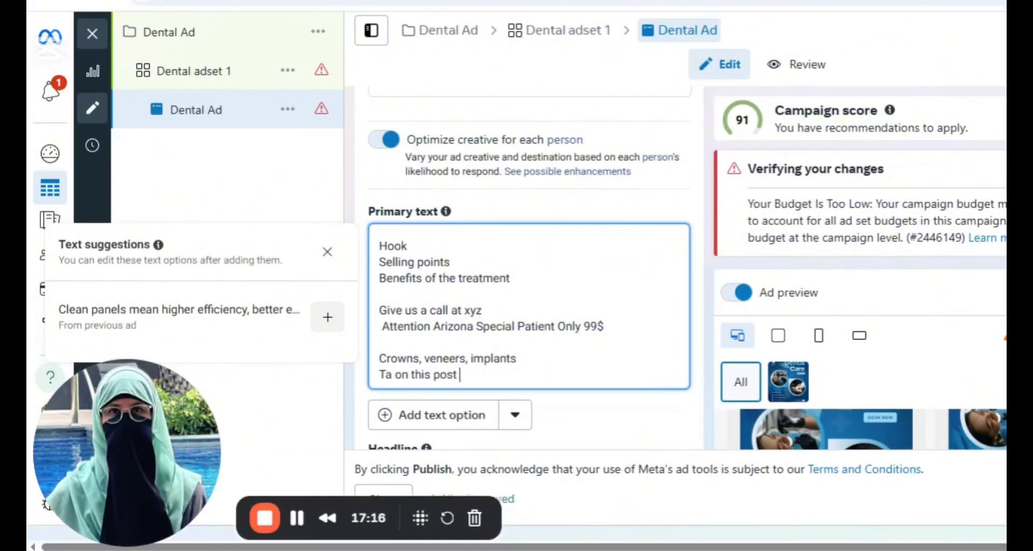
{"action": "type", "text": "to learn mor"}
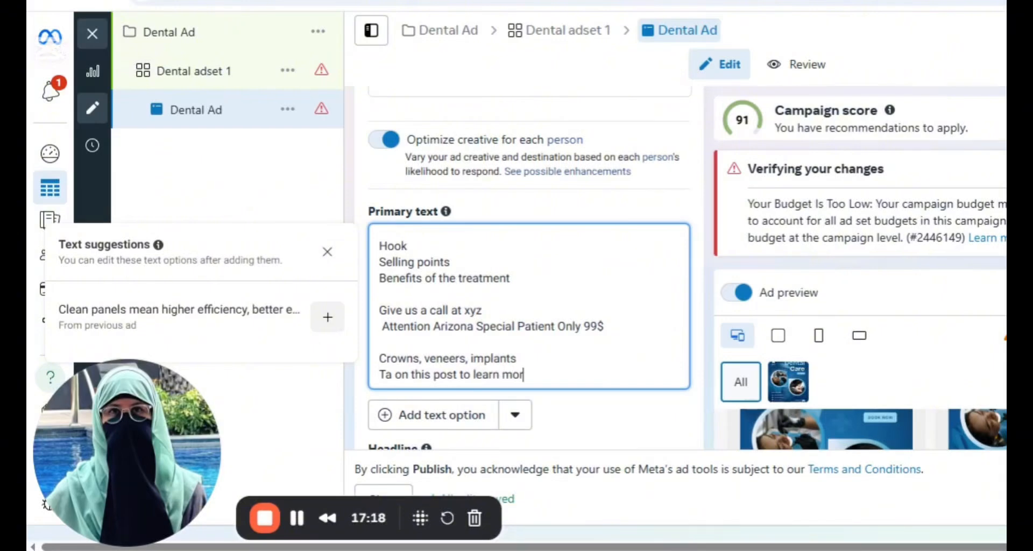
{"action": "type", "text": "e about ou"}
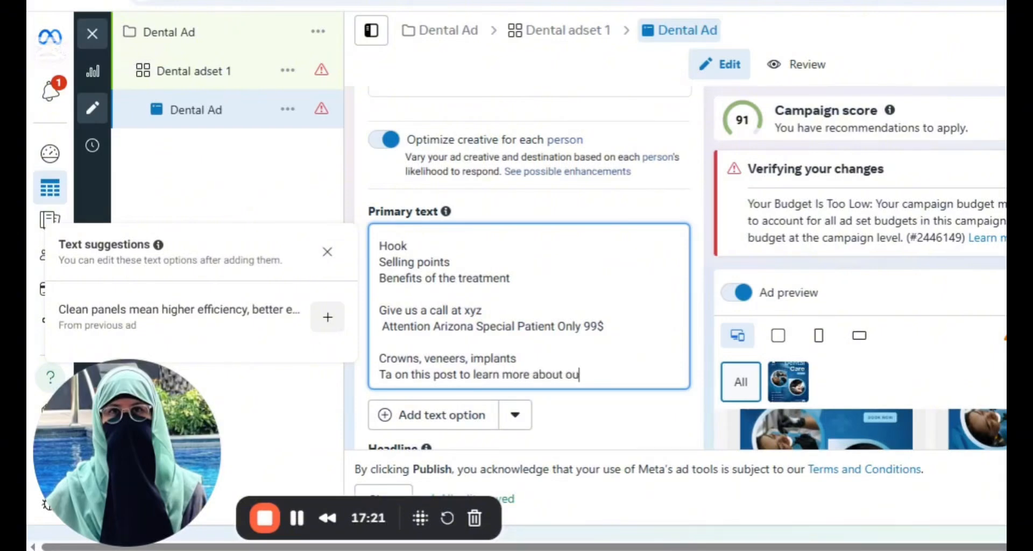
{"action": "type", "text": "r new patient offer"}
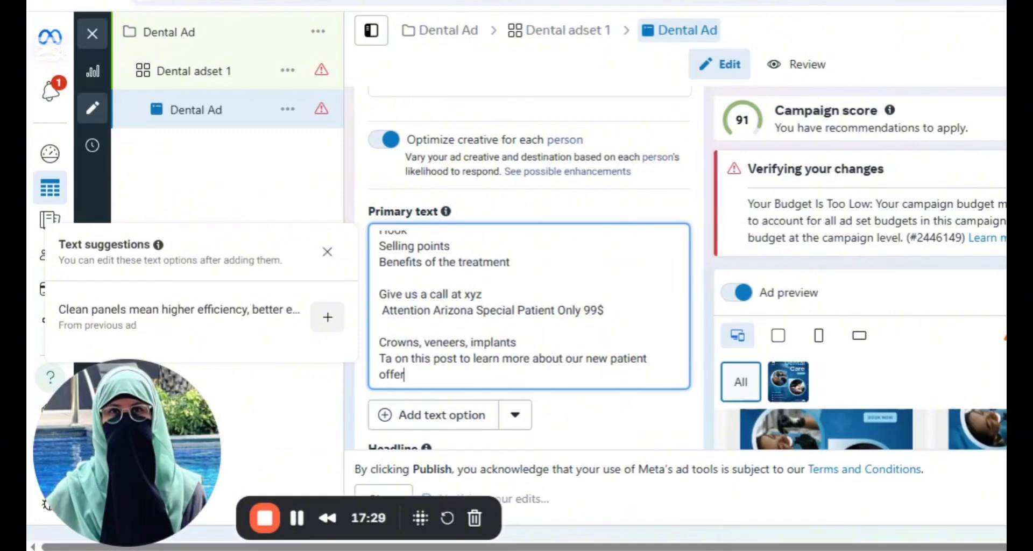
Step: Leave a blank line and end the ad's primary text with "Valid till upto one month"
{"action": "key", "text": "Return"}
{"action": "key", "text": "Return"}
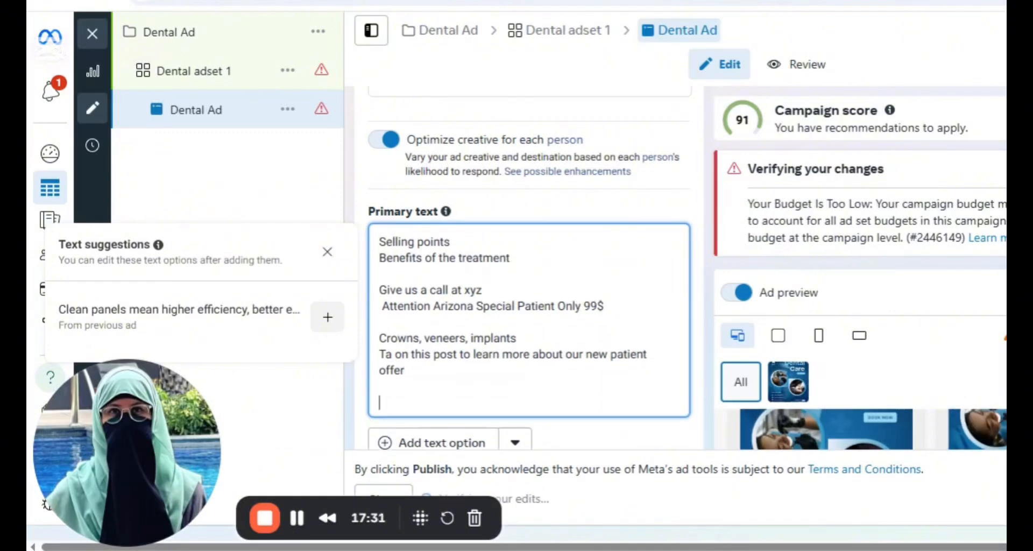
{"action": "type", "text": "Va"}
{"action": "type", "text": "lid till "}
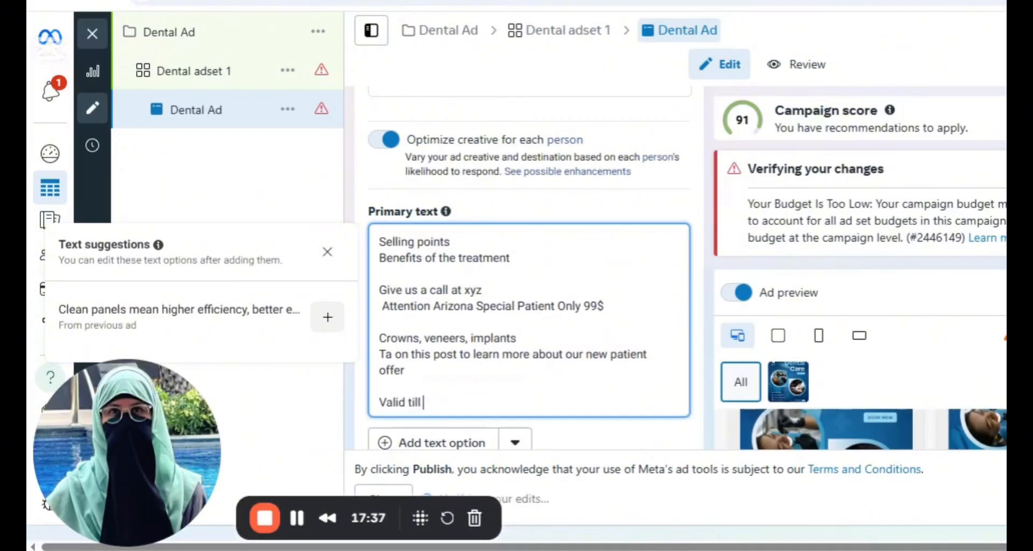
{"action": "type", "text": "upto one mo"}
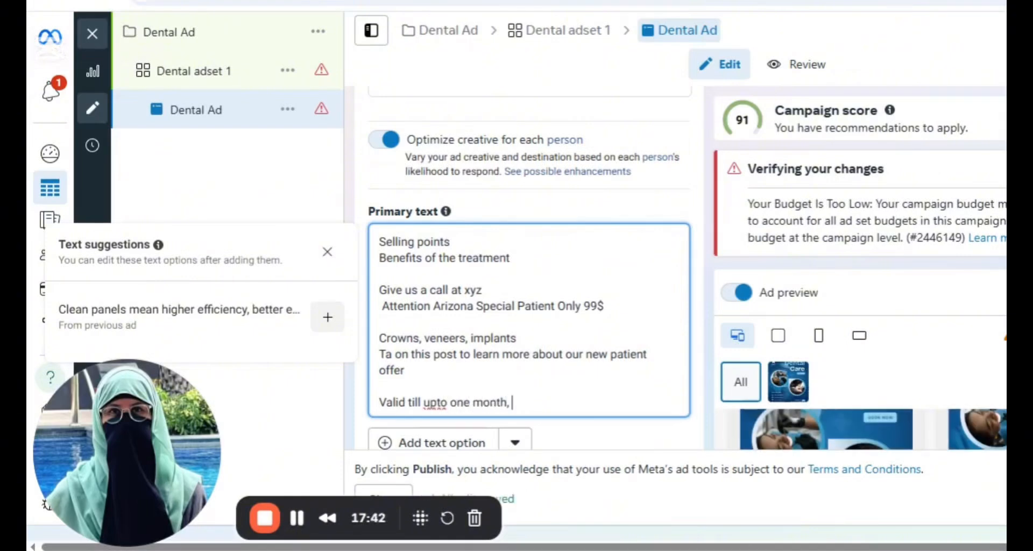
{"action": "type", "text": "nth,"}
{"action": "key", "text": "BackSpace"}
Step: Enter "Attention Arizona Special Patient only $99" as the ad's headline
{"action": "scroll", "coordinate": [696, 292], "scroll_direction": "down", "scroll_amount": 4}
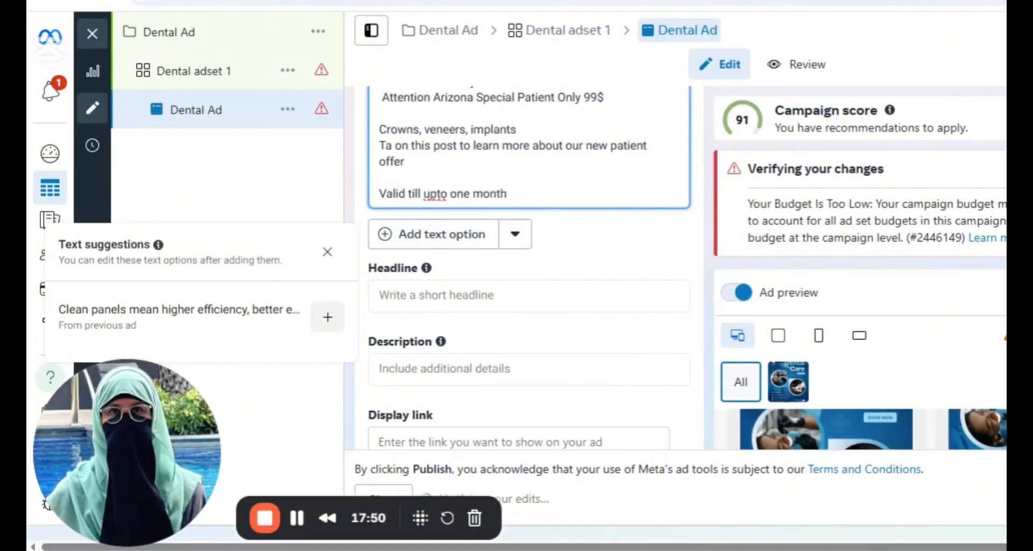
{"action": "scroll", "coordinate": [524, 240], "scroll_direction": "up", "scroll_amount": 4}
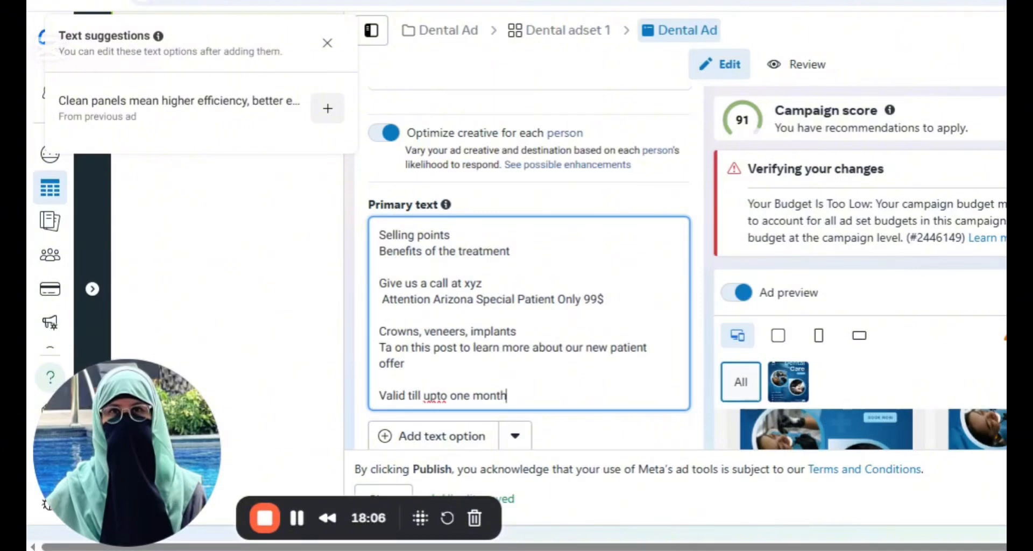
{"action": "scroll", "coordinate": [618, 311], "scroll_direction": "down", "scroll_amount": 5}
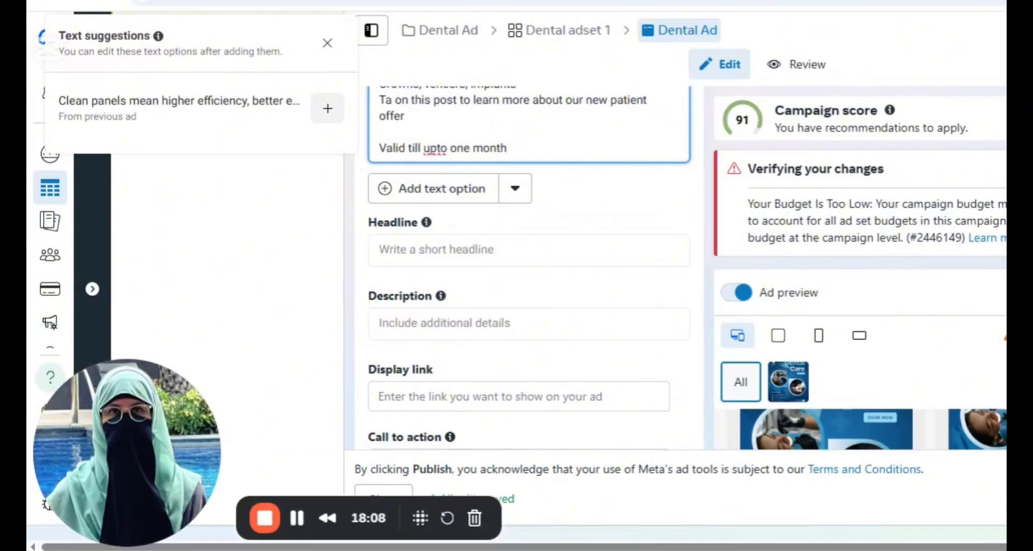
{"action": "left_click", "coordinate": [560, 259]}
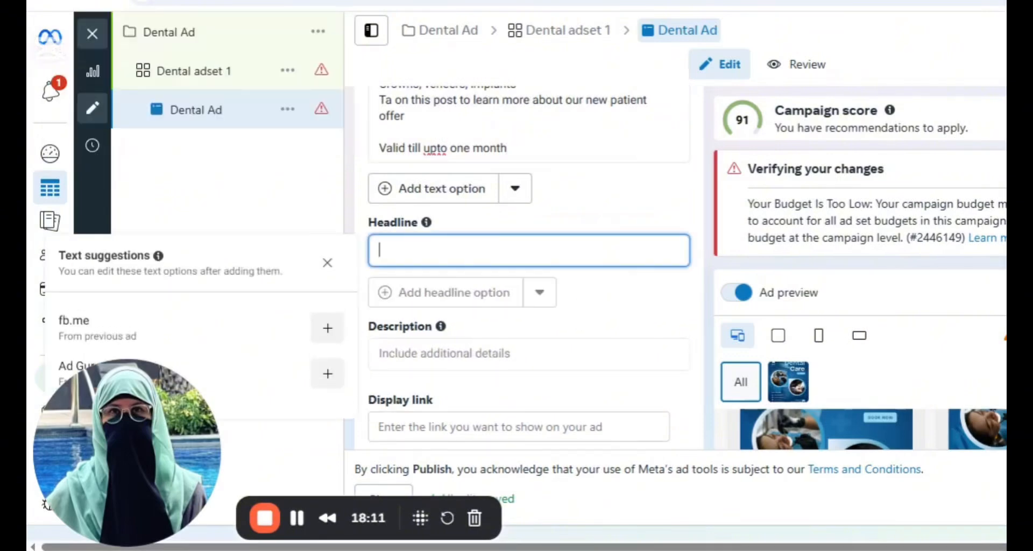
{"action": "type", "text": "Attention "}
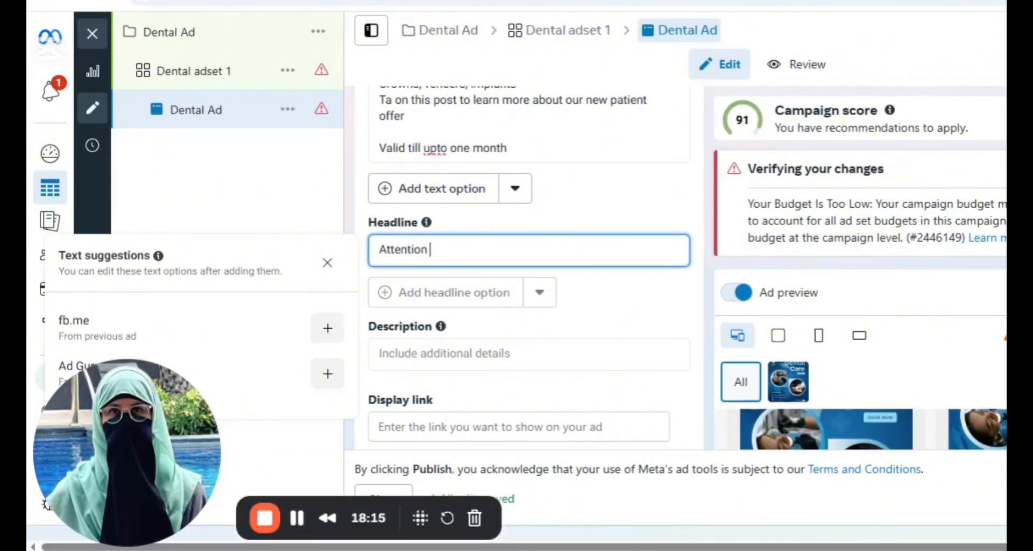
{"action": "type", "text": "Ar"}
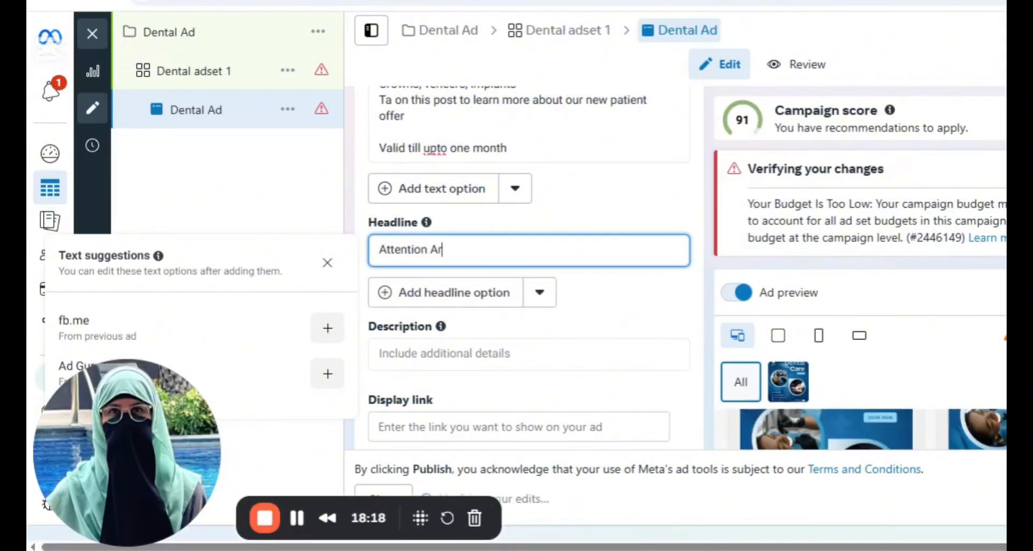
{"action": "type", "text": "izona Spec"}
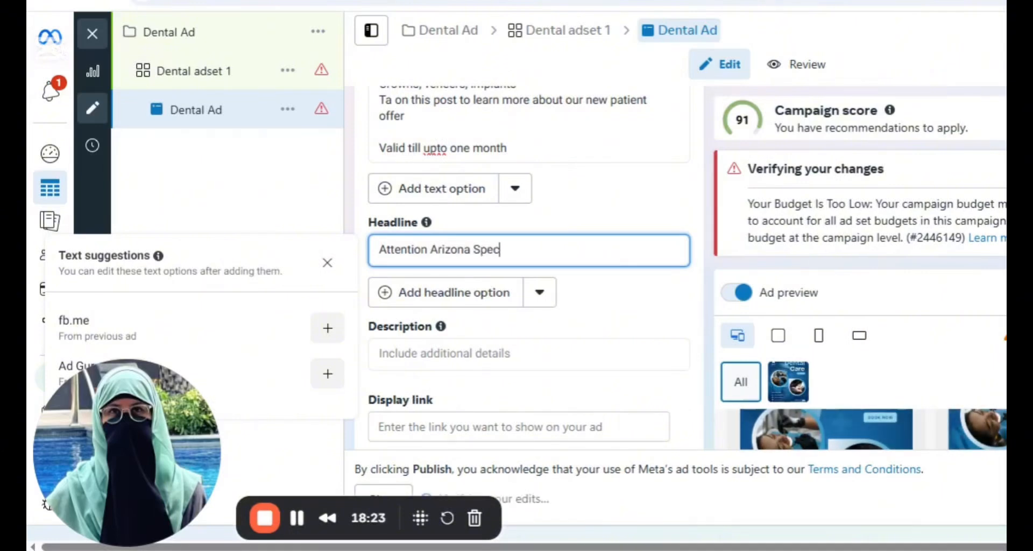
{"action": "type", "text": "ial Patient only"}
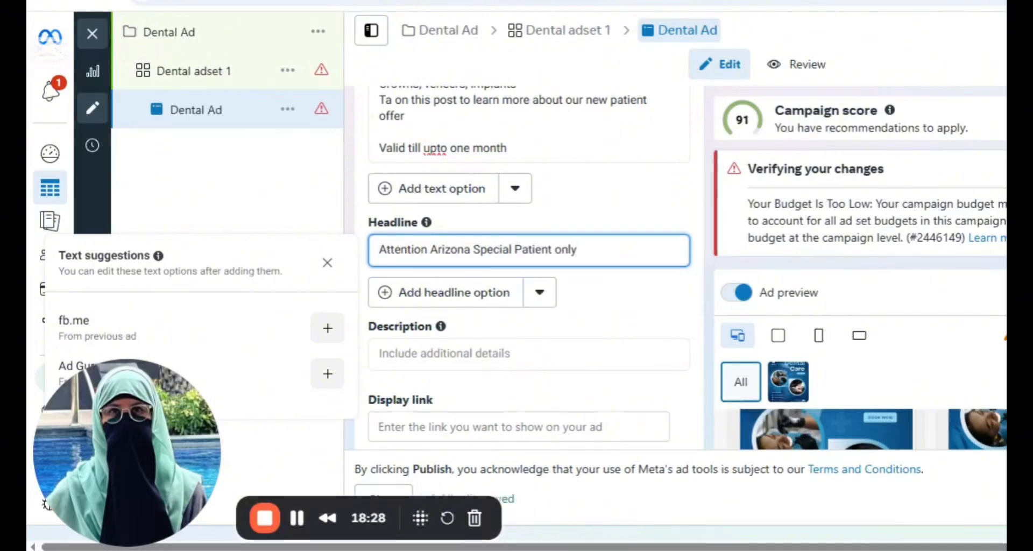
{"action": "type", "text": " $99"}
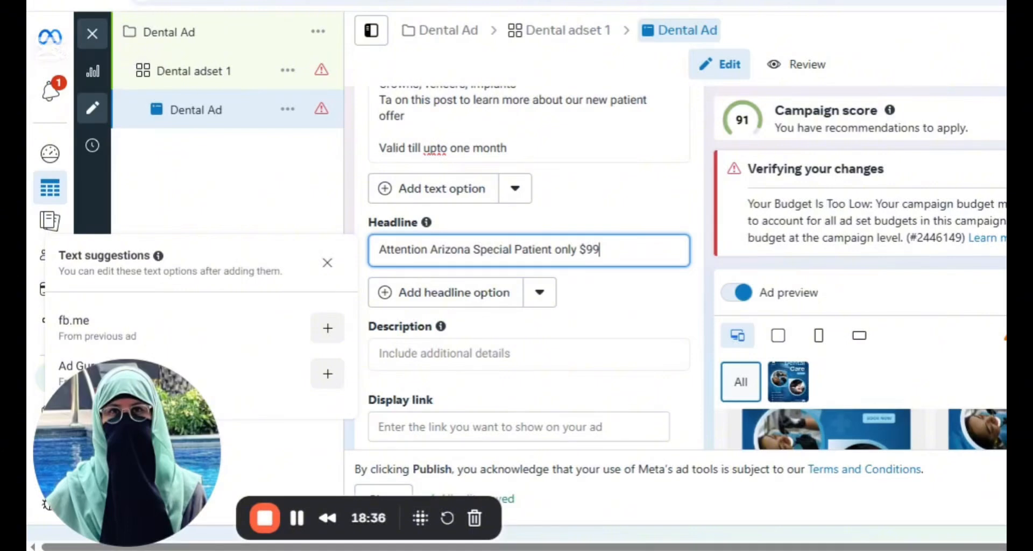
Step: Enter "5 star rated dentist" as the ad's description
{"action": "scroll", "coordinate": [640, 319], "scroll_direction": "down", "scroll_amount": 2}
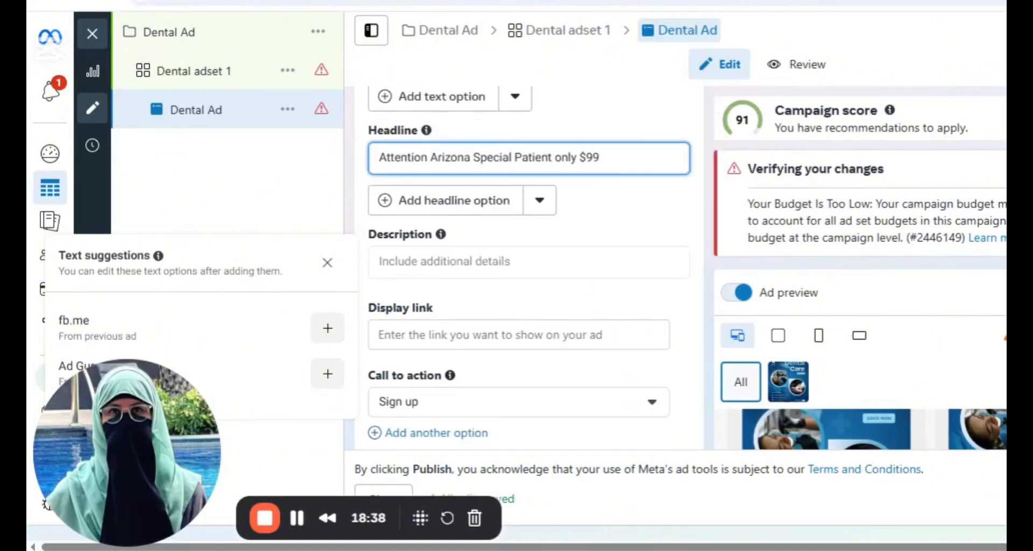
{"action": "left_click", "coordinate": [529, 262]}
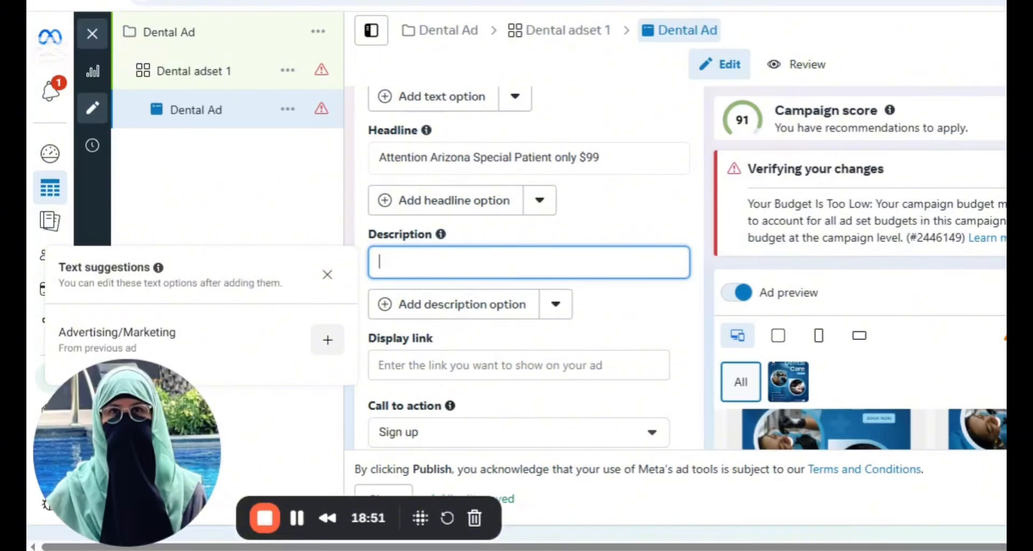
{"action": "type", "text": "% star rated de"}
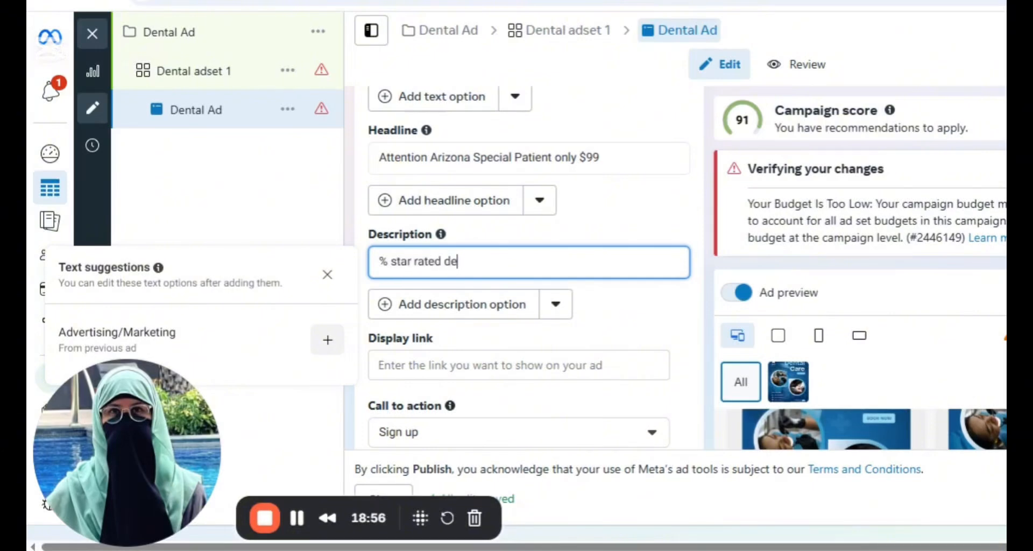
{"action": "type", "text": "ntist"}
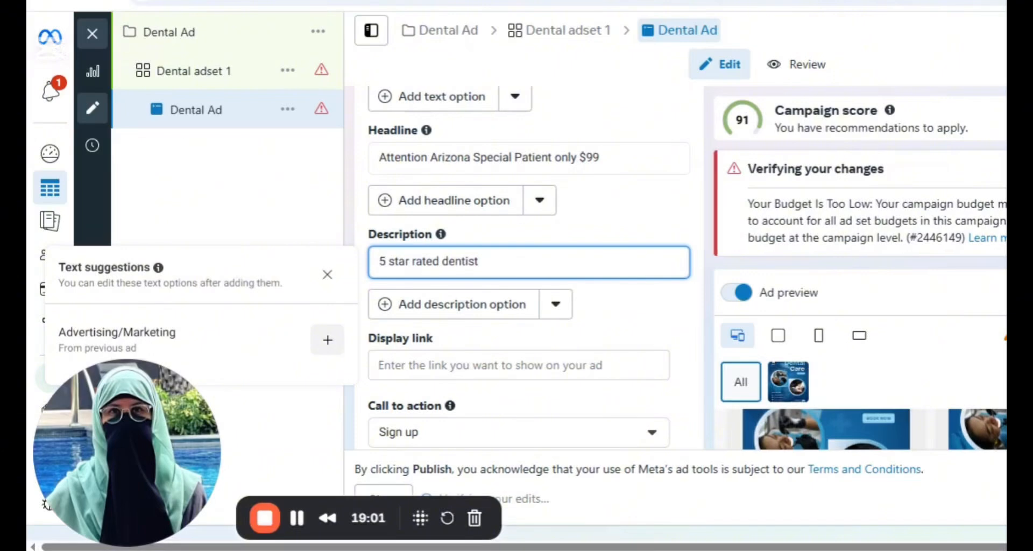
{"action": "left_click", "coordinate": [479, 261]}
Step: Set the ad's call to action to Book now
{"action": "scroll", "coordinate": [623, 341], "scroll_direction": "down", "scroll_amount": 3}
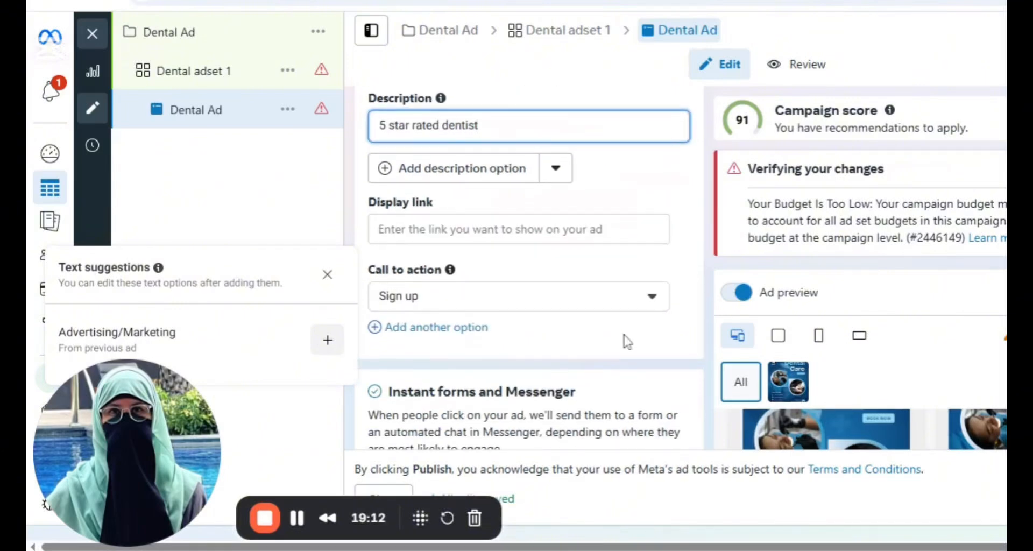
{"action": "left_click", "coordinate": [524, 301]}
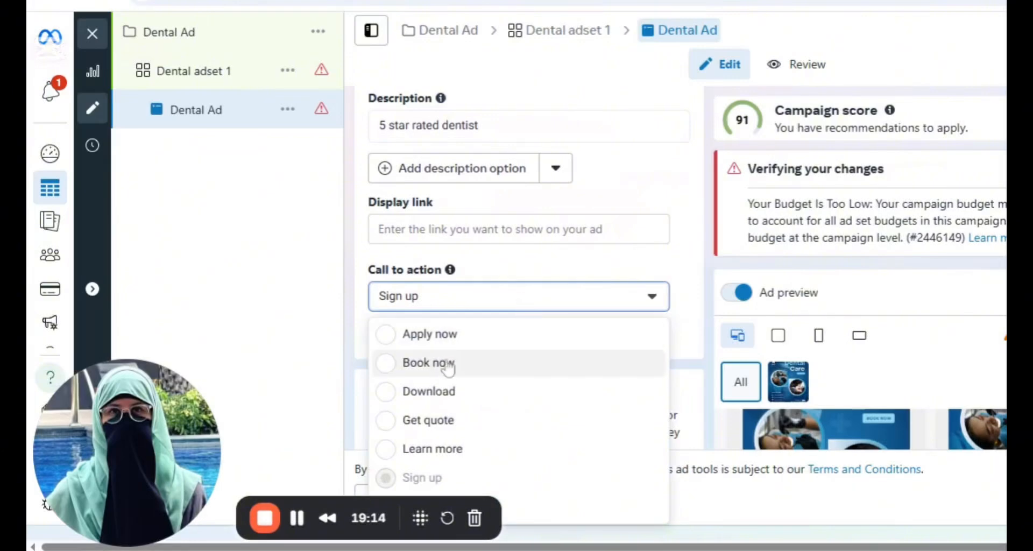
{"action": "left_click", "coordinate": [446, 363]}
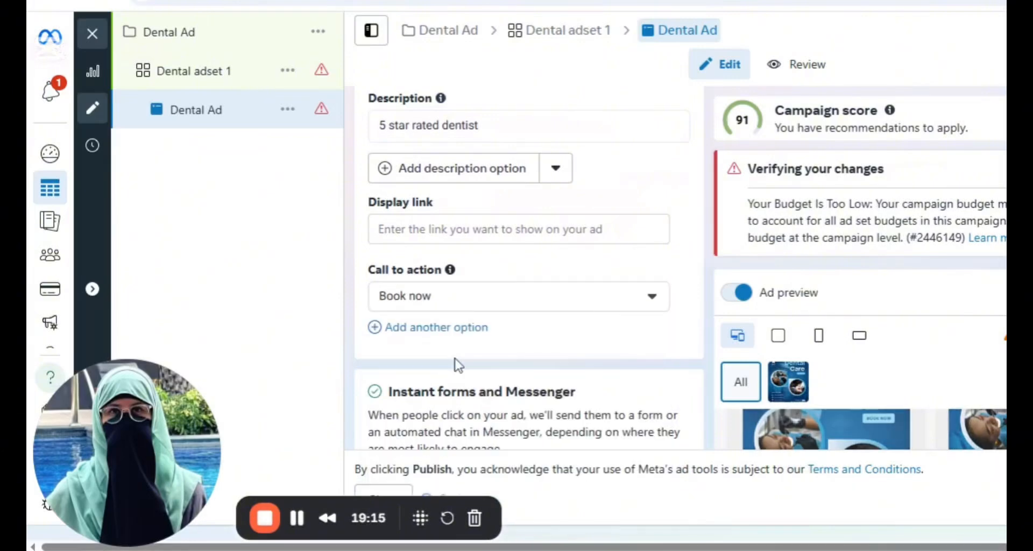
Step: Add a second call to action option to the ad and set it to Learn more
{"action": "left_click", "coordinate": [473, 329]}
{"action": "scroll", "coordinate": [551, 284], "scroll_direction": "down", "scroll_amount": 4}
{"action": "scroll", "coordinate": [551, 283], "scroll_direction": "up", "scroll_amount": 2}
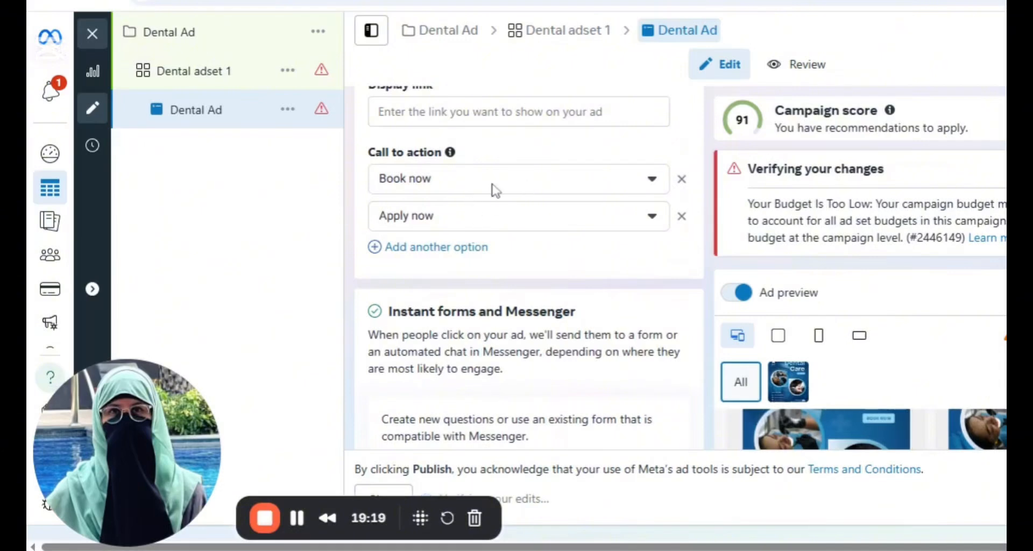
{"action": "left_click", "coordinate": [483, 221]}
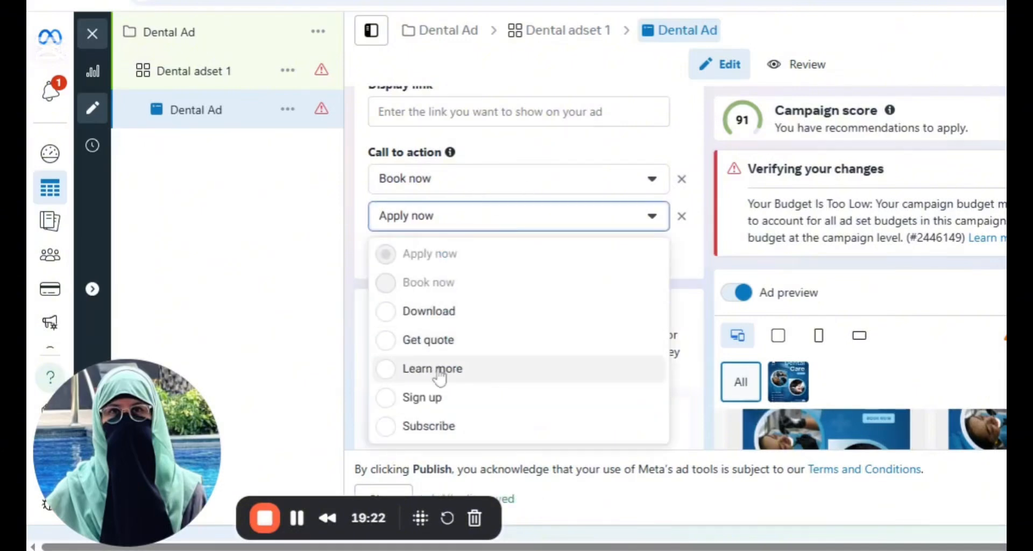
{"action": "left_click", "coordinate": [440, 371]}
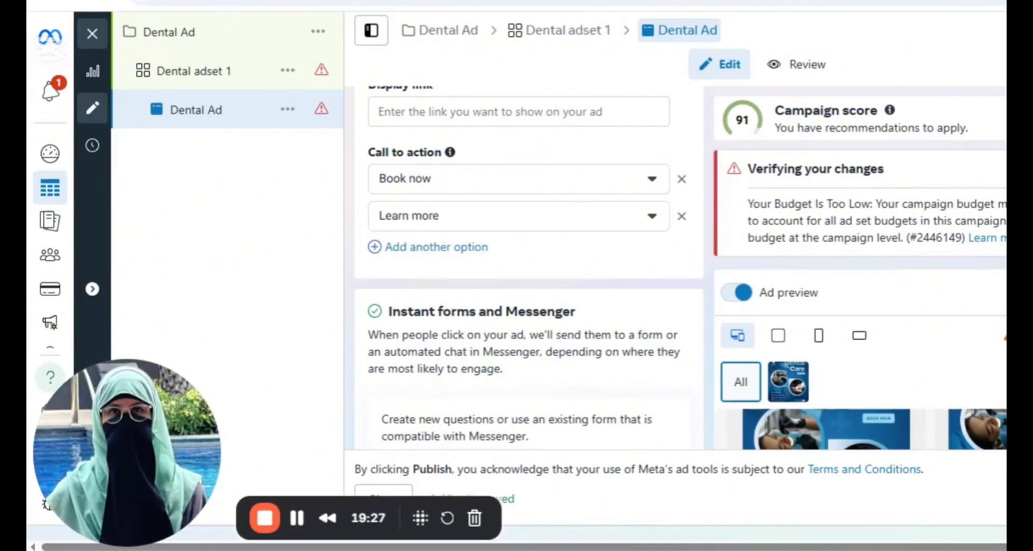
Step: Create a new instant form for the ad and name it "Leads for Dental Practice"
{"action": "scroll", "coordinate": [567, 238], "scroll_direction": "down", "scroll_amount": 3}
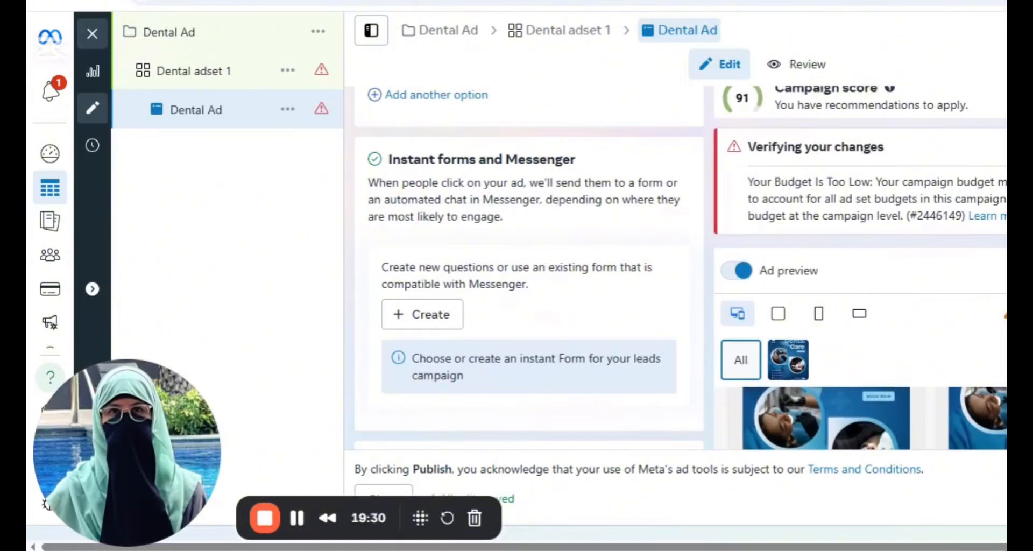
{"action": "left_click", "coordinate": [429, 316]}
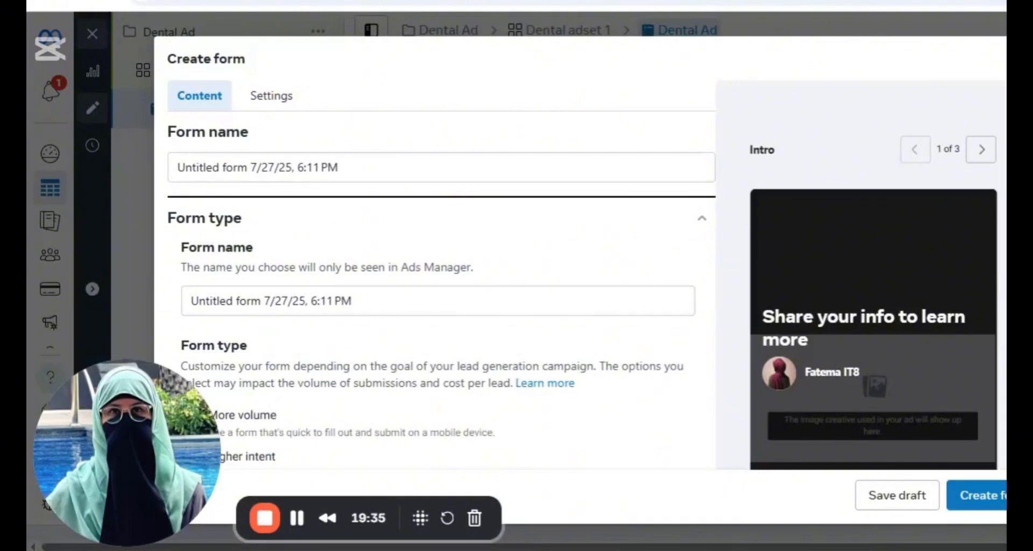
{"action": "type", "text": "Leads f"}
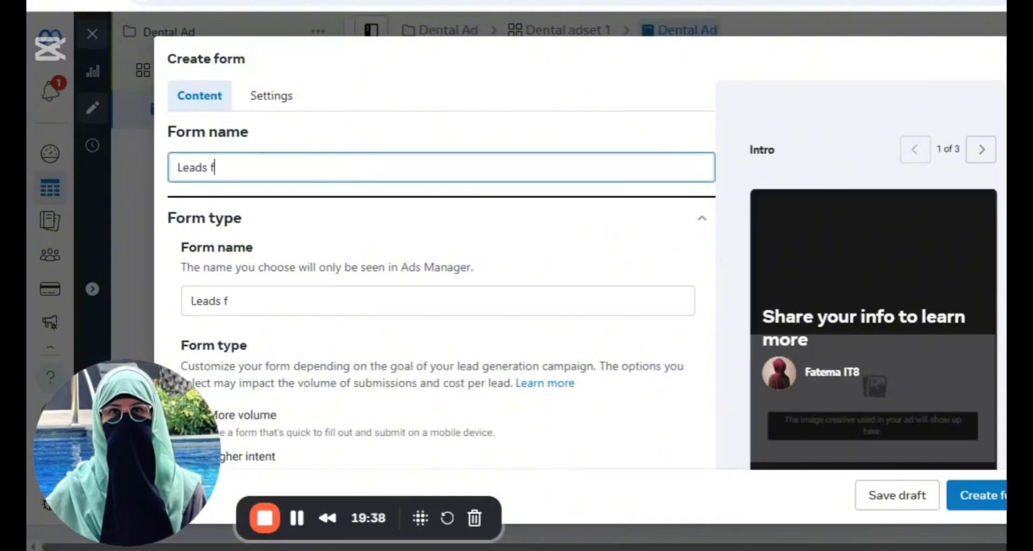
{"action": "type", "text": "or Dent"}
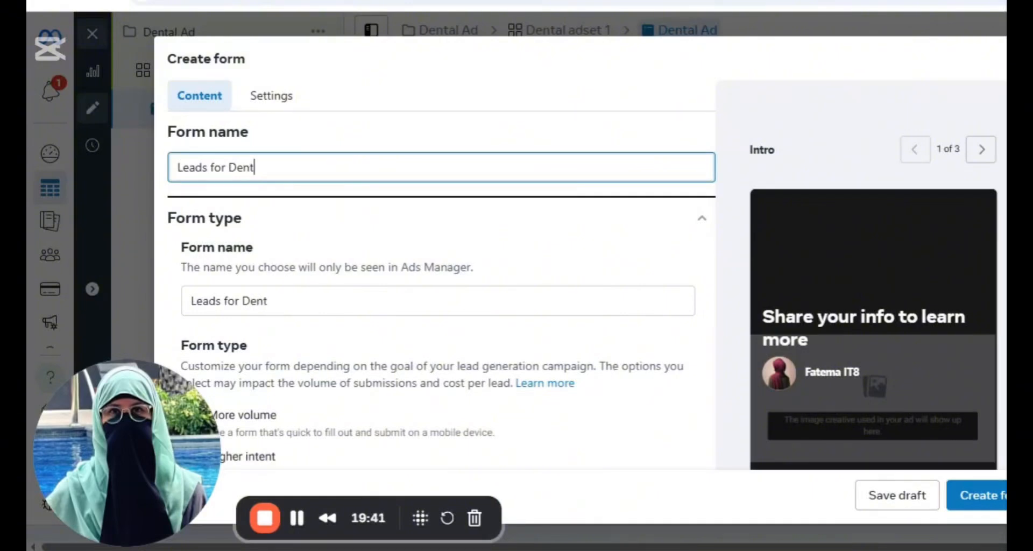
{"action": "type", "text": "al Pract"}
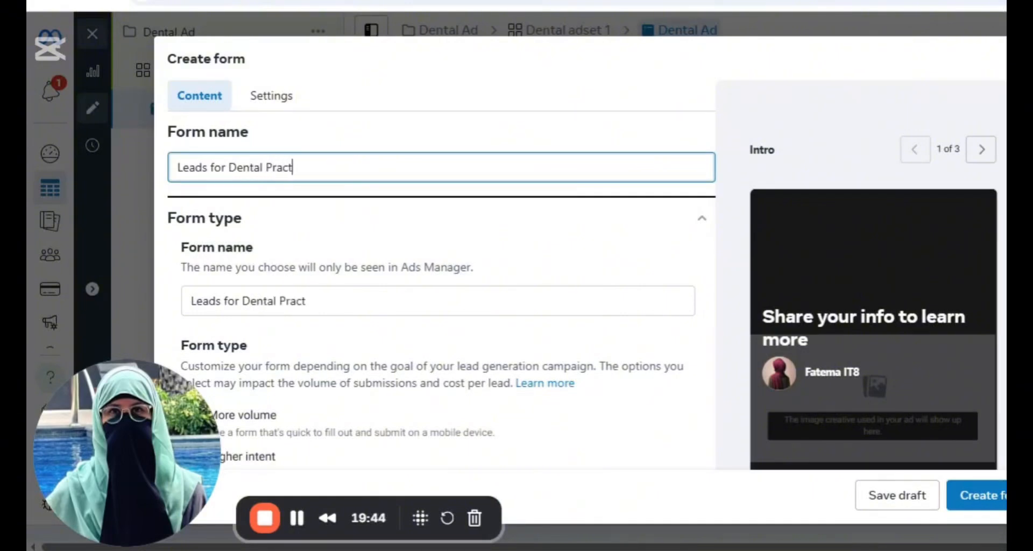
{"action": "type", "text": "ice"}
Step: Review the form type and flexible form delivery options, and look through the form's Intro settings
{"action": "scroll", "coordinate": [345, 292], "scroll_direction": "down", "scroll_amount": 1}
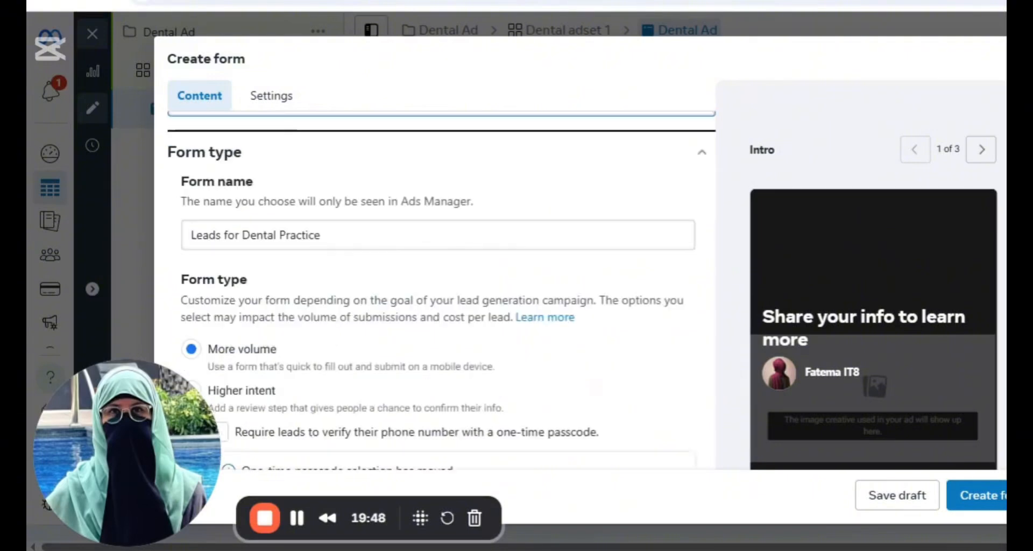
{"action": "scroll", "coordinate": [344, 291], "scroll_direction": "down", "scroll_amount": 3}
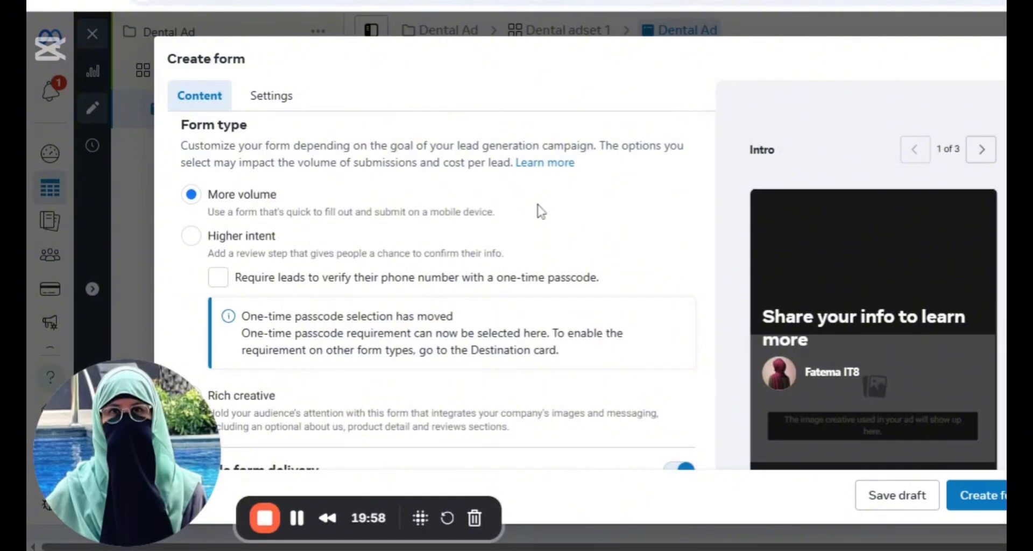
{"action": "scroll", "coordinate": [560, 211], "scroll_direction": "down", "scroll_amount": 1}
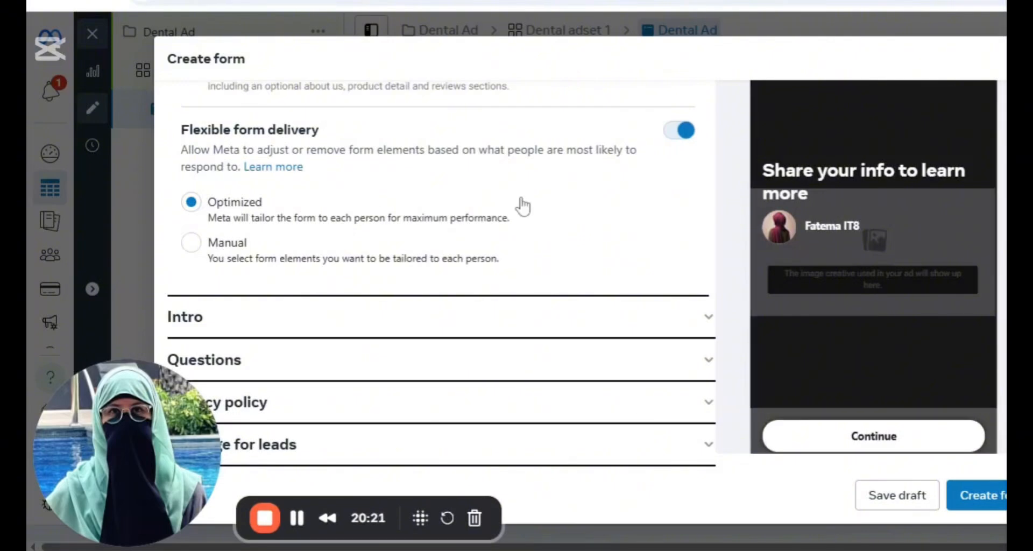
{"action": "left_click", "coordinate": [339, 316]}
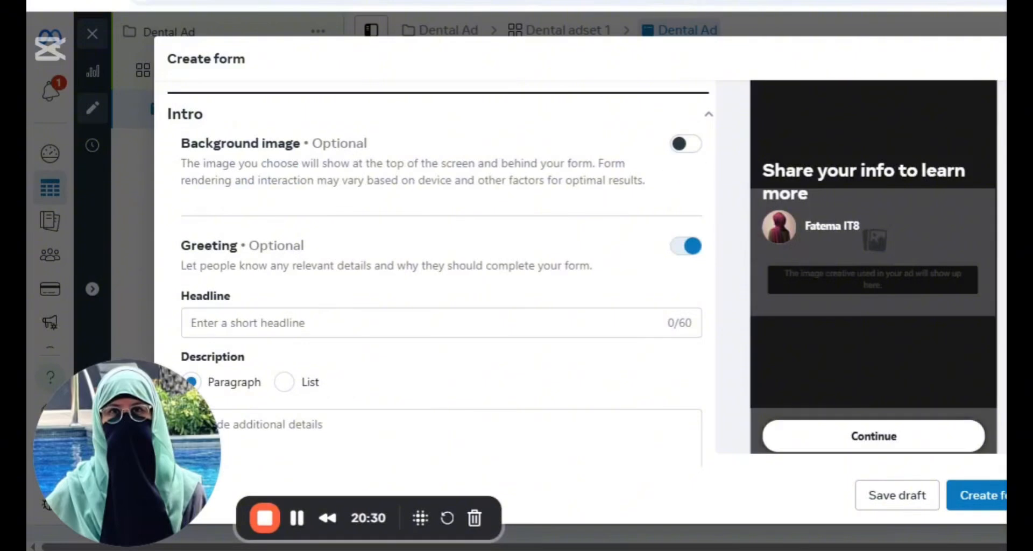
{"action": "scroll", "coordinate": [445, 238], "scroll_direction": "down", "scroll_amount": 2}
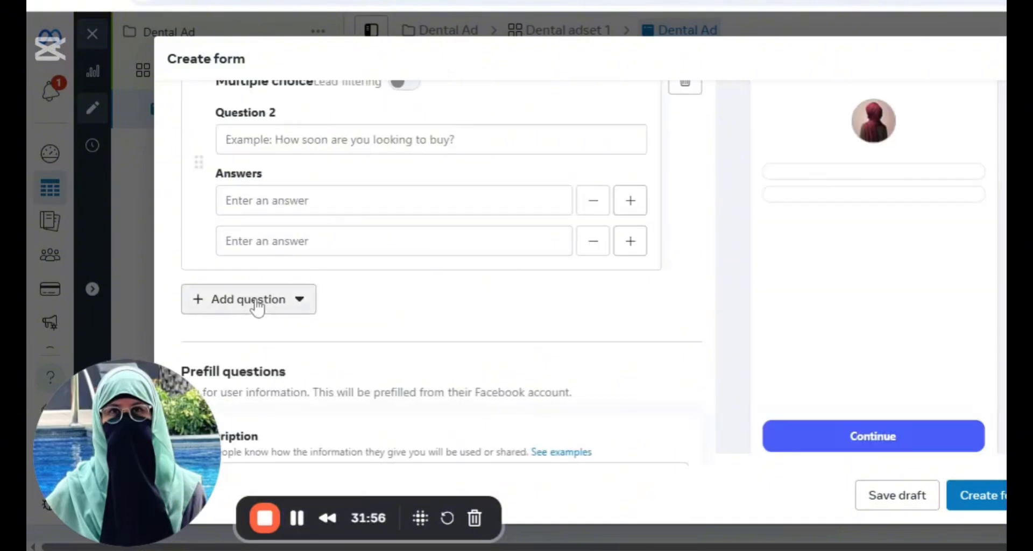
Step: Enter "Are you from Arizona?" as the text of the second multiple choice question
{"action": "left_click", "coordinate": [258, 299]}
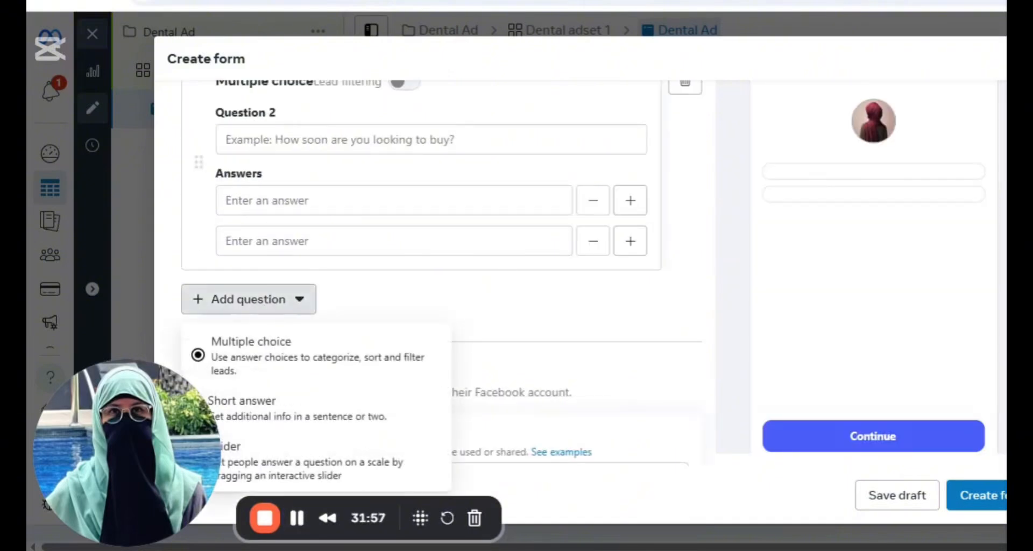
{"action": "scroll", "coordinate": [257, 323], "scroll_direction": "up", "scroll_amount": 2}
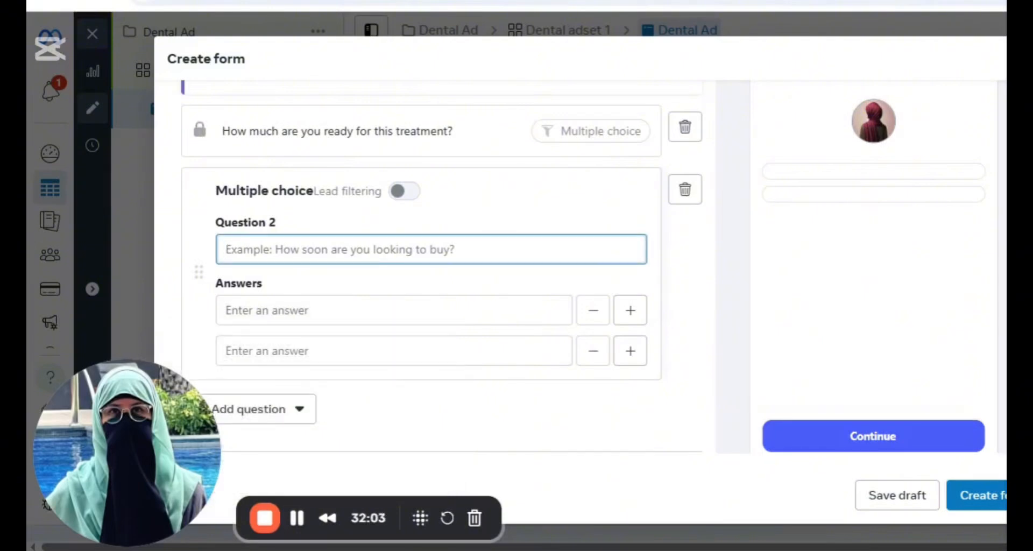
{"action": "type", "text": "Are youn"}
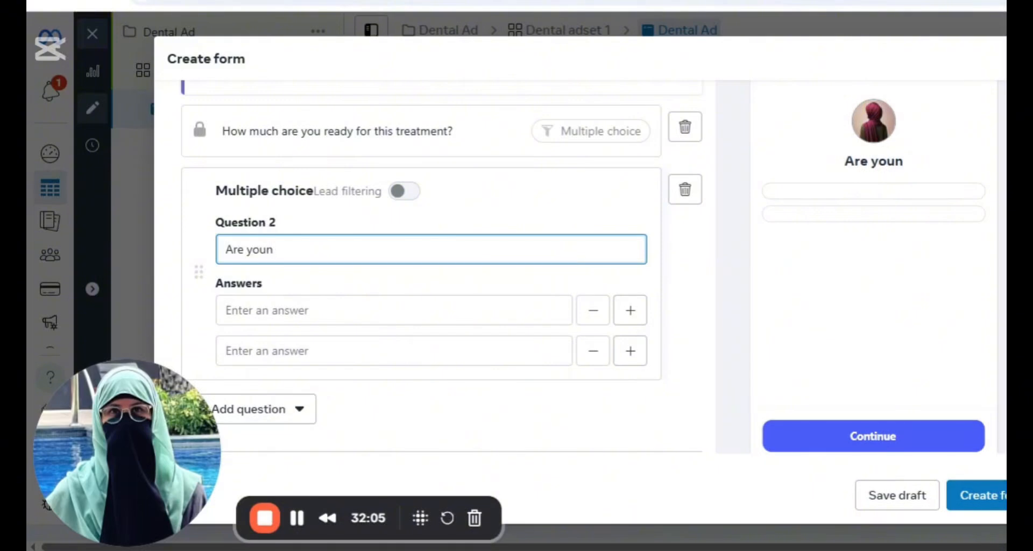
{"action": "key", "text": "BackSpace"}
{"action": "type", "text": "from "}
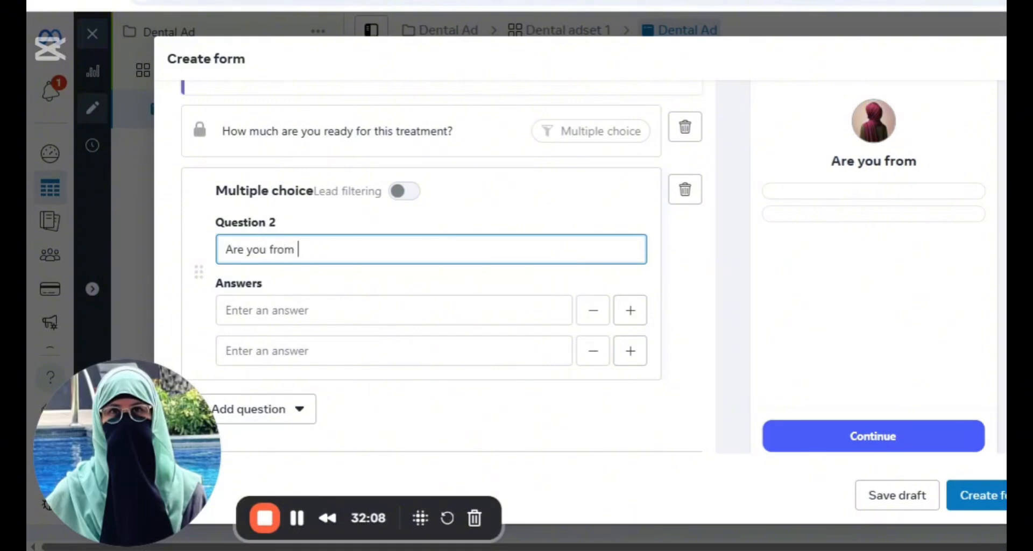
{"action": "type", "text": "Arizona?"}
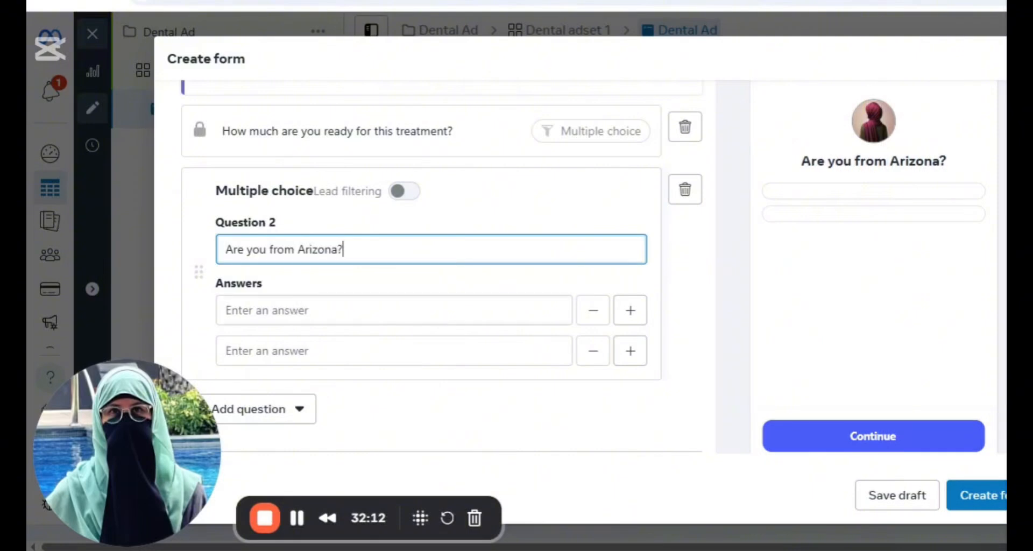
Step: Enter Yes and No as the Arizona question's answers and try to turn on its lead filtering
{"action": "key", "text": "Tab"}
{"action": "type", "text": "Yes"}
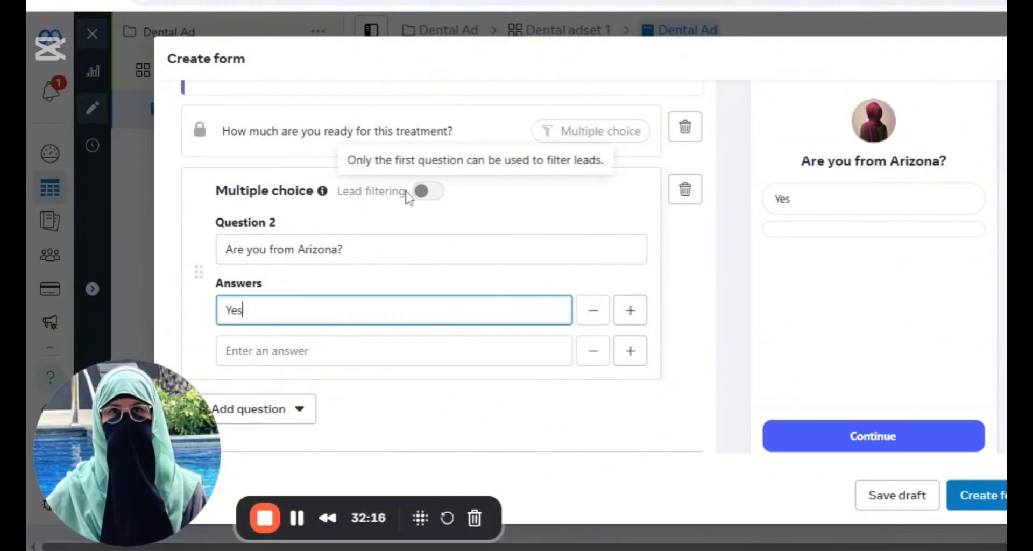
{"action": "left_click", "coordinate": [430, 194]}
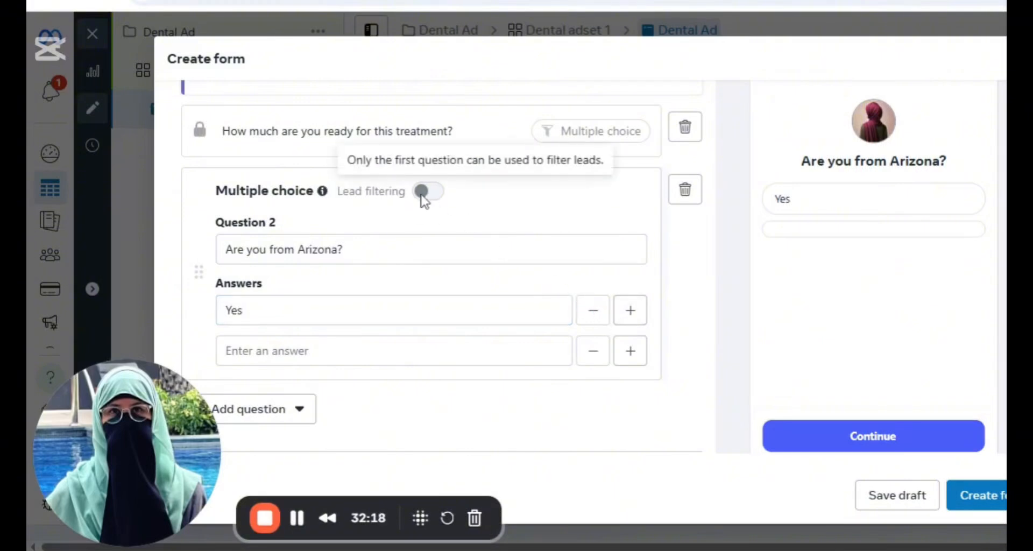
{"action": "left_click", "coordinate": [391, 350]}
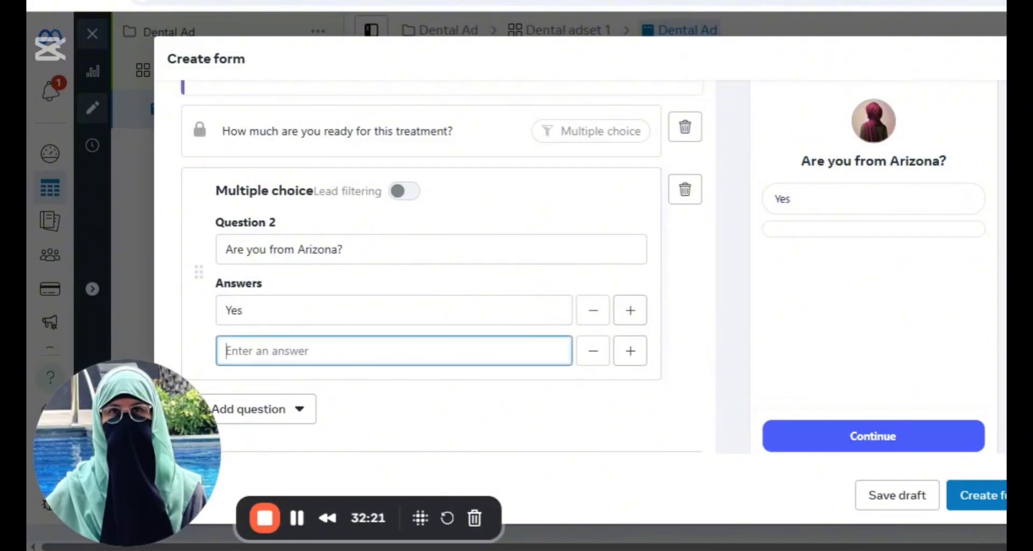
{"action": "type", "text": "No"}
{"action": "left_click", "coordinate": [445, 198]}
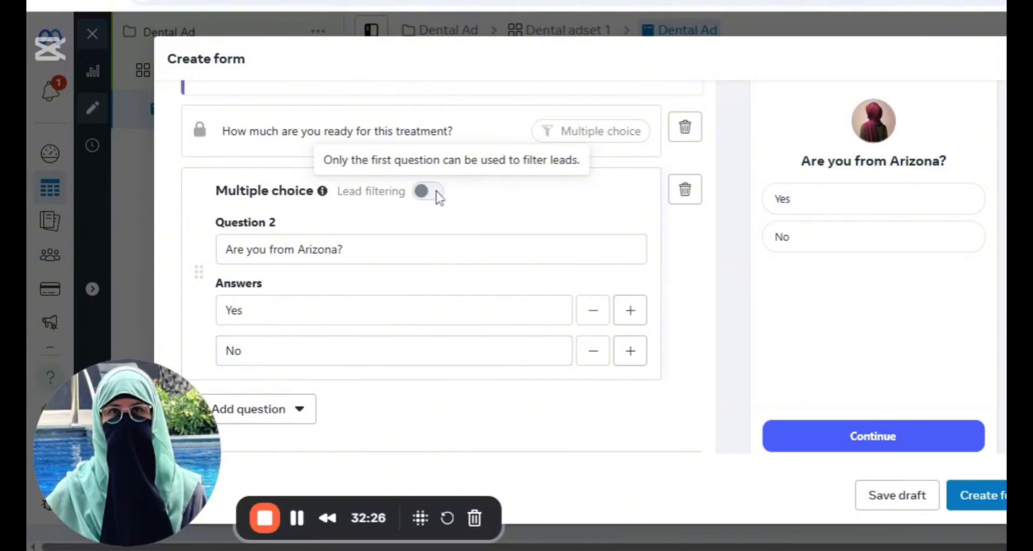
{"action": "scroll", "coordinate": [398, 306], "scroll_direction": "up", "scroll_amount": 3}
{"action": "scroll", "coordinate": [398, 306], "scroll_direction": "down", "scroll_amount": 2}
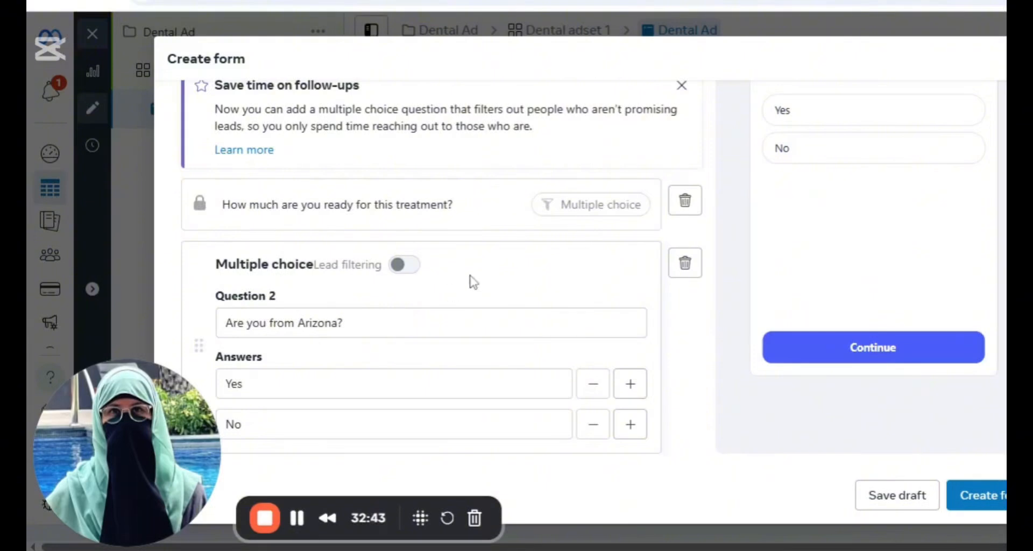
{"action": "scroll", "coordinate": [471, 280], "scroll_direction": "down", "scroll_amount": 2}
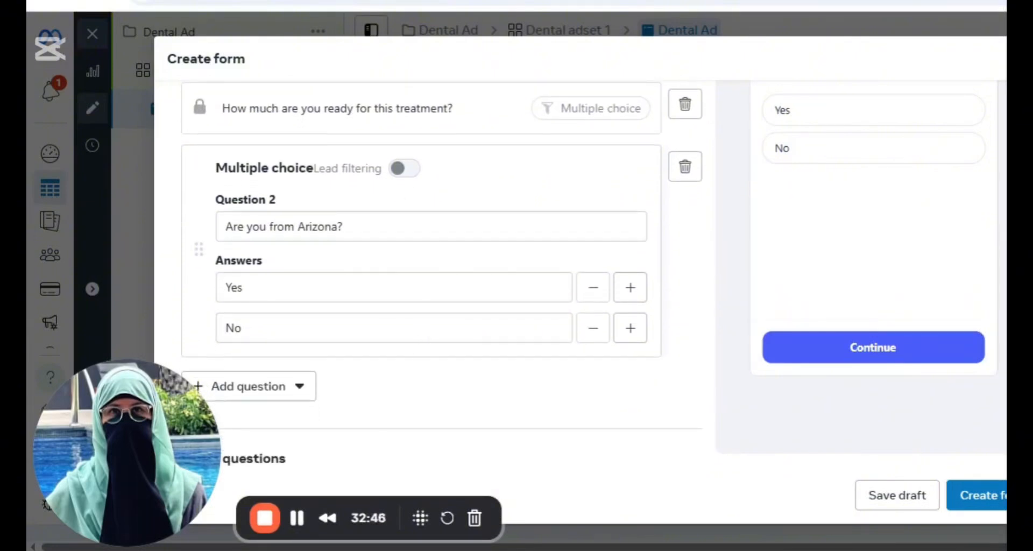
{"action": "scroll", "coordinate": [281, 138], "scroll_direction": "down", "scroll_amount": 2}
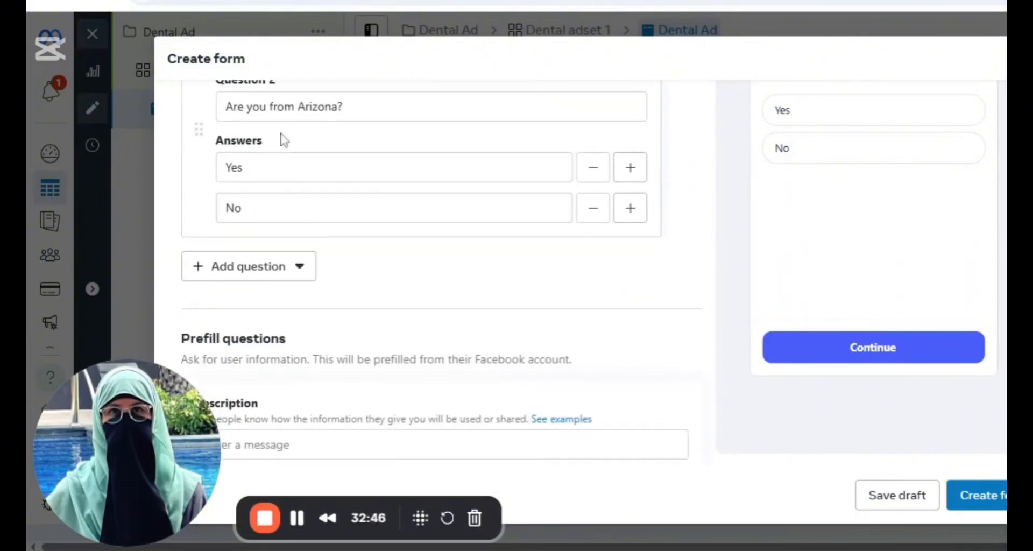
{"action": "left_click", "coordinate": [270, 276]}
{"action": "left_click", "coordinate": [258, 323]}
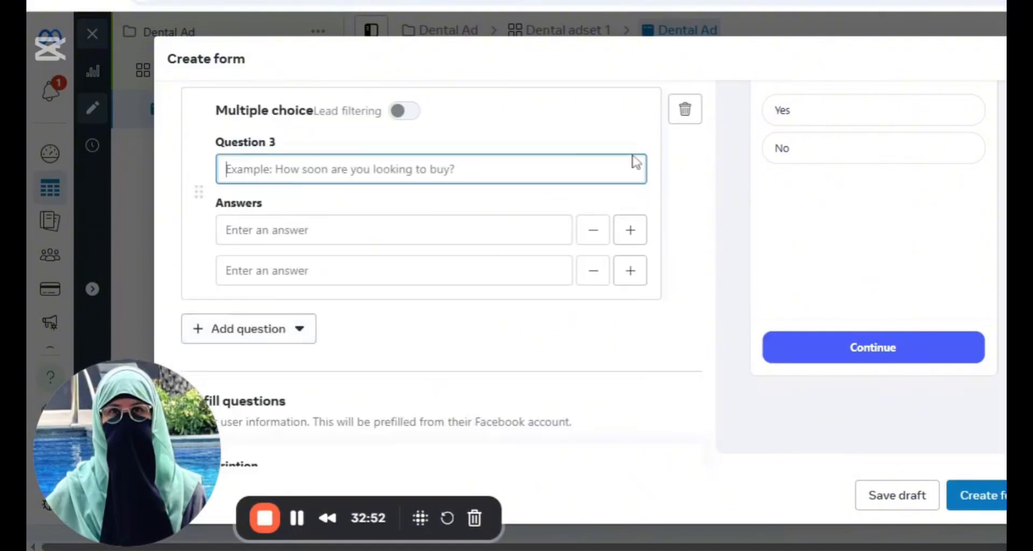
{"action": "left_click", "coordinate": [684, 109]}
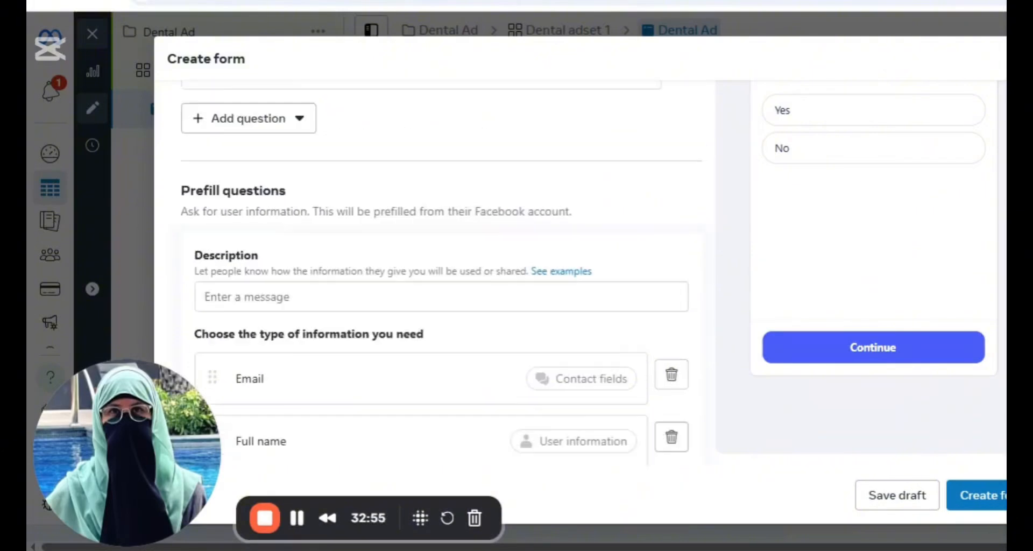
Step: Add a short answer question reading "Can you please submit your best contact number so we can reach out to you?"
{"action": "scroll", "coordinate": [376, 243], "scroll_direction": "up", "scroll_amount": 4}
{"action": "scroll", "coordinate": [377, 243], "scroll_direction": "down", "scroll_amount": 2}
{"action": "left_click", "coordinate": [243, 249]}
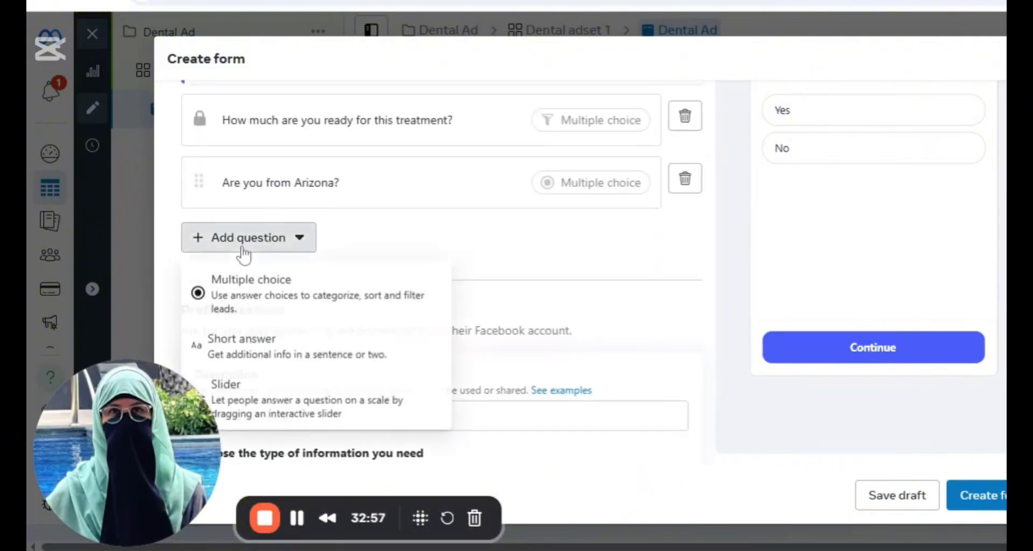
{"action": "left_click", "coordinate": [265, 349]}
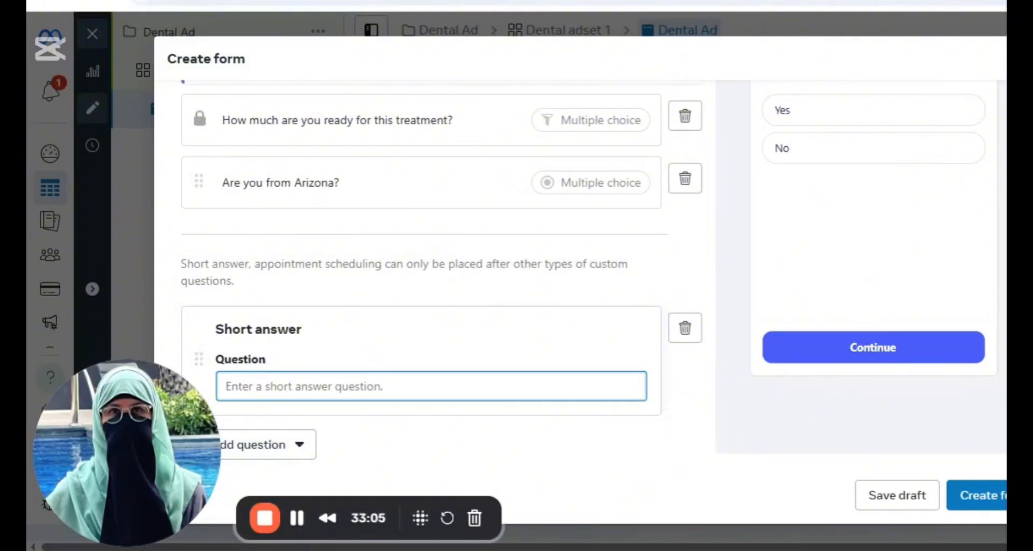
{"action": "type", "text": "Can you p"}
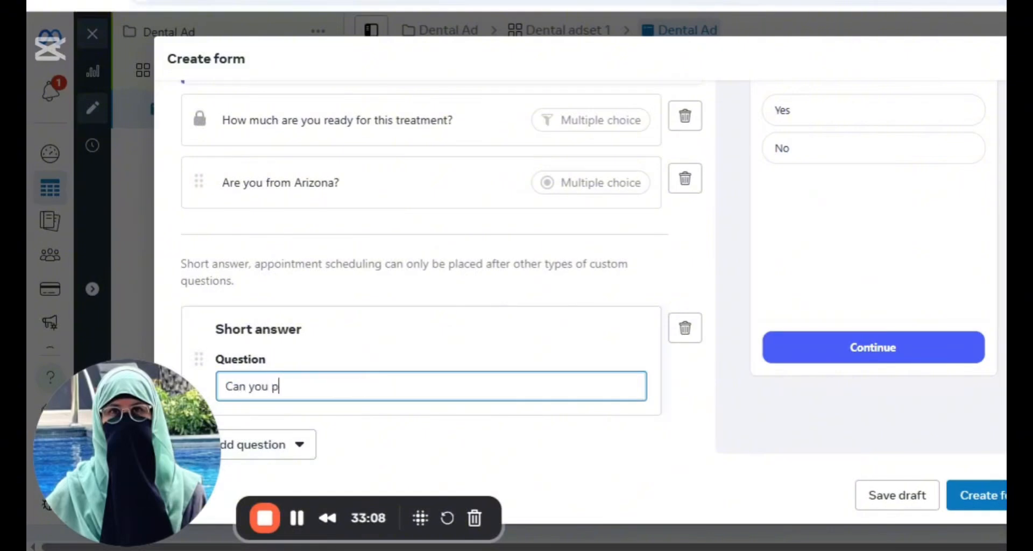
{"action": "type", "text": "lease submi"}
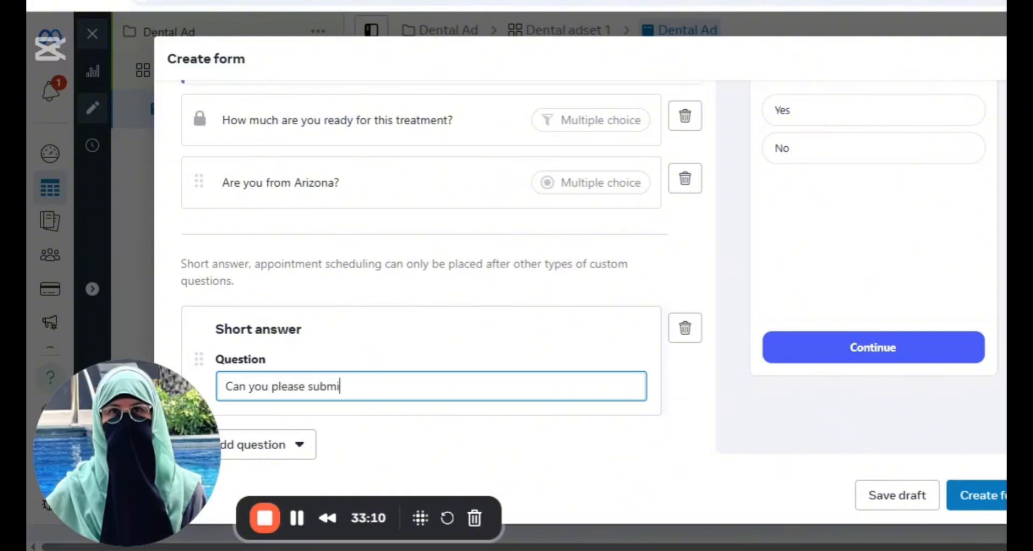
{"action": "type", "text": "t your best contac"}
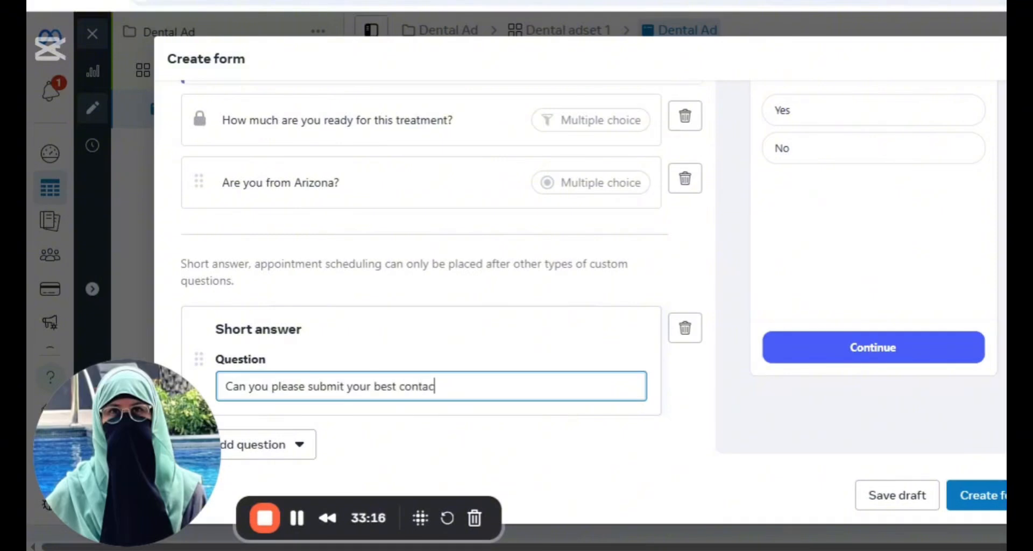
{"action": "type", "text": "t number so "}
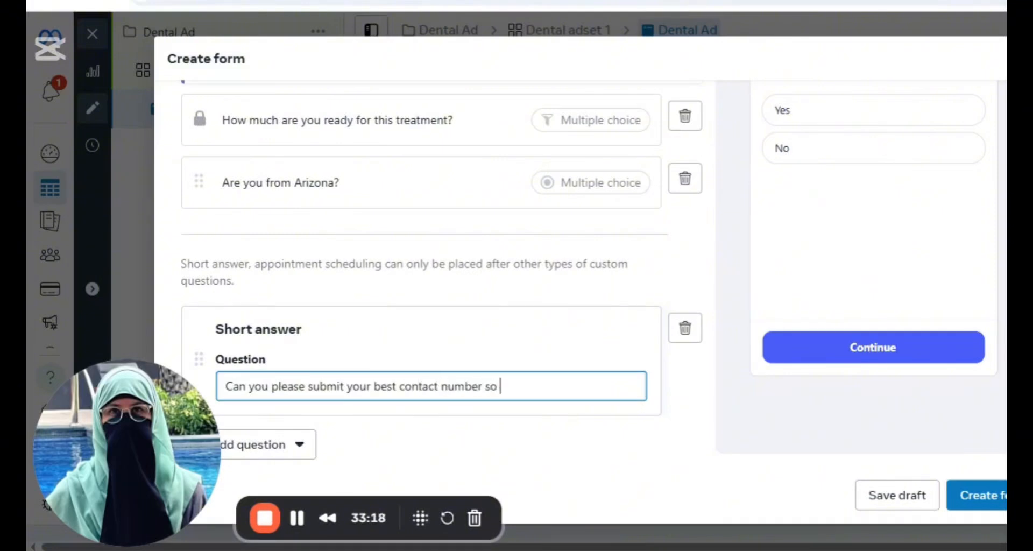
{"action": "type", "text": "we can reach"}
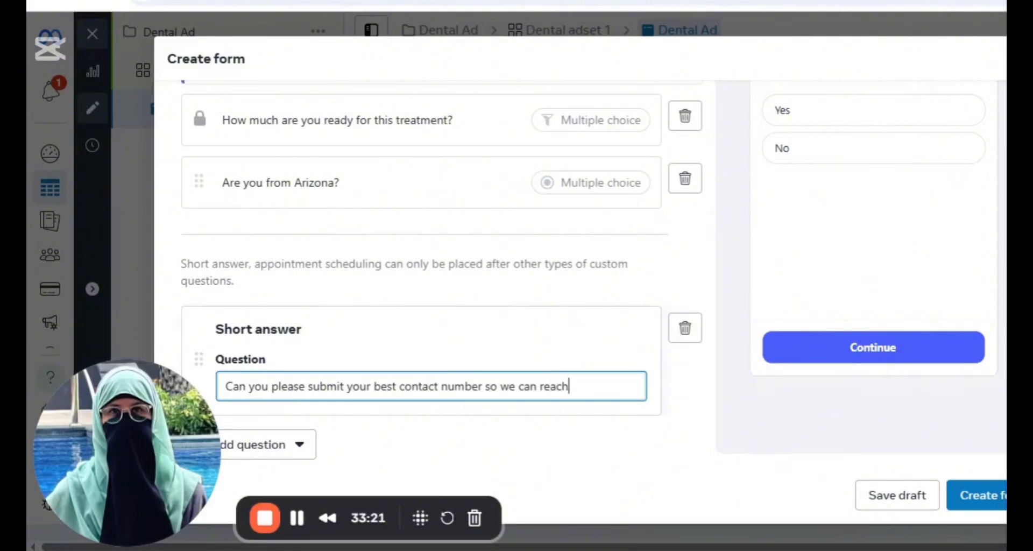
{"action": "type", "text": " out to you?"}
Step: Enter "We collect your contact numbers to contact you regarding this treatment!" as the prefill questions' description
{"action": "scroll", "coordinate": [286, 318], "scroll_direction": "down", "scroll_amount": 5}
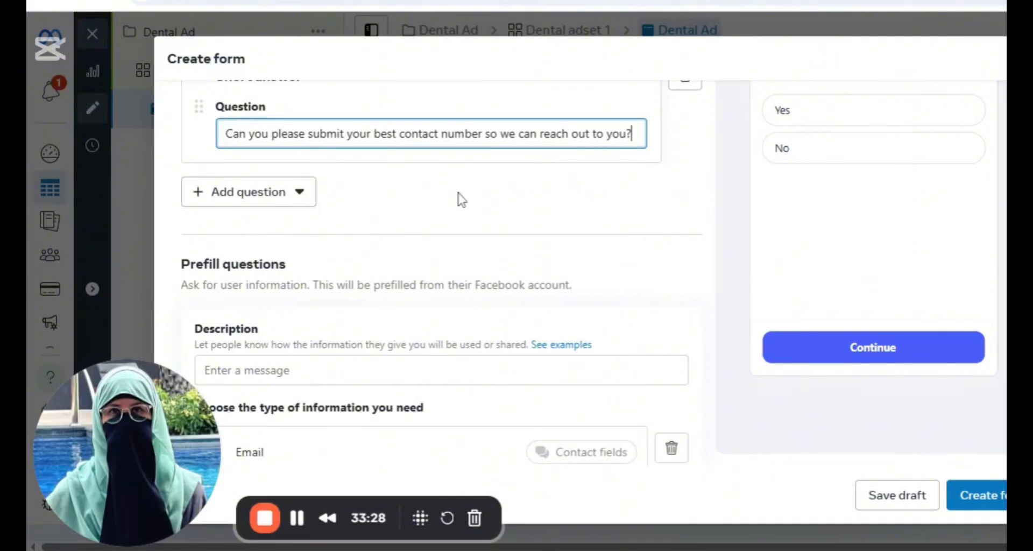
{"action": "scroll", "coordinate": [459, 198], "scroll_direction": "down", "scroll_amount": 2}
{"action": "left_click", "coordinate": [205, 246]}
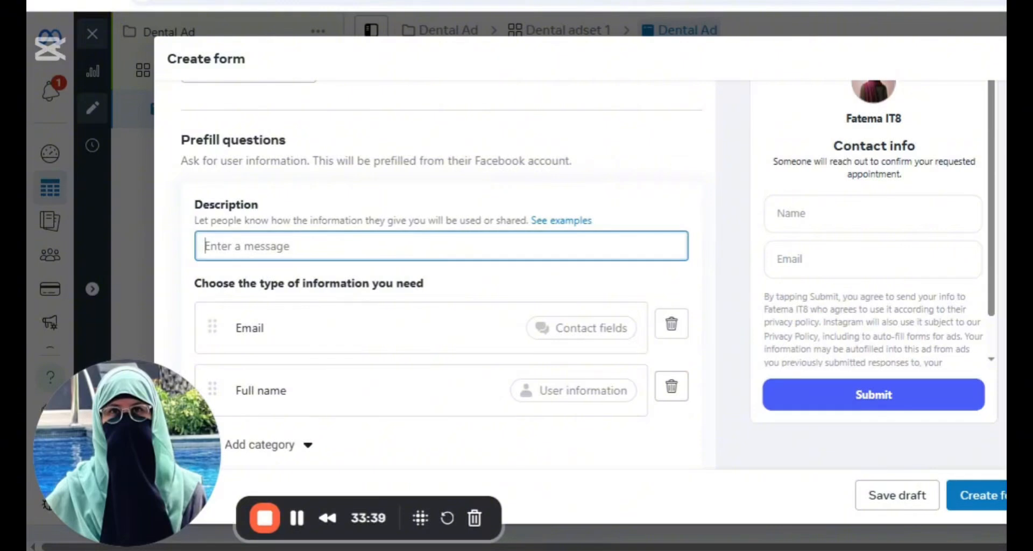
{"action": "type", "text": "We "}
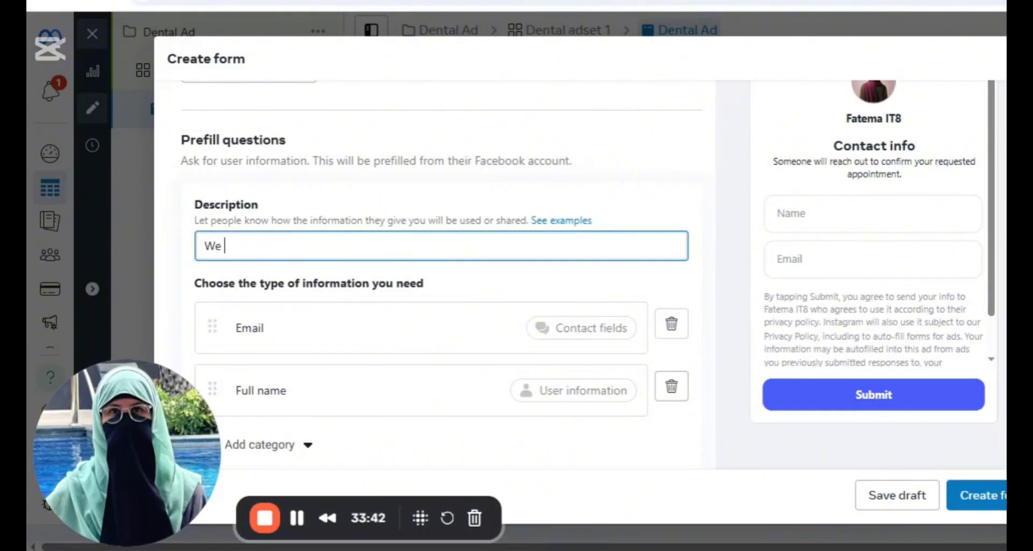
{"action": "type", "text": "collect you"}
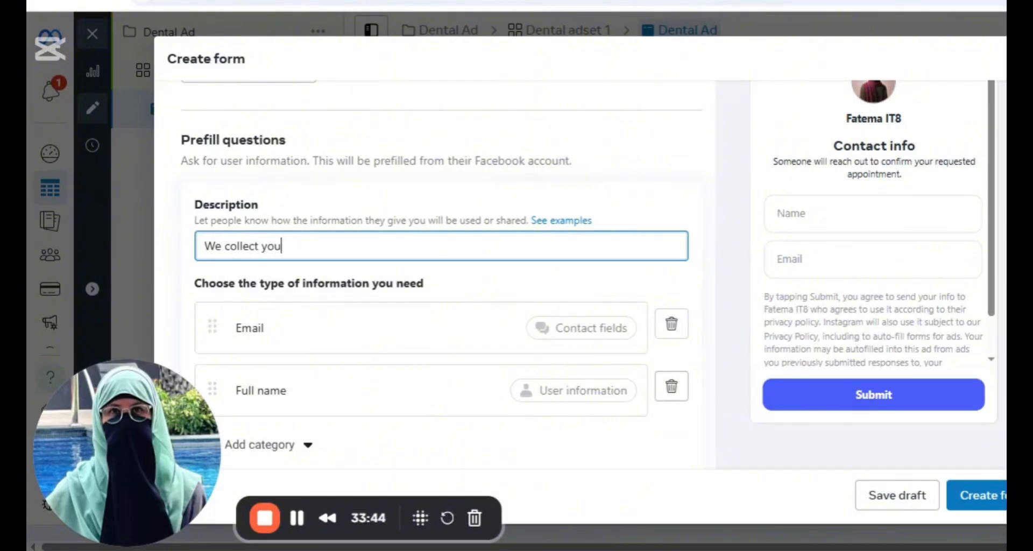
{"action": "type", "text": "r contact nu"}
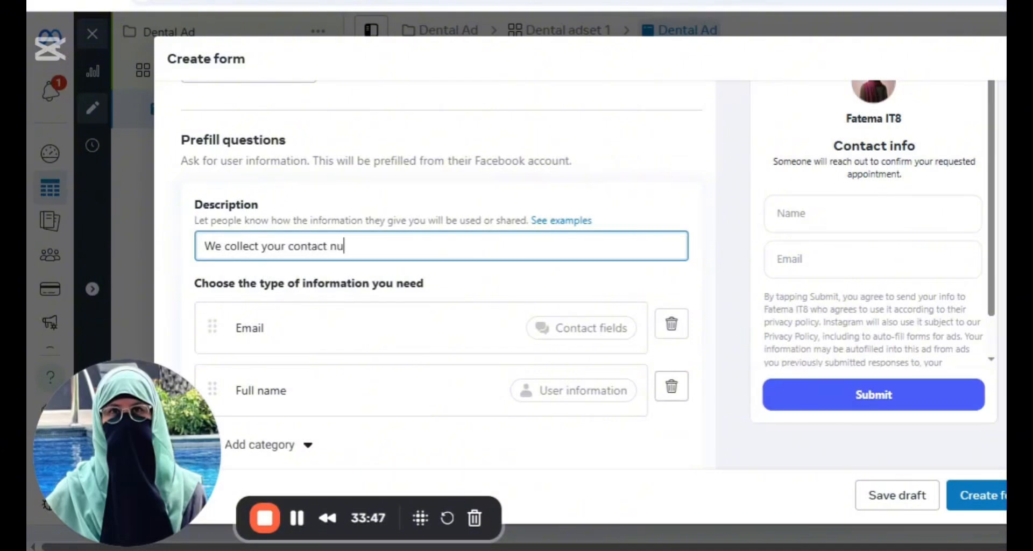
{"action": "type", "text": "mbers to contact you "}
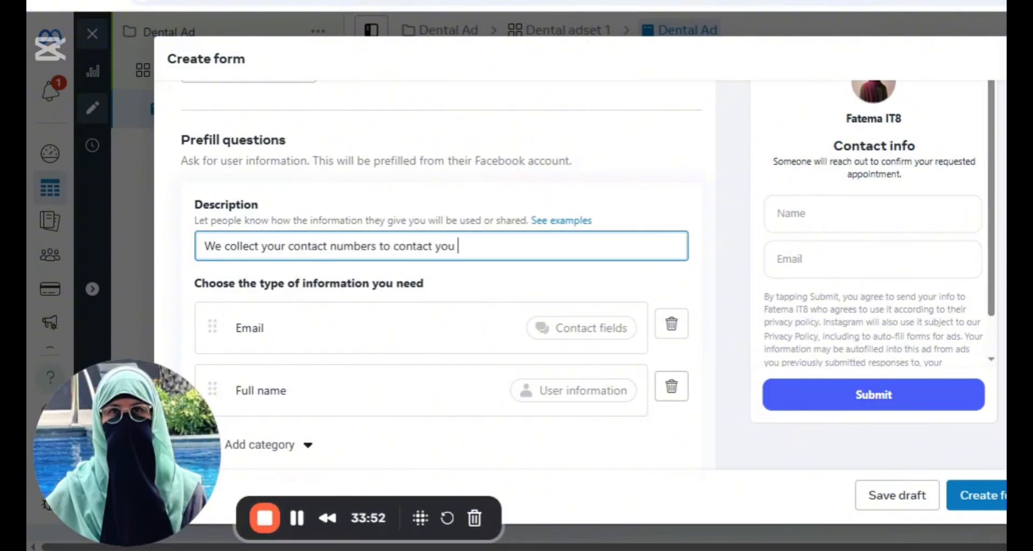
{"action": "type", "text": "regarding this"}
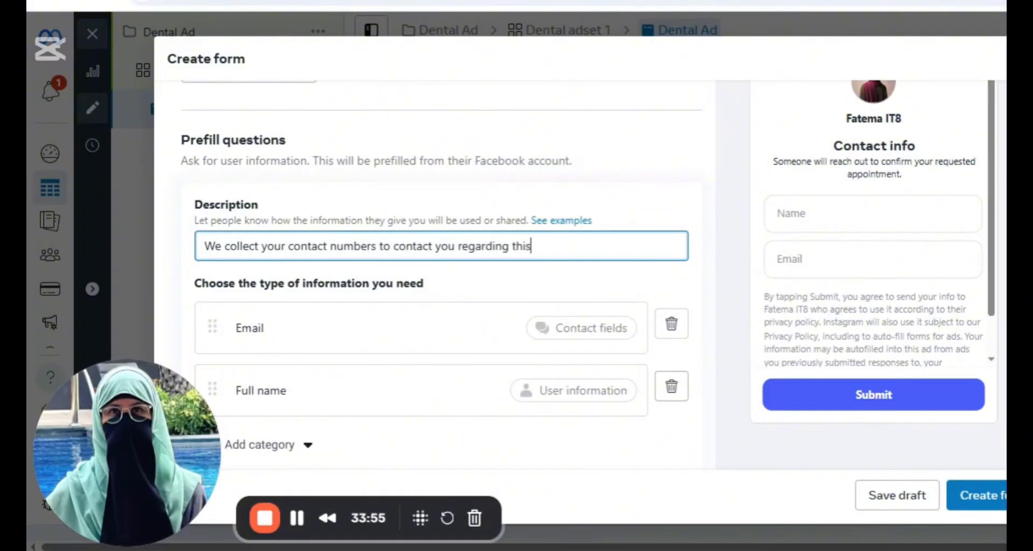
{"action": "type", "text": " treatment!"}
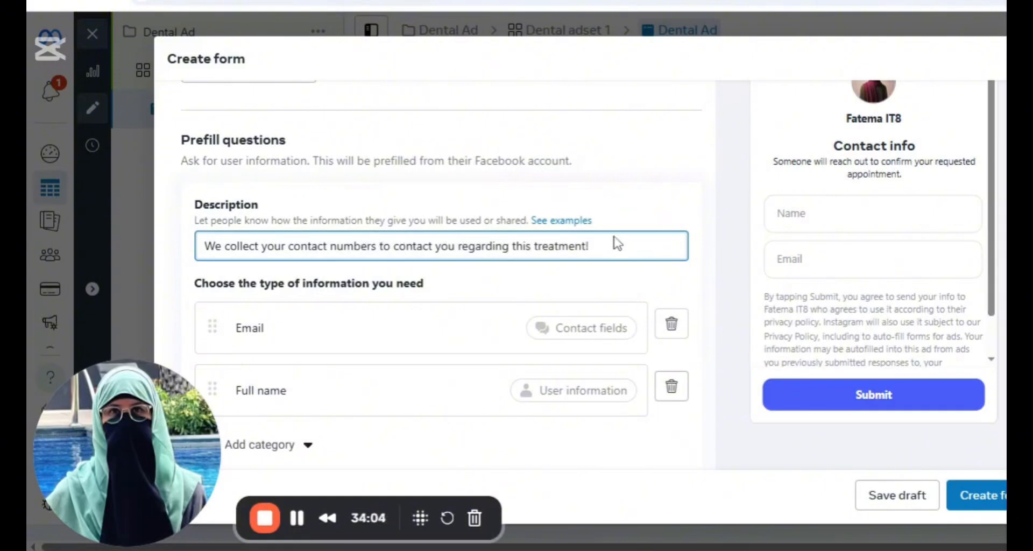
Step: Review the requested contact information and custom questions, and look through the form's privacy policy settings
{"action": "scroll", "coordinate": [418, 305], "scroll_direction": "down", "scroll_amount": 3}
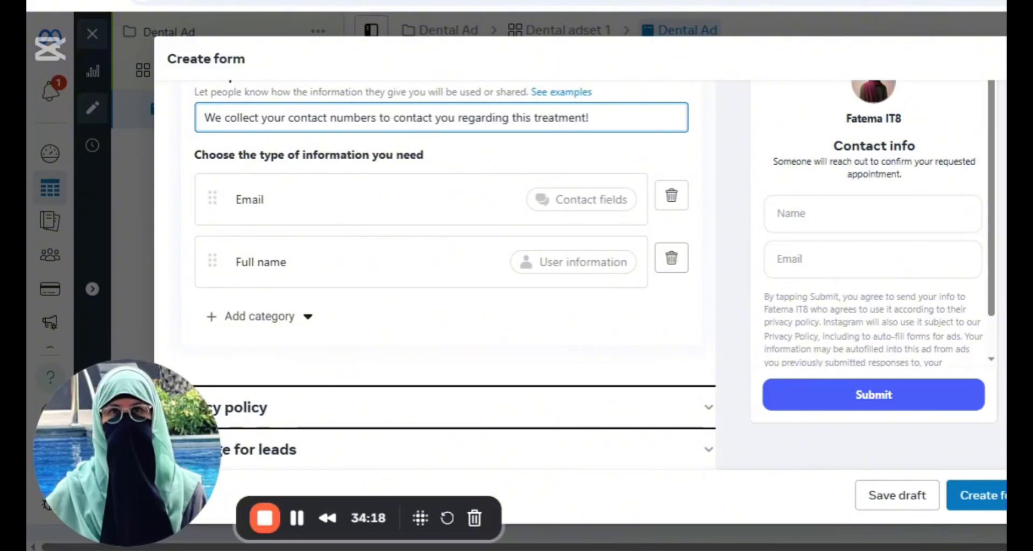
{"action": "scroll", "coordinate": [712, 215], "scroll_direction": "up", "scroll_amount": 10}
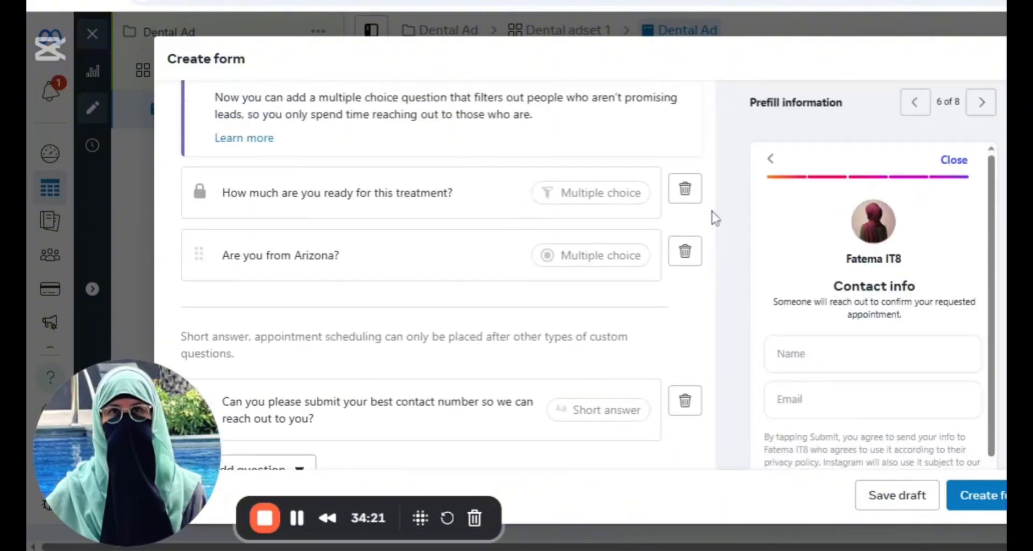
{"action": "scroll", "coordinate": [721, 312], "scroll_direction": "down", "scroll_amount": 10}
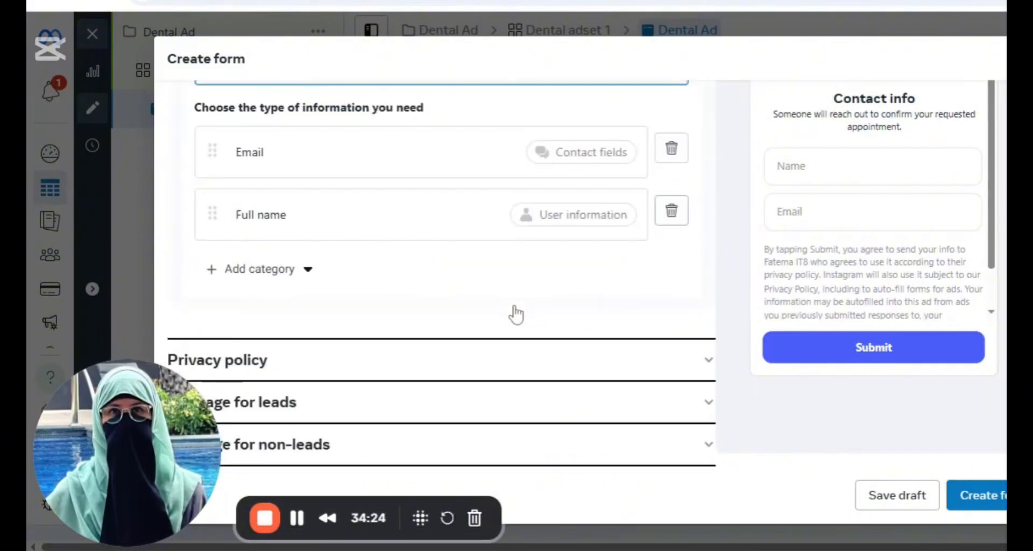
{"action": "left_click", "coordinate": [270, 365]}
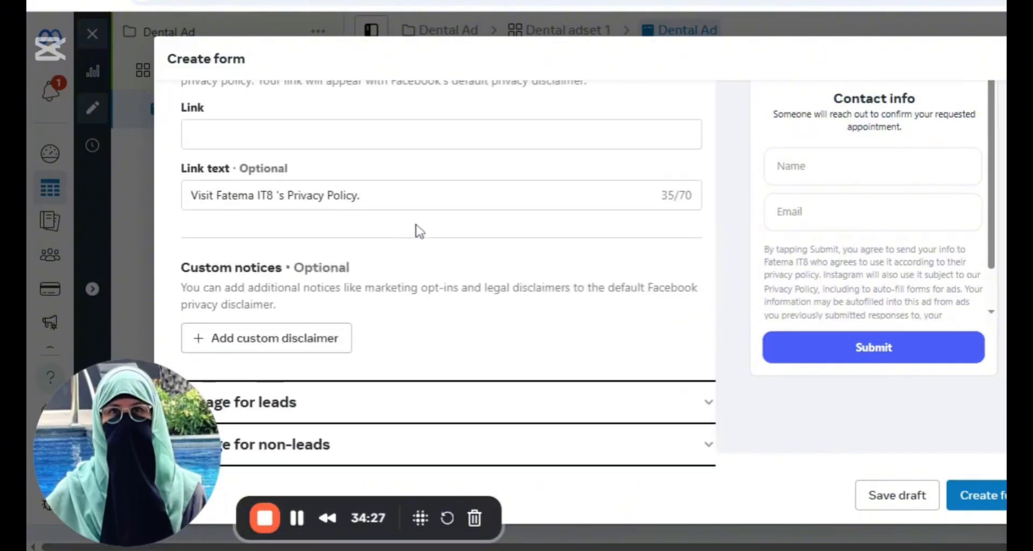
{"action": "scroll", "coordinate": [285, 190], "scroll_direction": "up", "scroll_amount": 2}
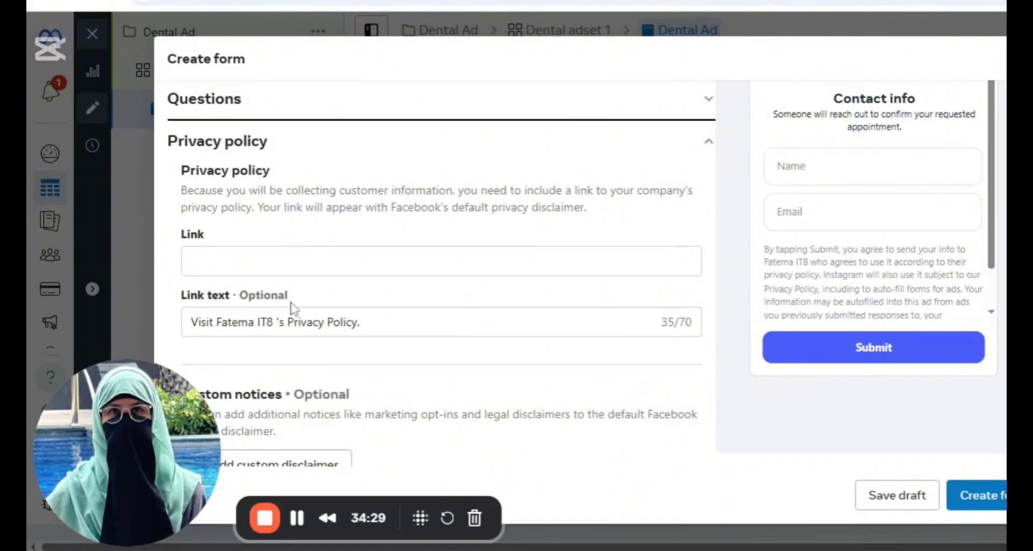
{"action": "scroll", "coordinate": [396, 324], "scroll_direction": "down", "scroll_amount": 2}
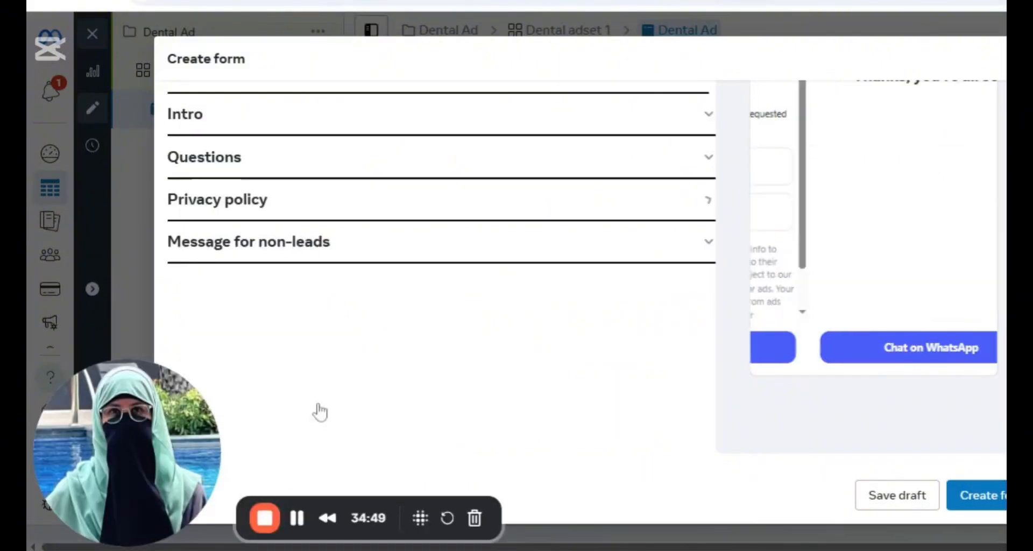
Step: Enter "Wait a second, if we are in emergency you can call us at xyz" as the description of the message for leads
{"action": "left_click", "coordinate": [232, 241]}
{"action": "left_click_drag", "start_coordinate": [62, 364], "coordinate": [1025, 180]}
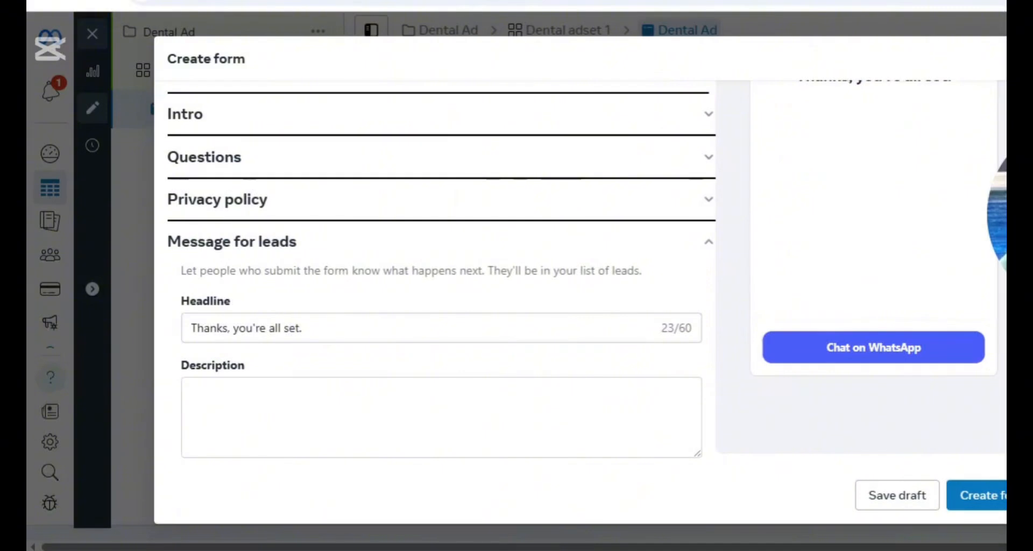
{"action": "left_click", "coordinate": [293, 379]}
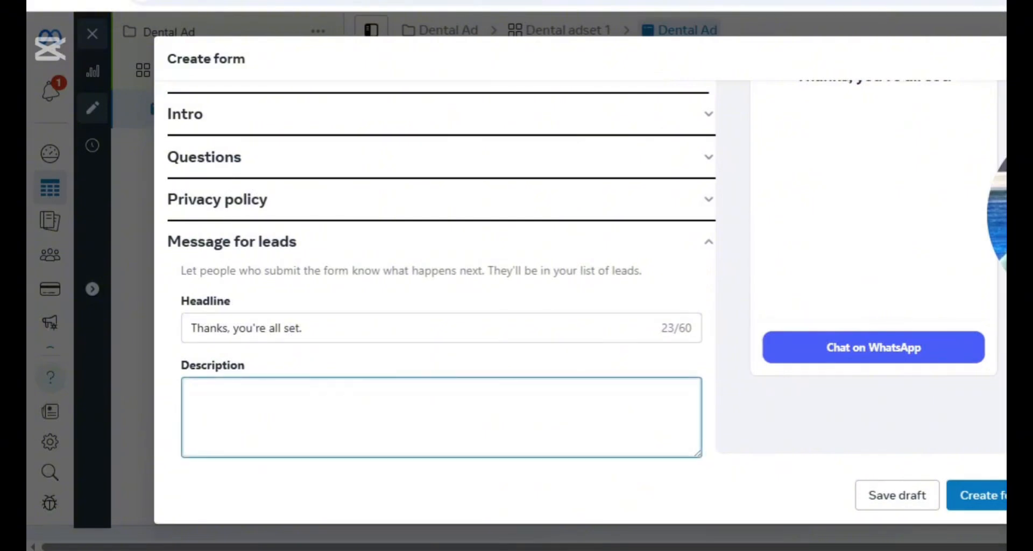
{"action": "type", "text": "Wait a sec"}
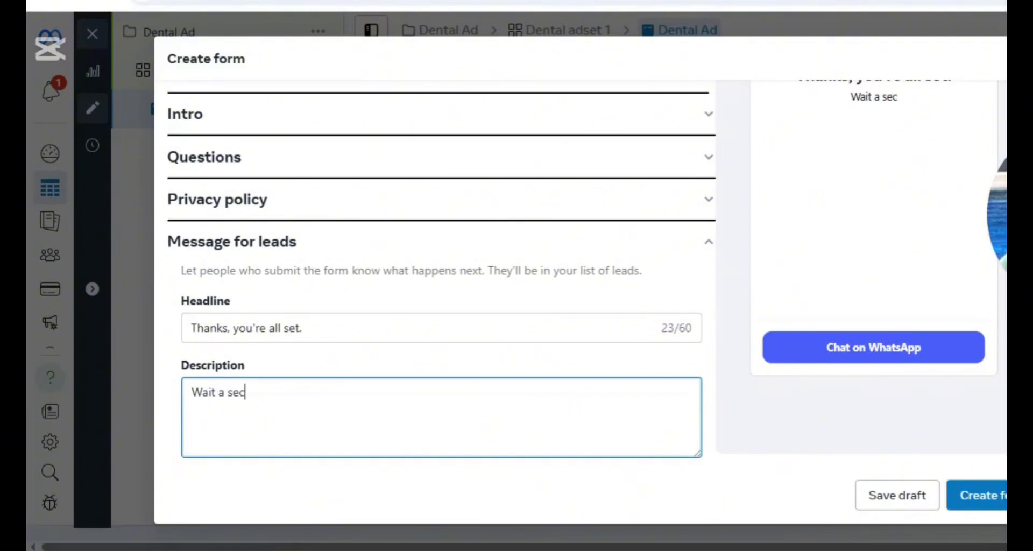
{"action": "type", "text": "ond, if we could"}
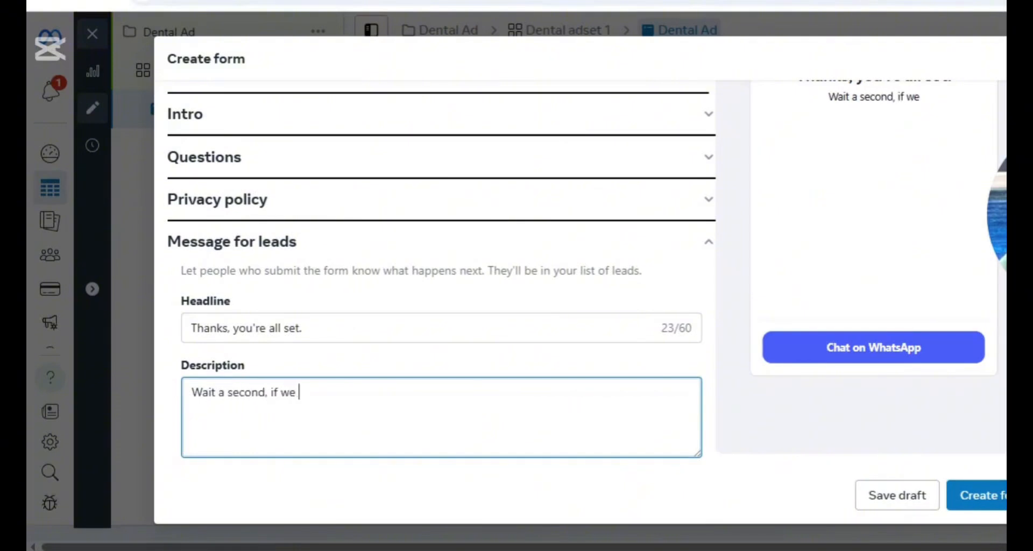
{"action": "key", "text": "BackSpace"}
{"action": "key", "text": "BackSpace"}
{"action": "key", "text": "BackSpace"}
{"action": "key", "text": "BackSpace"}
{"action": "key", "text": "BackSpace"}
{"action": "key", "text": "BackSpace"}
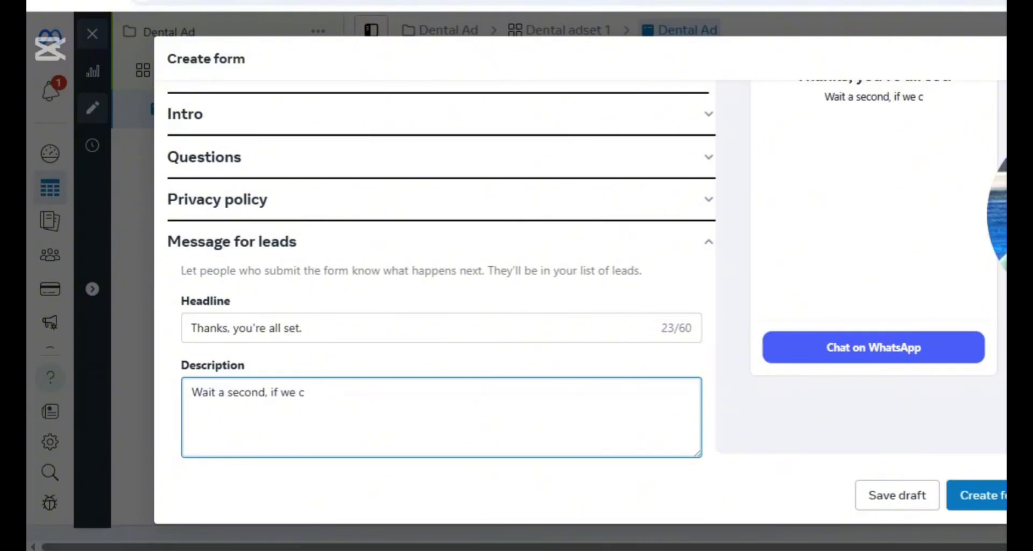
{"action": "type", "text": "are in em"}
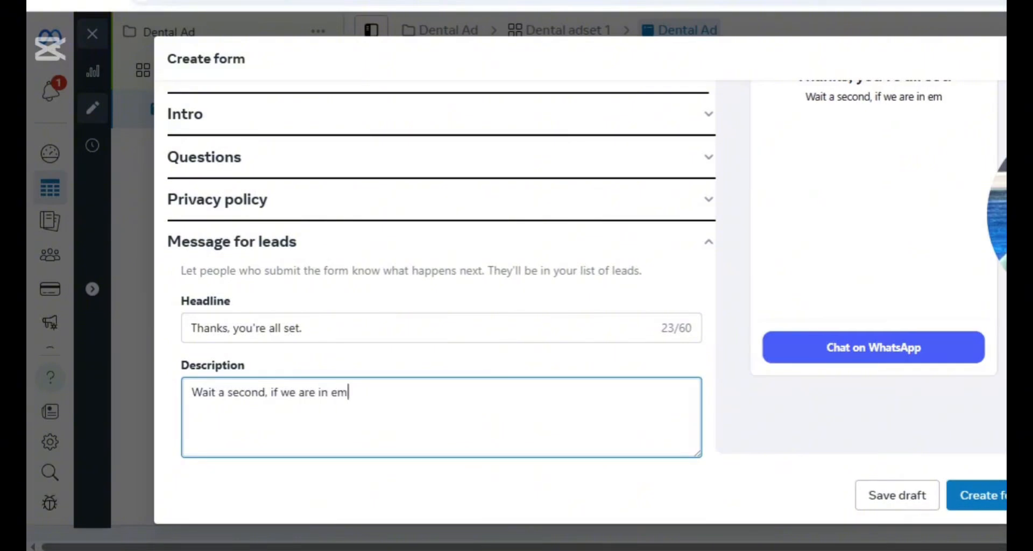
{"action": "type", "text": "ergency you"}
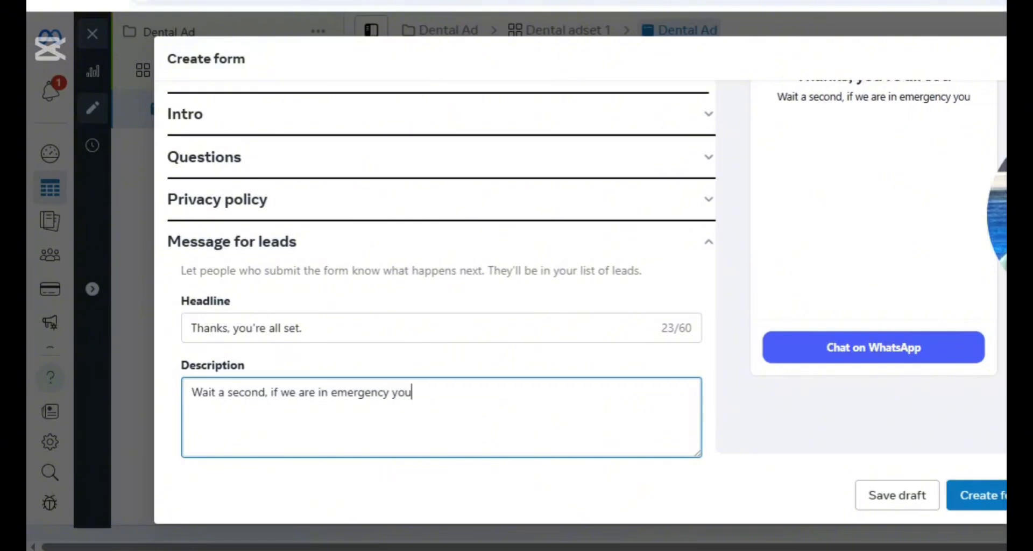
{"action": "type", "text": " can call us"}
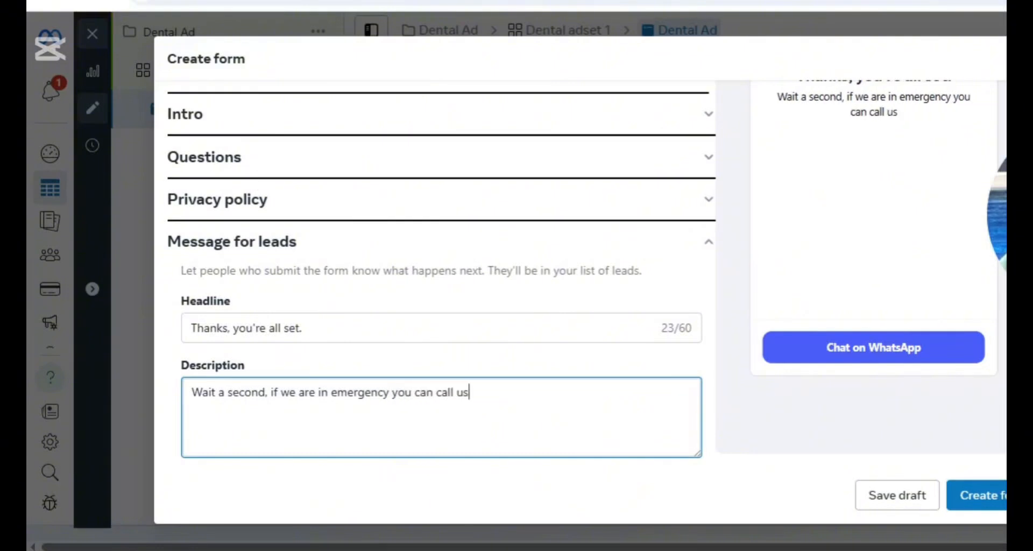
{"action": "type", "text": " at xyz"}
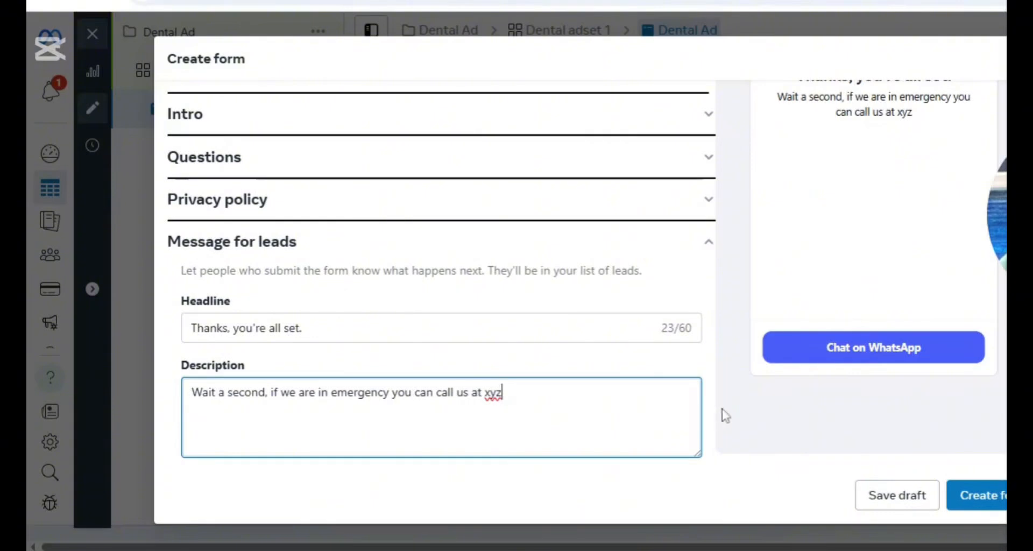
Step: Review the additional action options in the message for leads and try to create the form
{"action": "scroll", "coordinate": [513, 399], "scroll_direction": "down", "scroll_amount": 4}
{"action": "scroll", "coordinate": [261, 392], "scroll_direction": "up", "scroll_amount": 1}
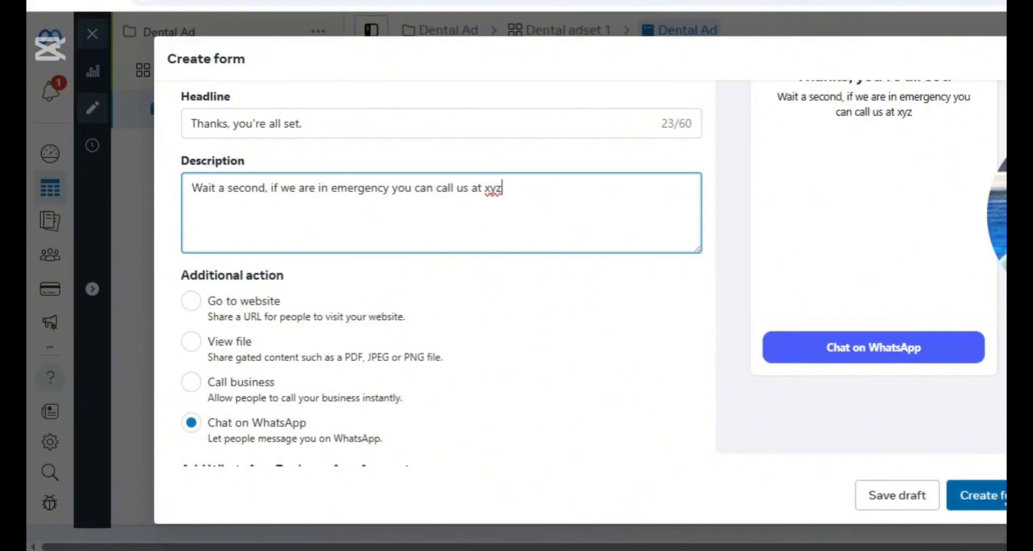
{"action": "scroll", "coordinate": [258, 399], "scroll_direction": "up", "scroll_amount": 5}
{"action": "scroll", "coordinate": [461, 260], "scroll_direction": "up", "scroll_amount": 3}
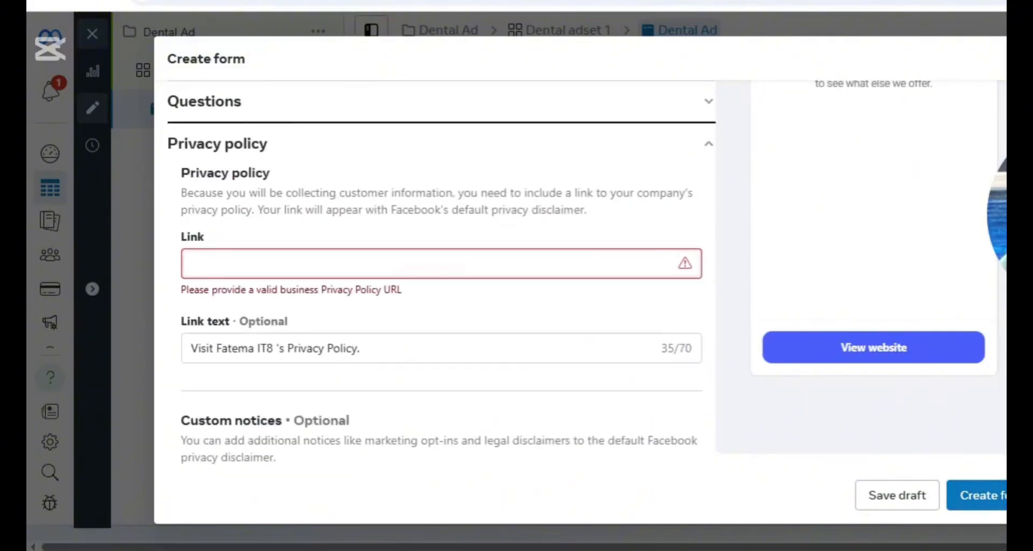